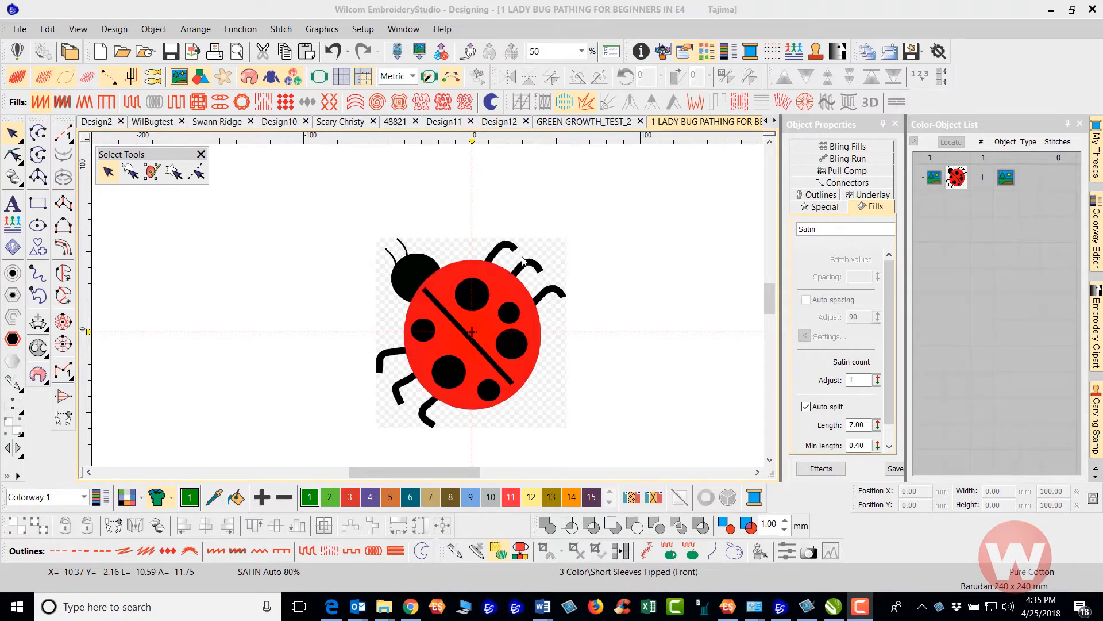
- Centre the ladybug bitmap on the design origin at X 0, Y 0 and lock it
left_click(524, 278)
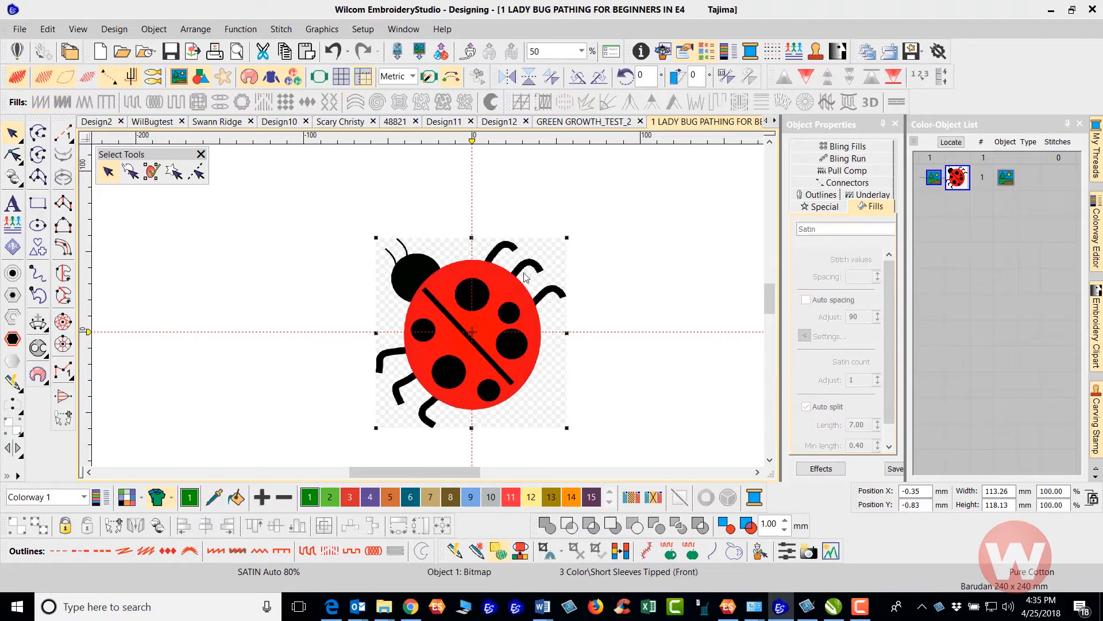
left_click_drag(525, 278, 700, 195)
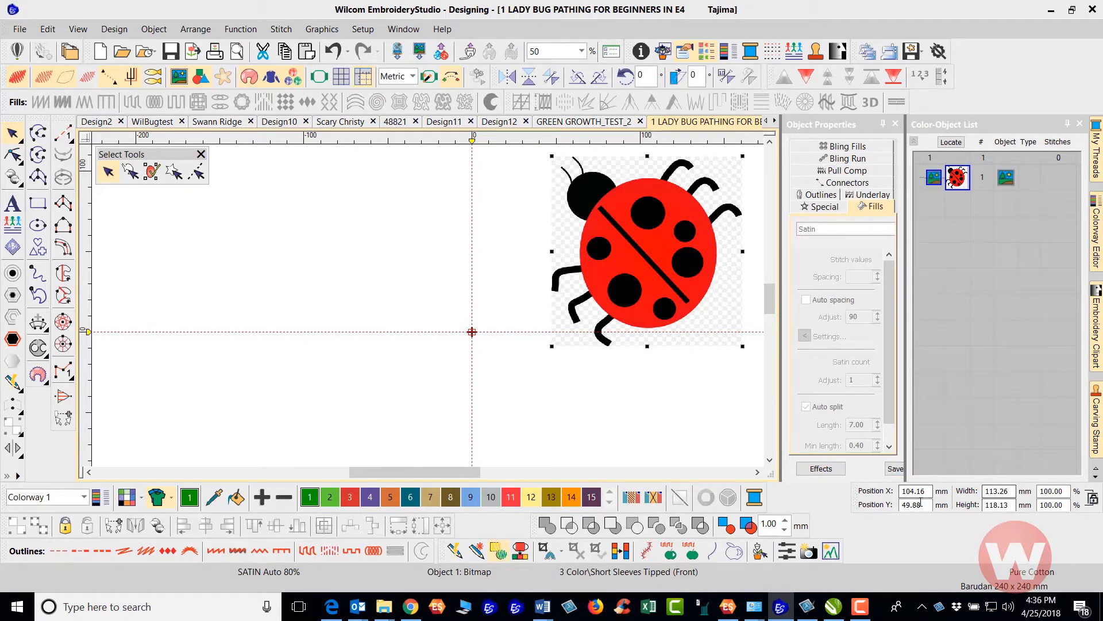
left_click_drag(926, 492, 873, 497)
type("00")
key("Return")
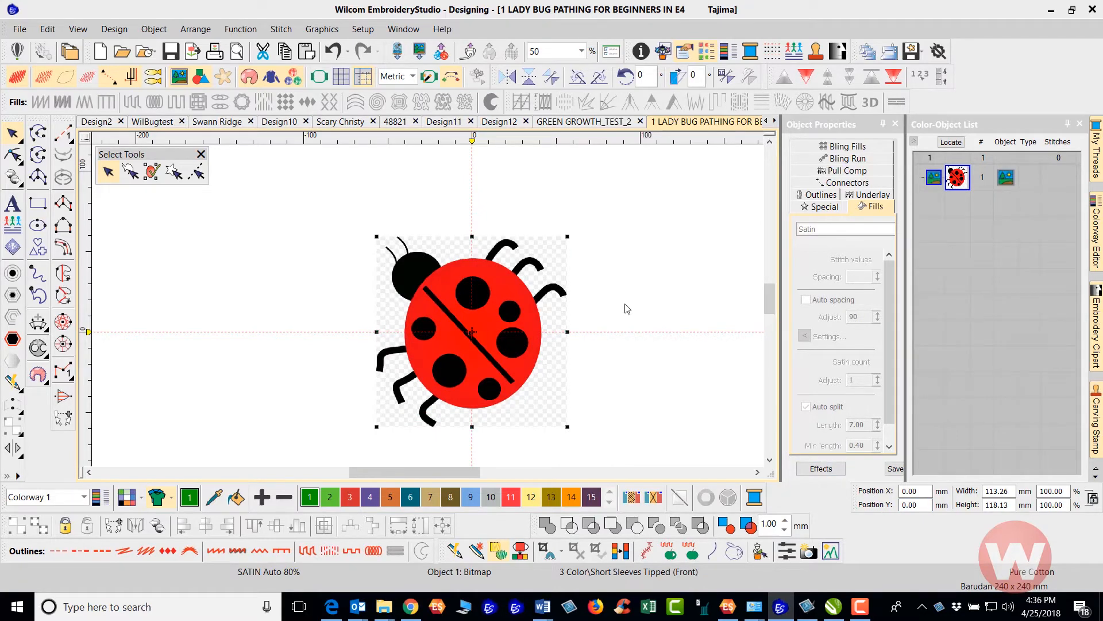
right_click(952, 184)
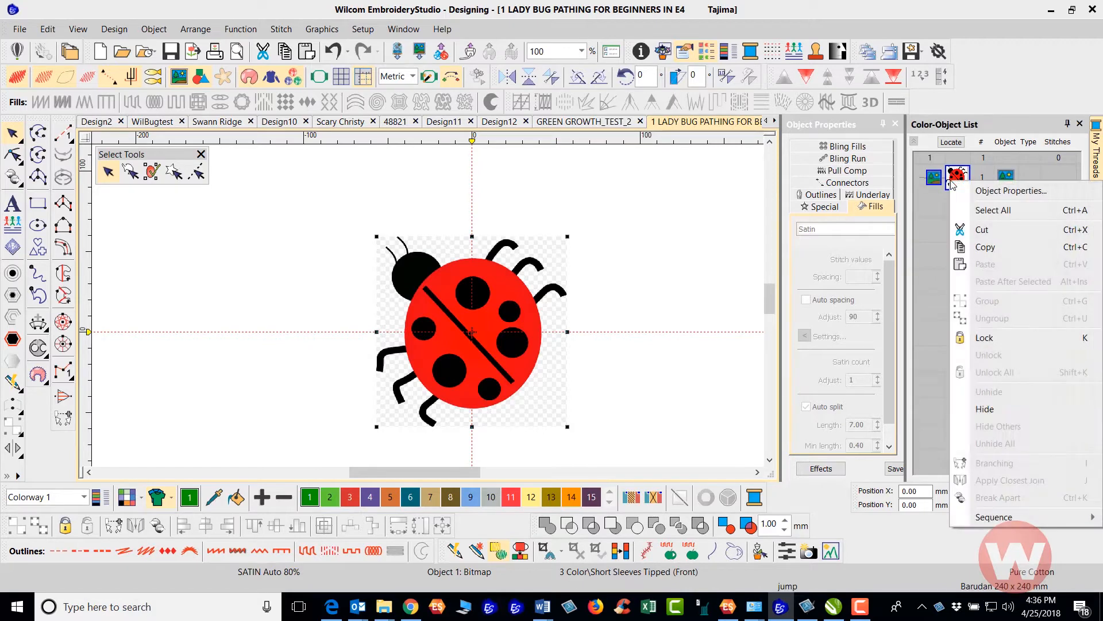
left_click(988, 336)
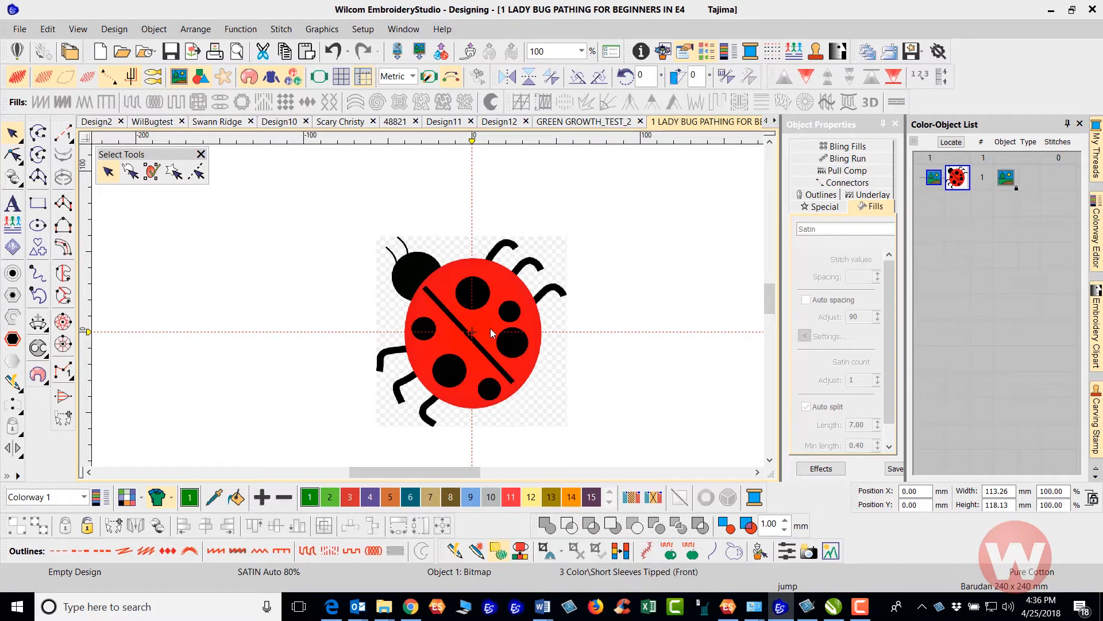
- Trace the centre line of the lowest lower-left leg with Column C in colour 15, from its foot to just inside the red body
scroll(491, 328, "up", 1)
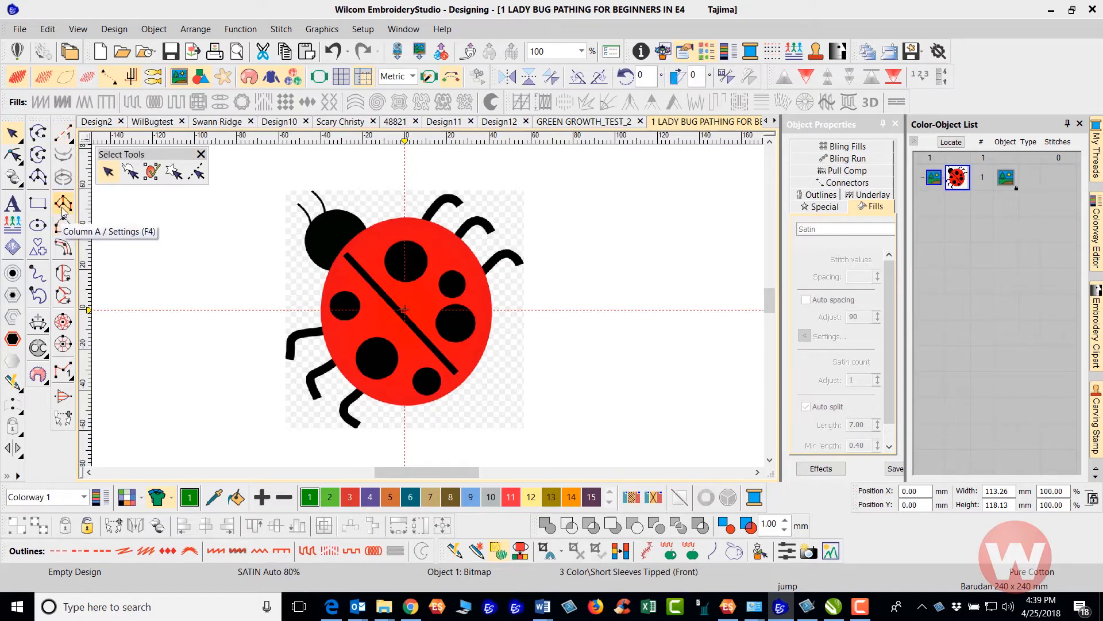
left_click(65, 271)
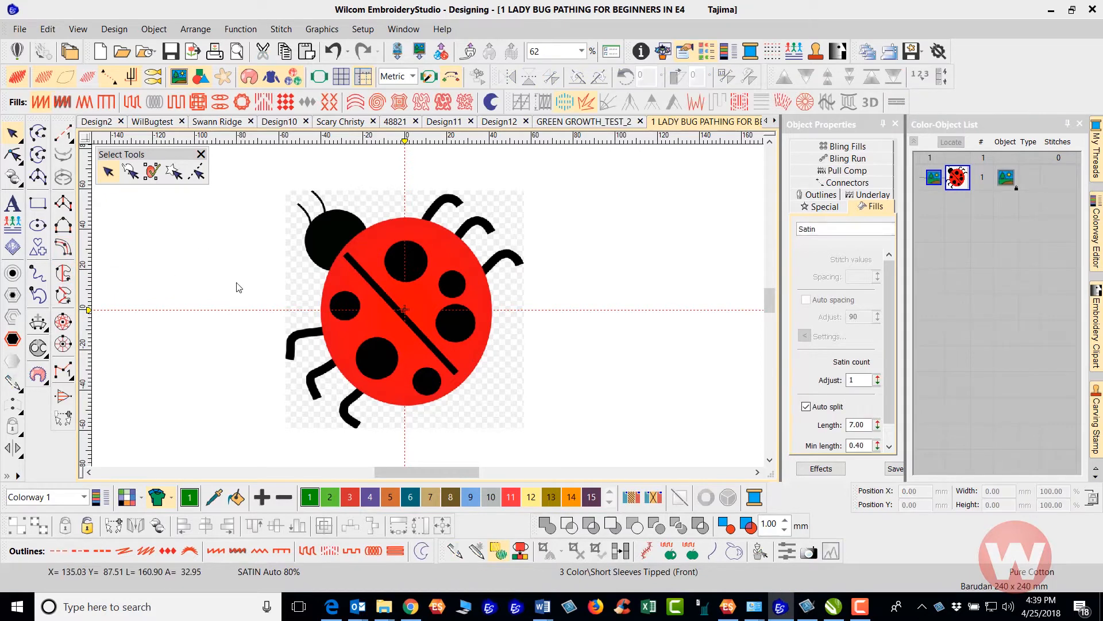
left_click(591, 498)
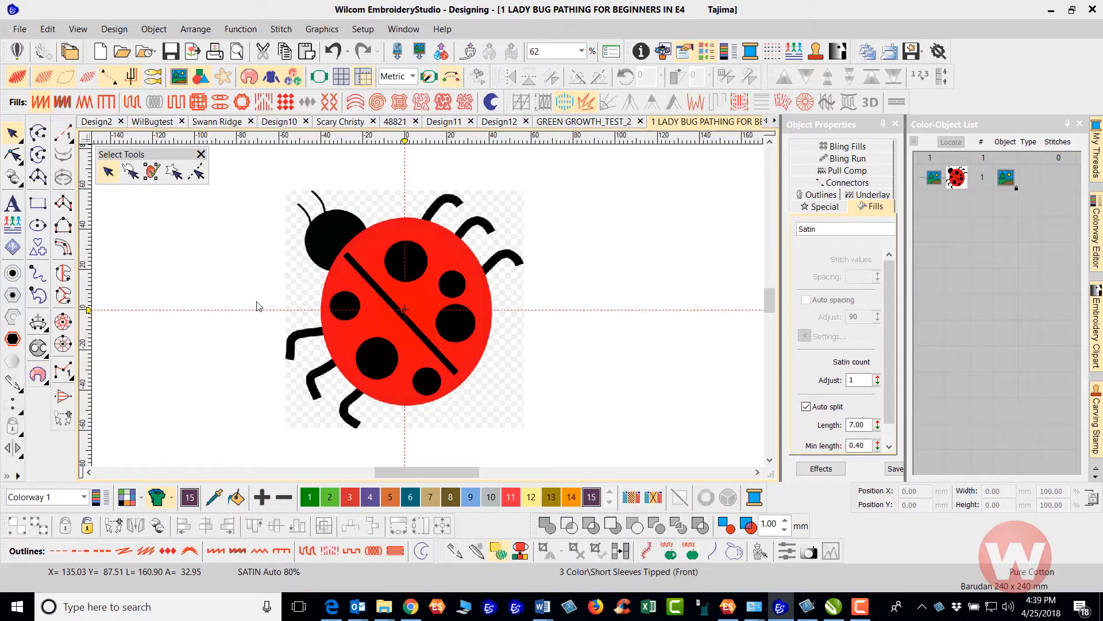
left_click(62, 246)
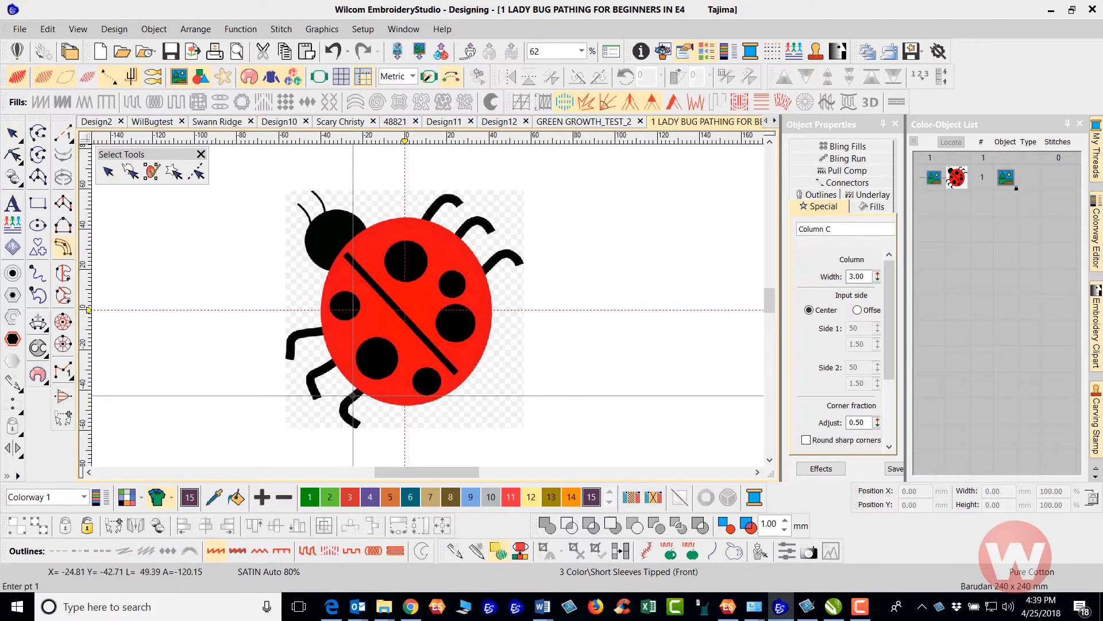
key("z")
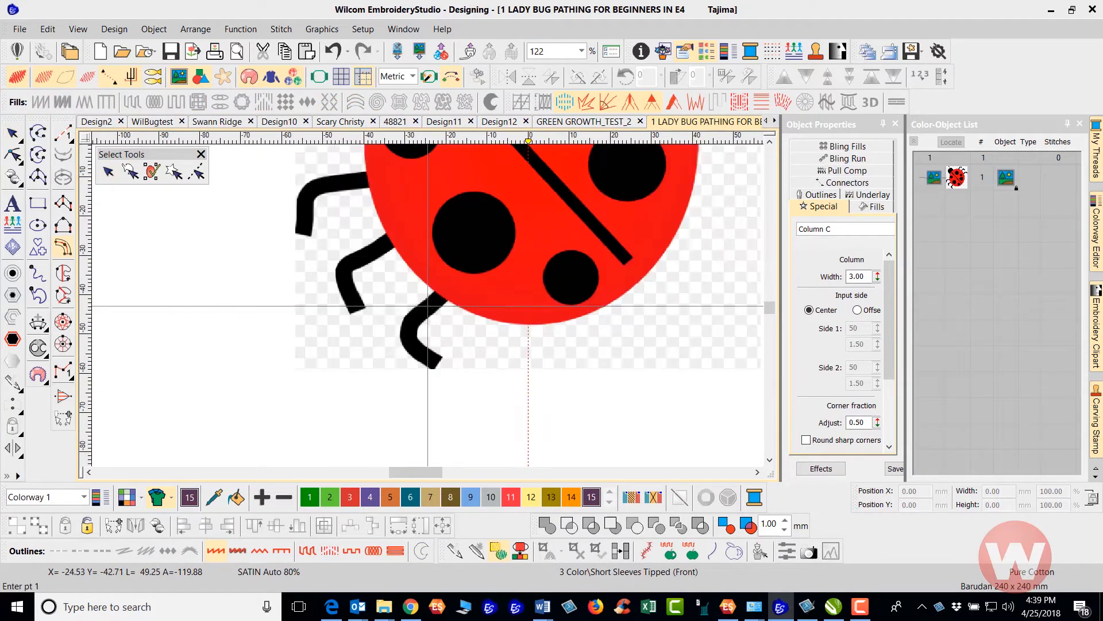
scroll(428, 305, "up", 1)
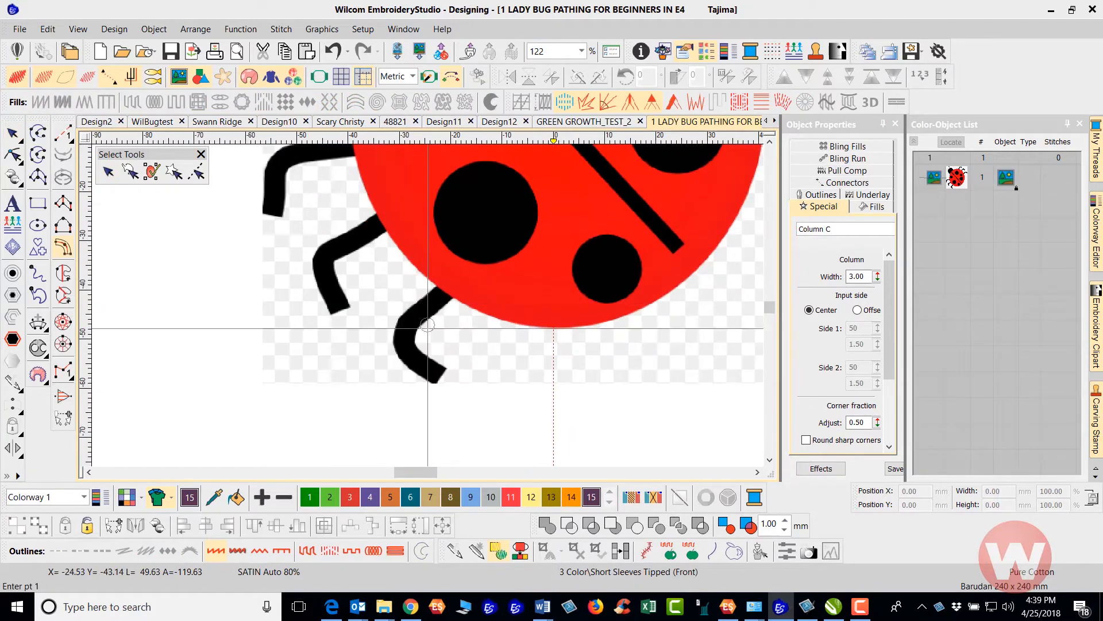
right_click(414, 361)
right_click(404, 342)
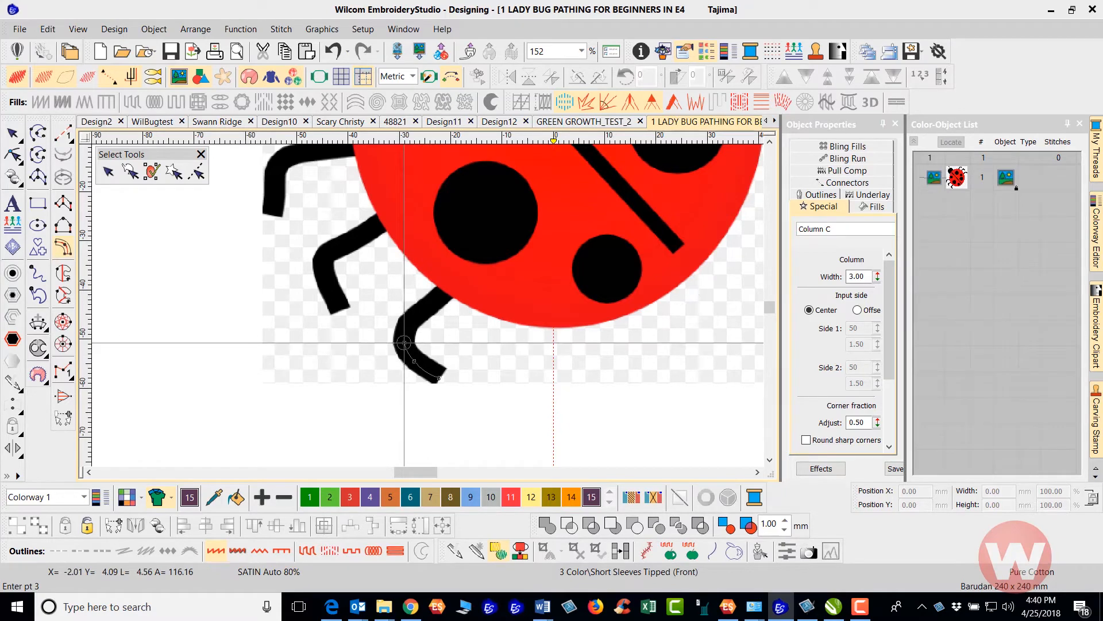
right_click(411, 319)
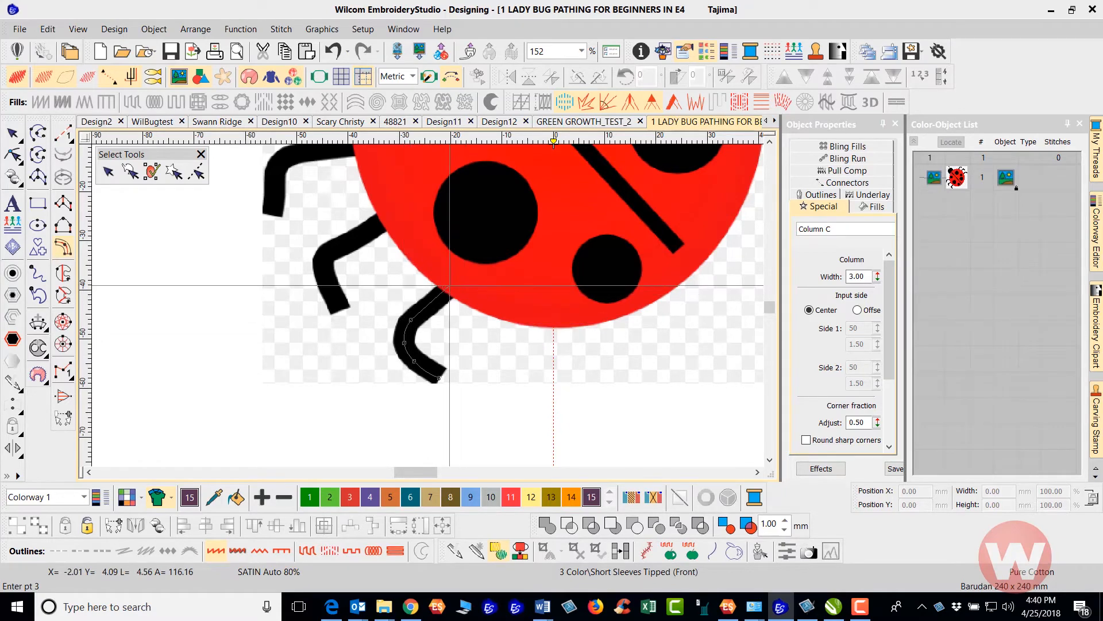
left_click(457, 279)
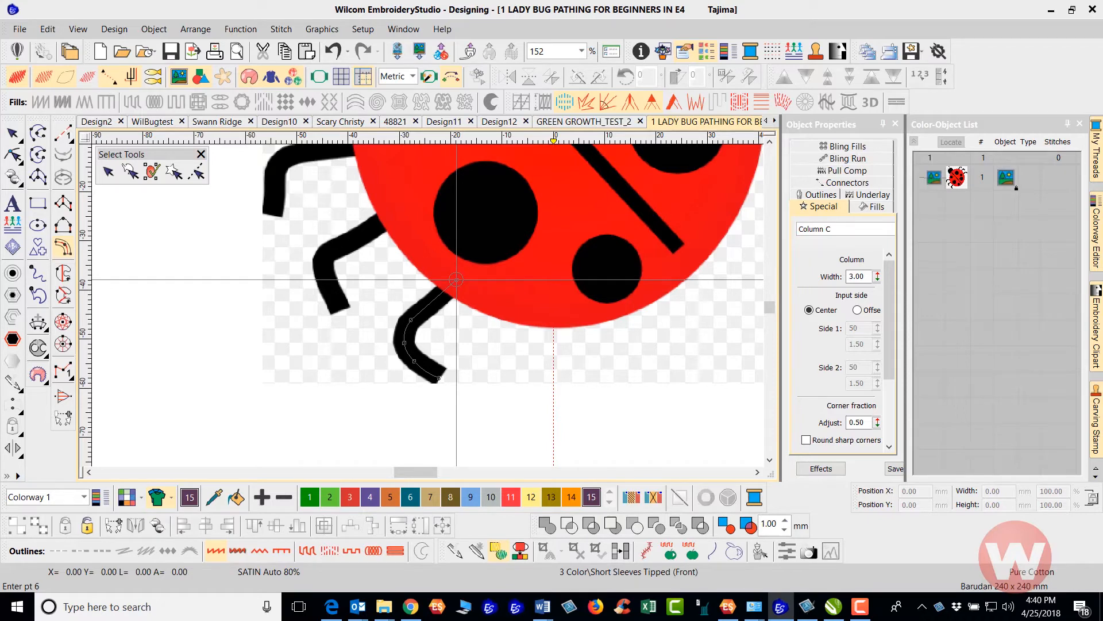
key("Return")
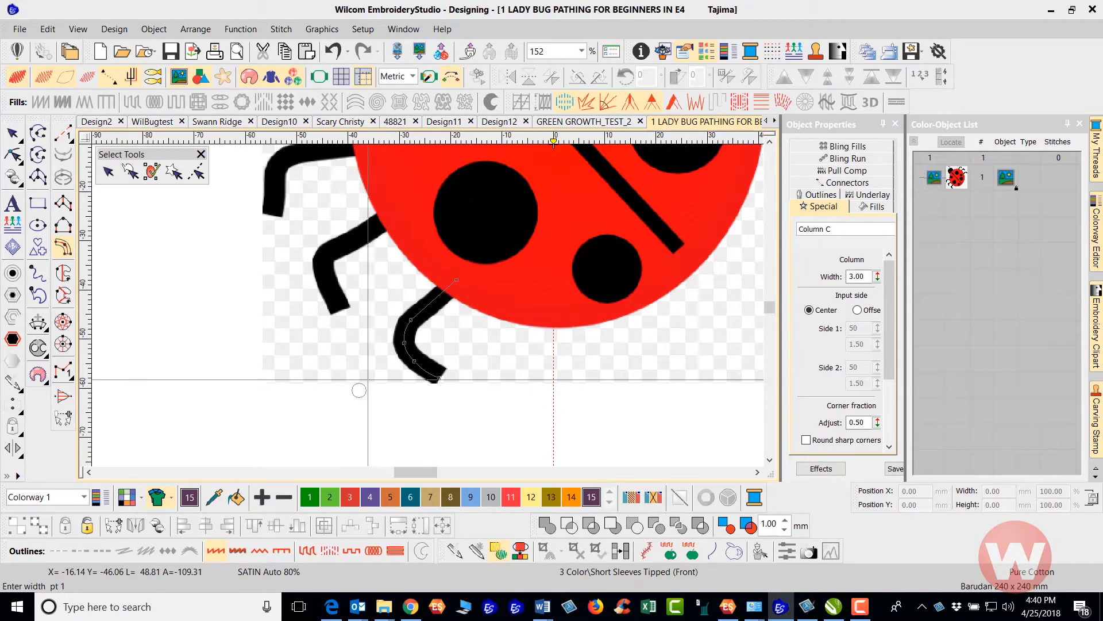
- Set the traced leg's column width to about 3.74 mm by marking both edges of the leg in the artwork
scroll(428, 306, "up", 2)
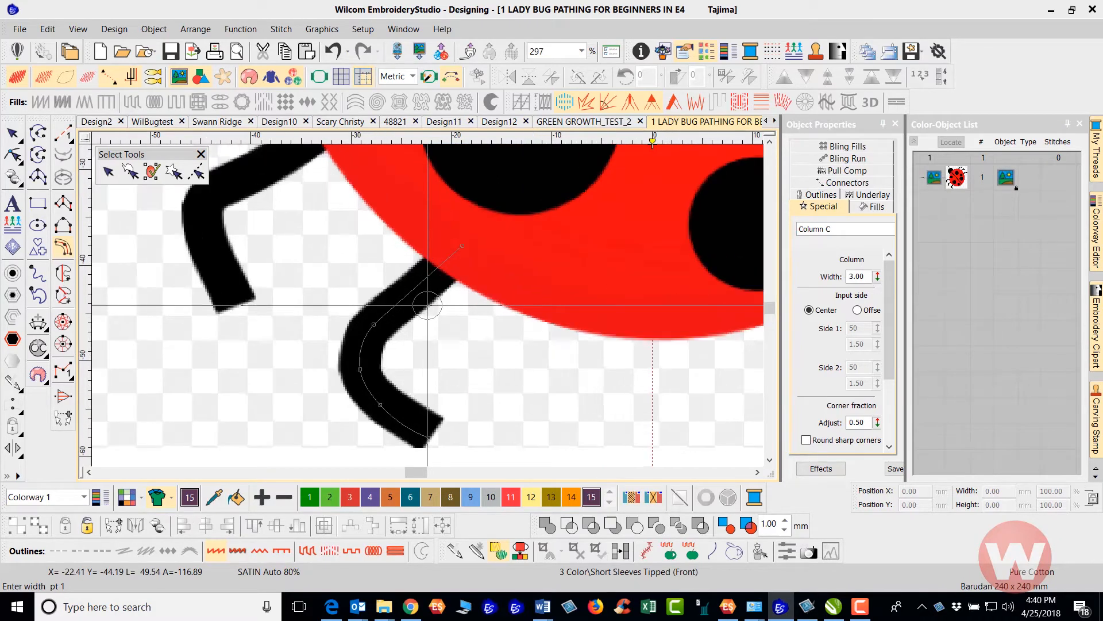
left_click(414, 286)
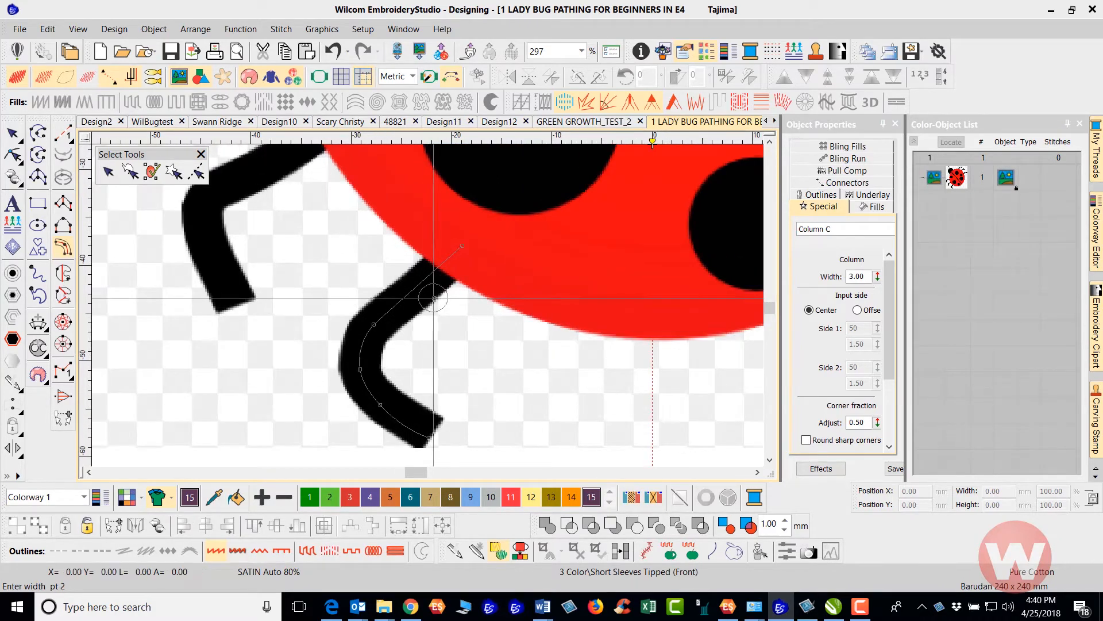
left_click(413, 276)
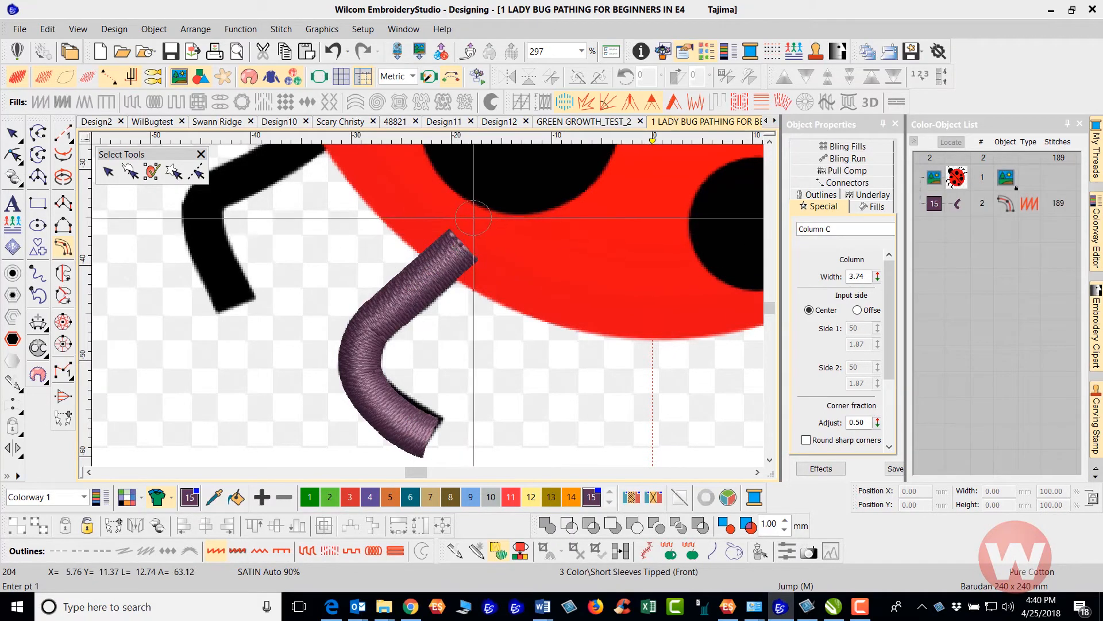
- Digitize a run stitch inside the body from the stitched leg's inner end to the base of the middle lower-left leg
scroll(474, 218, "down", 1)
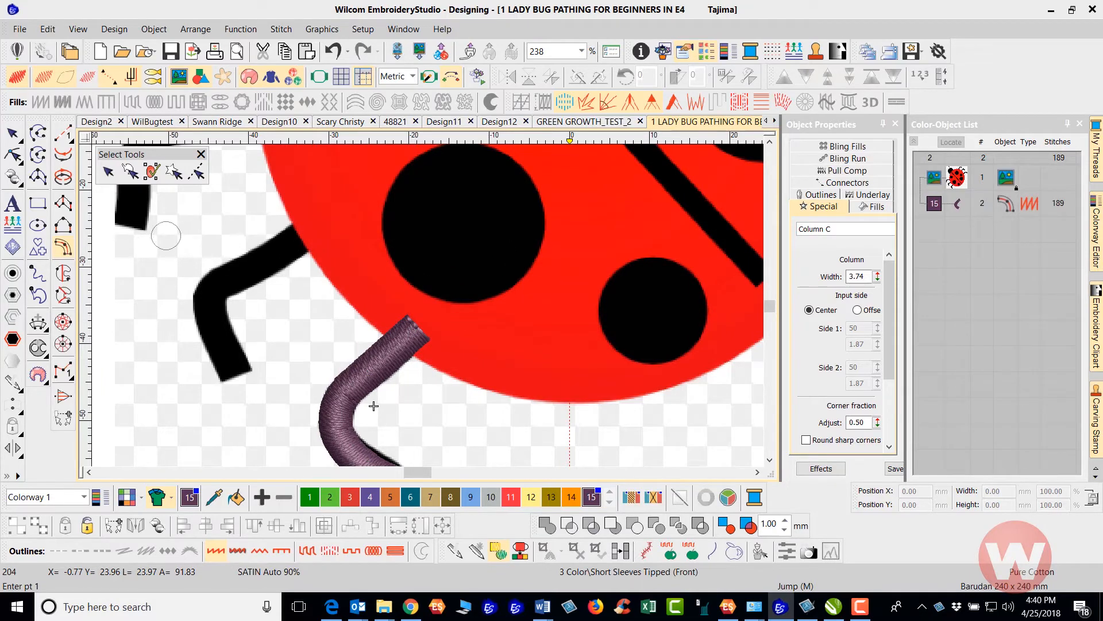
left_click(64, 135)
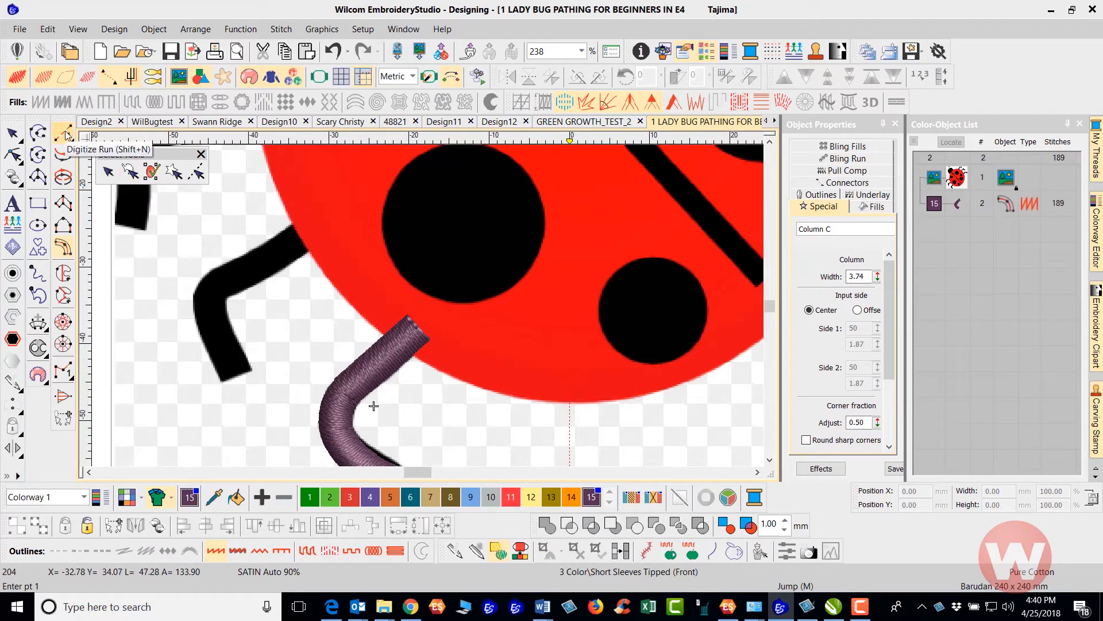
left_click(413, 322)
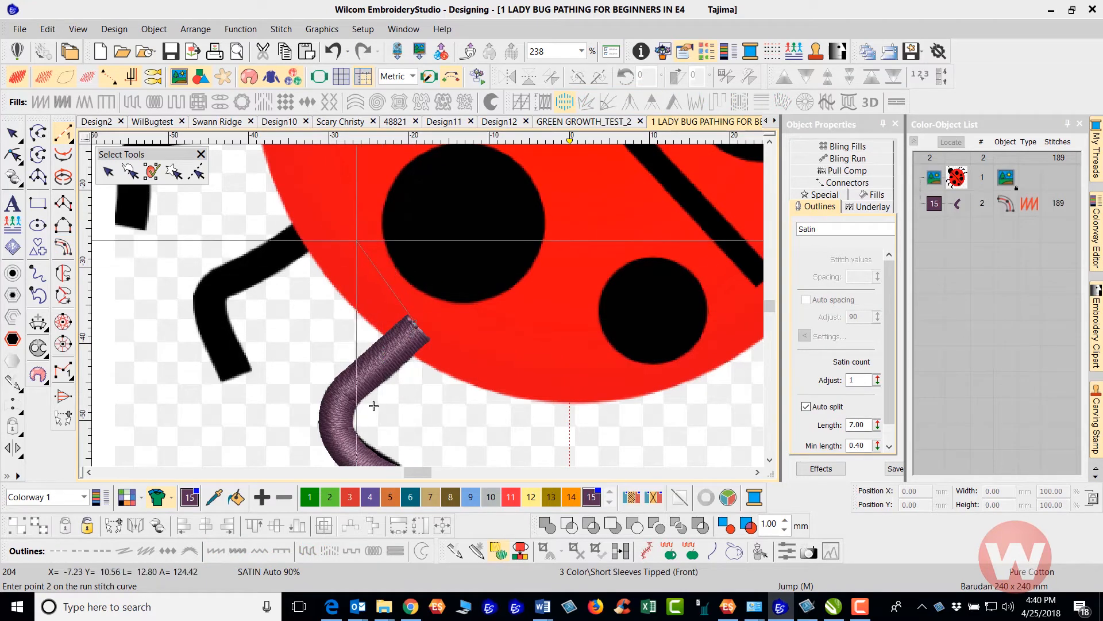
left_click(357, 241)
left_click(339, 222)
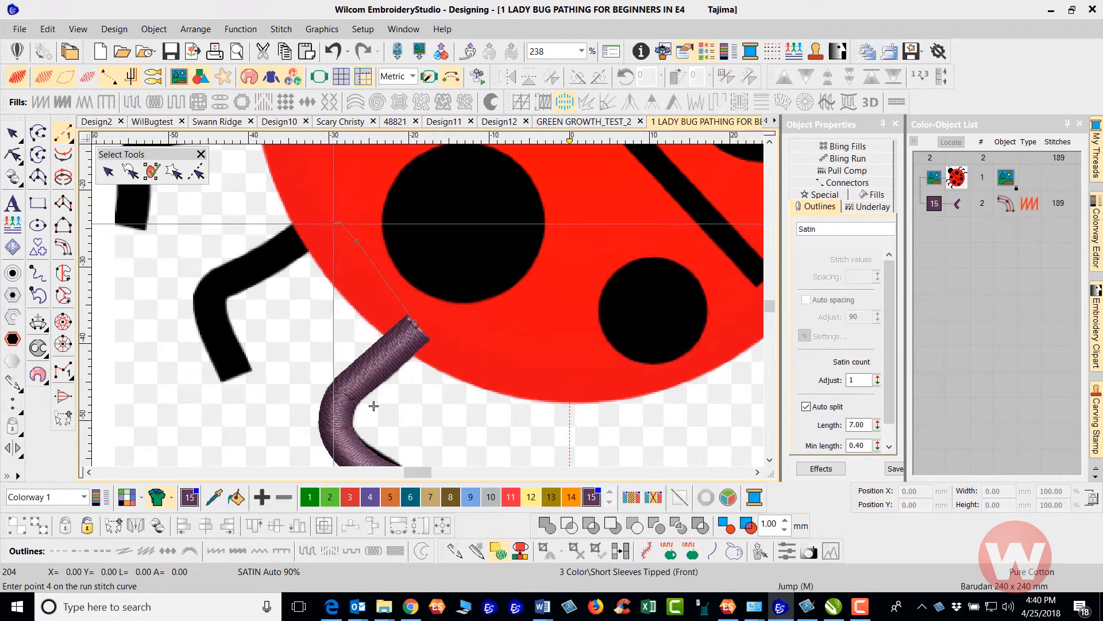
left_click(307, 232)
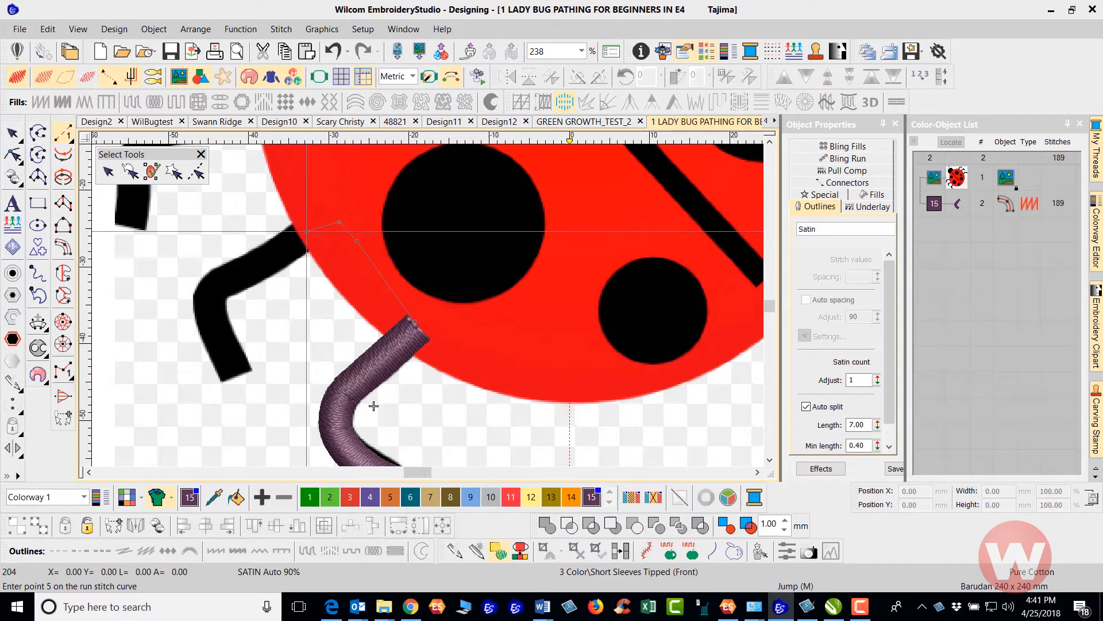
key("Return")
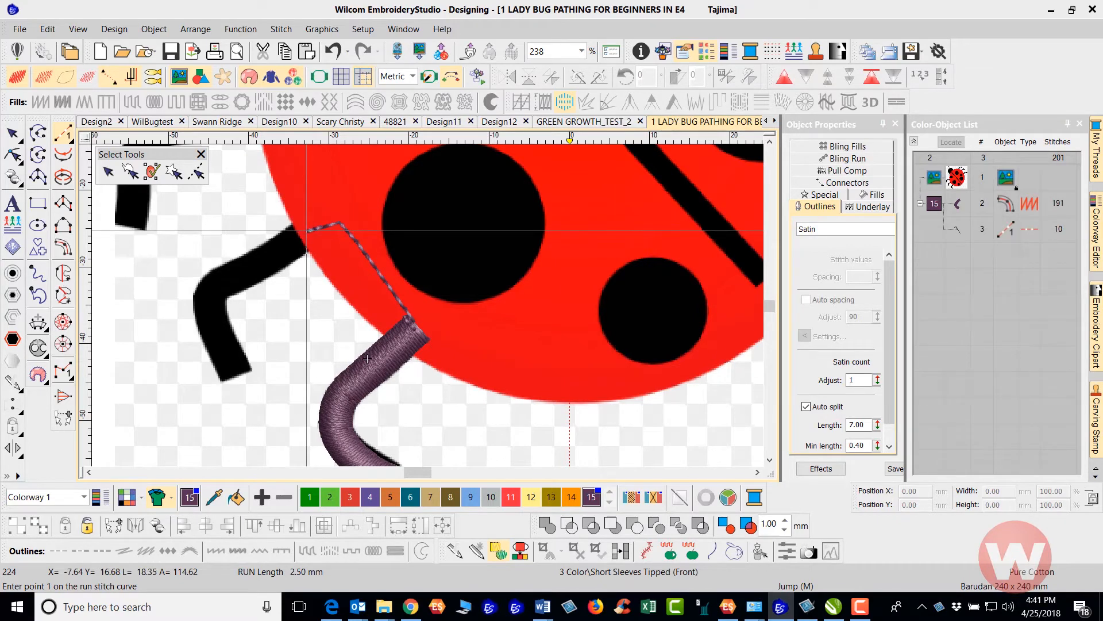
- Digitize the middle lower-left leg with Column C from the body edge to its foot, using the 3.74 mm width
key("space")
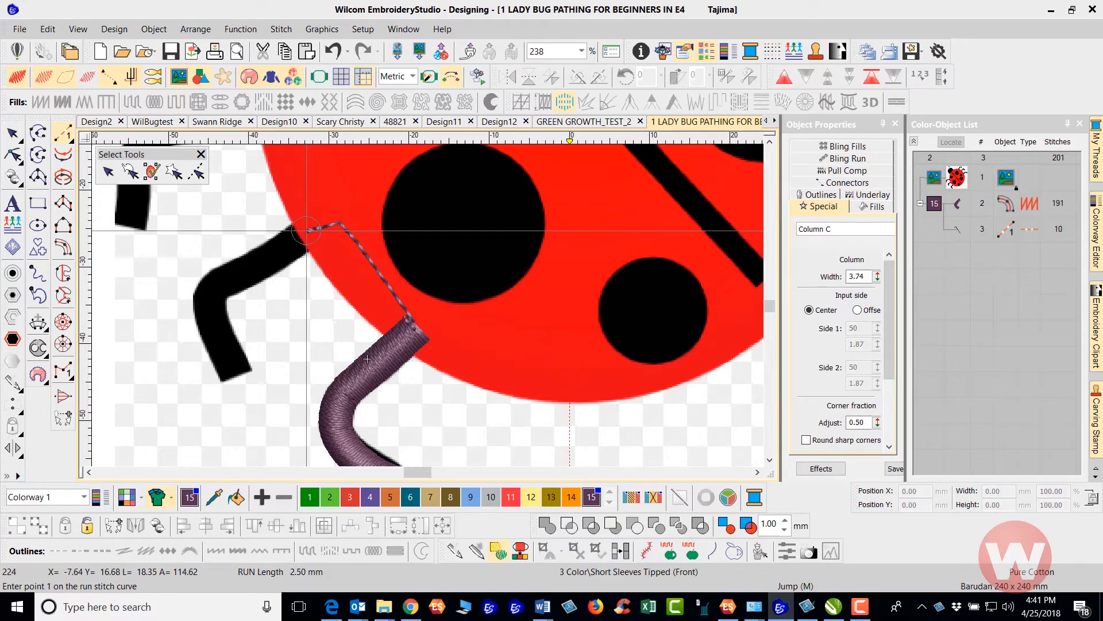
key("space")
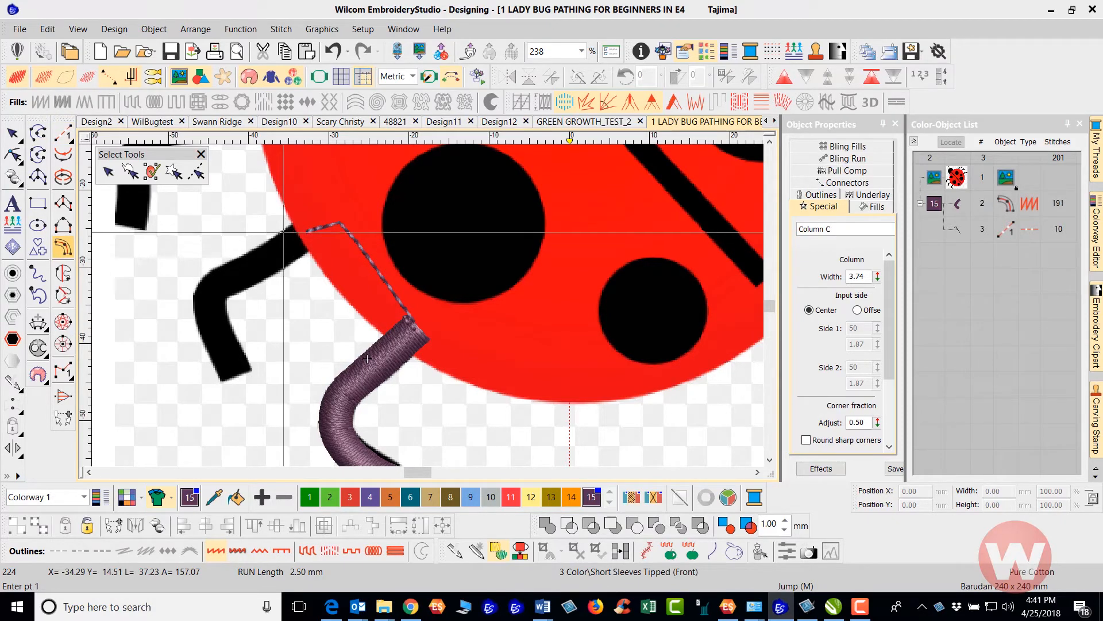
left_click(303, 236)
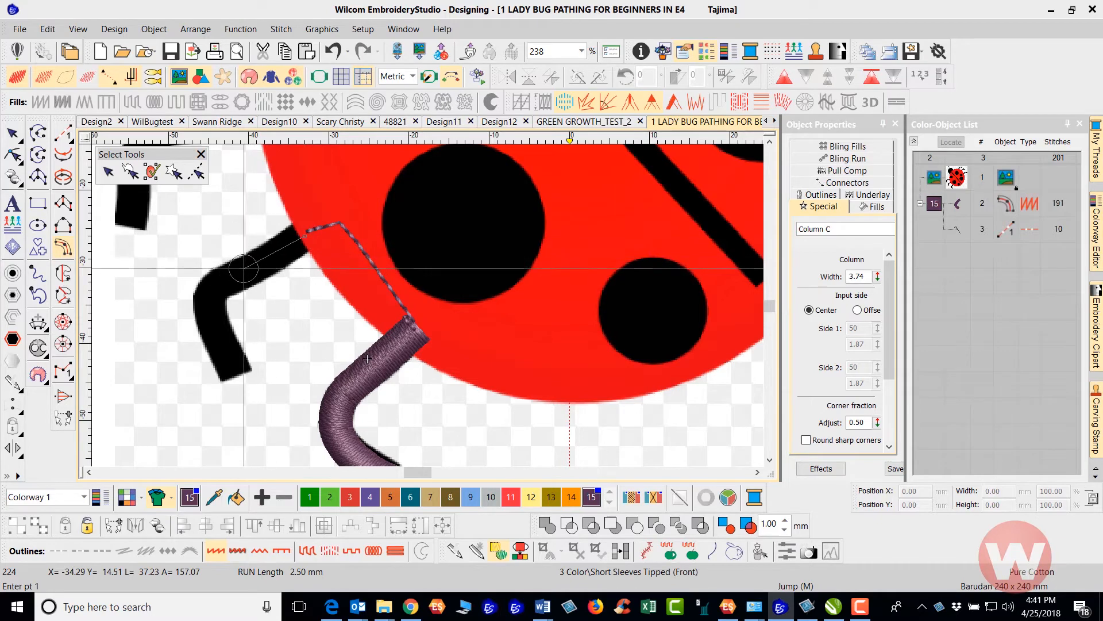
right_click(214, 289)
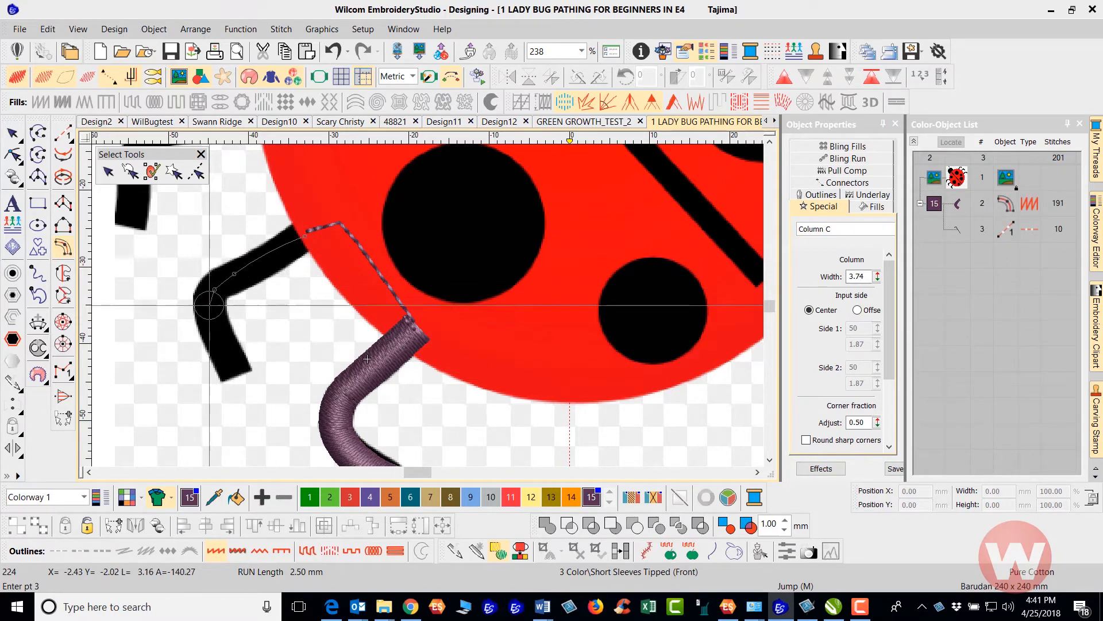
left_click(209, 310)
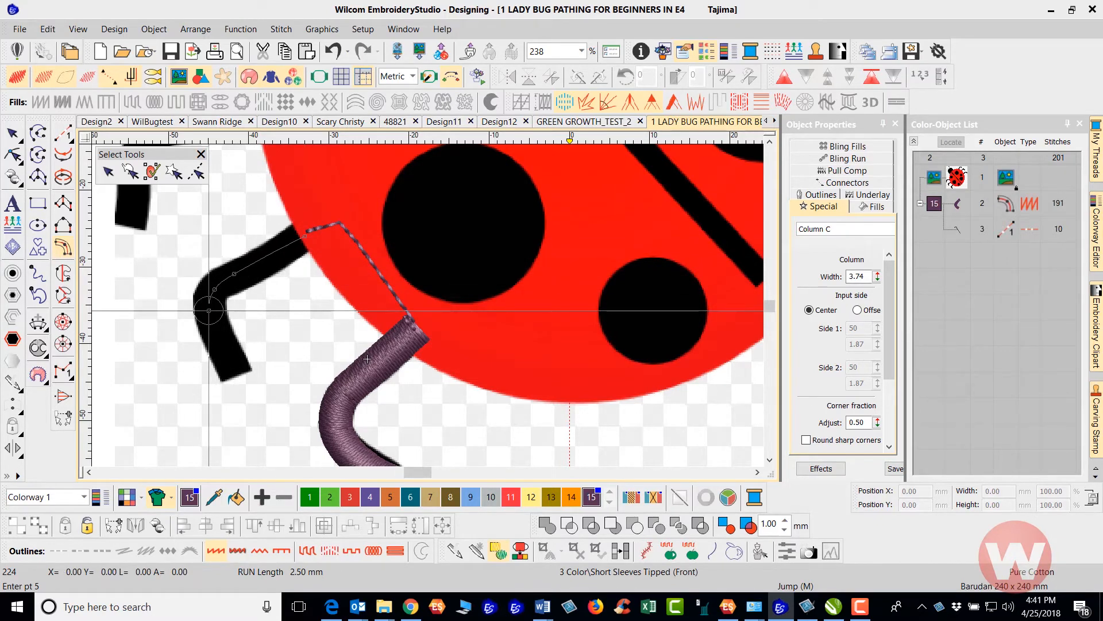
left_click(235, 376)
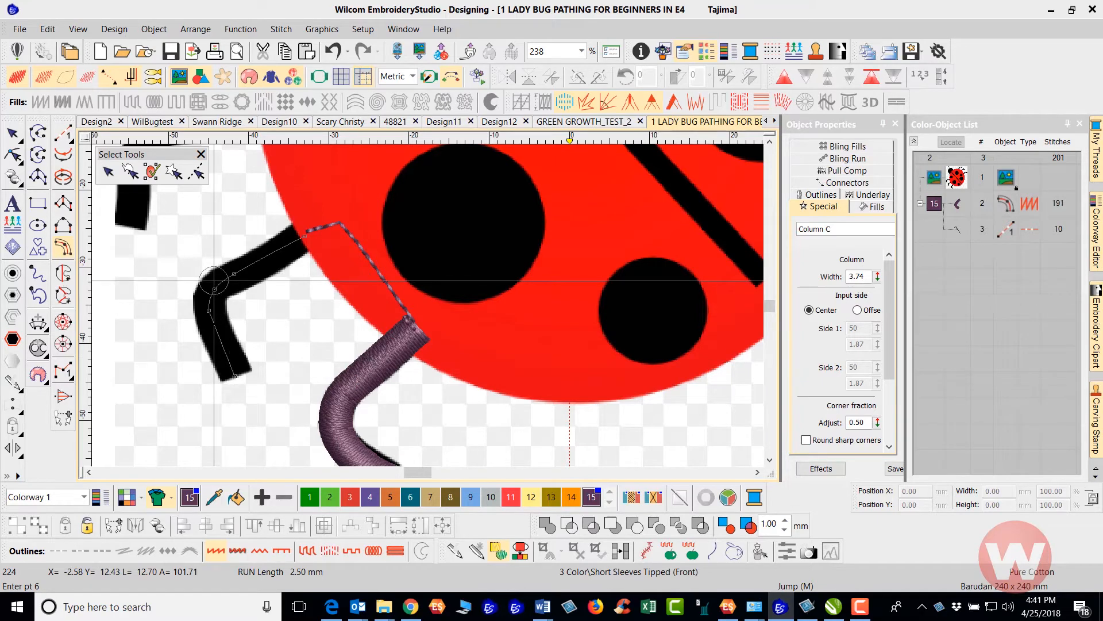
key("Return")
key("Return")
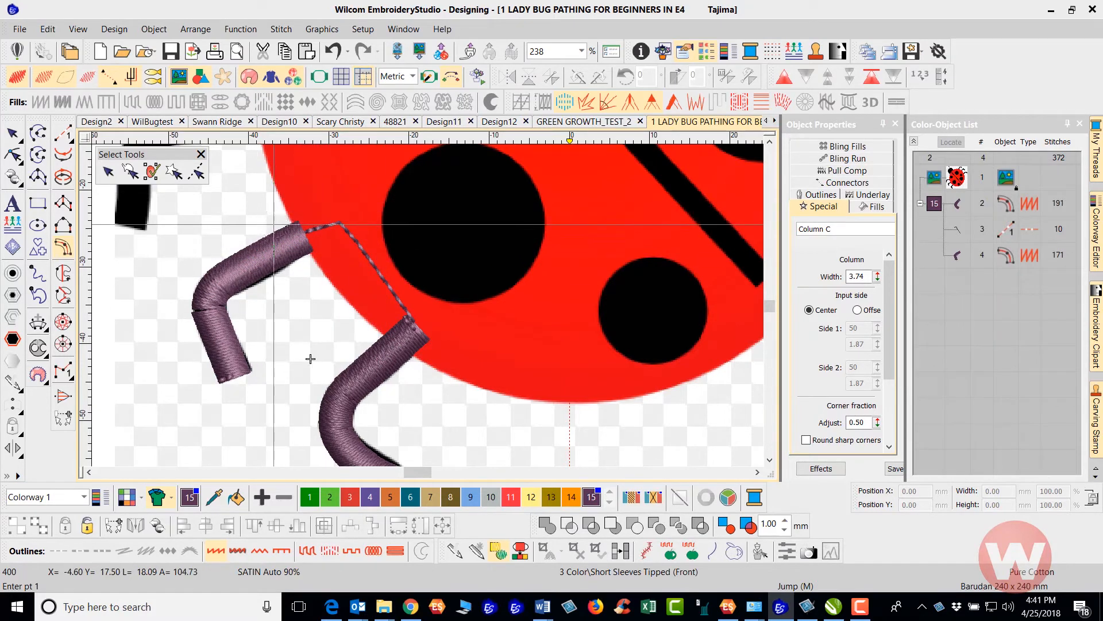
- Digitize a run stitch inside the body from the middle lower-left leg's inner end to the base of the uppermost lower-left leg
key("space")
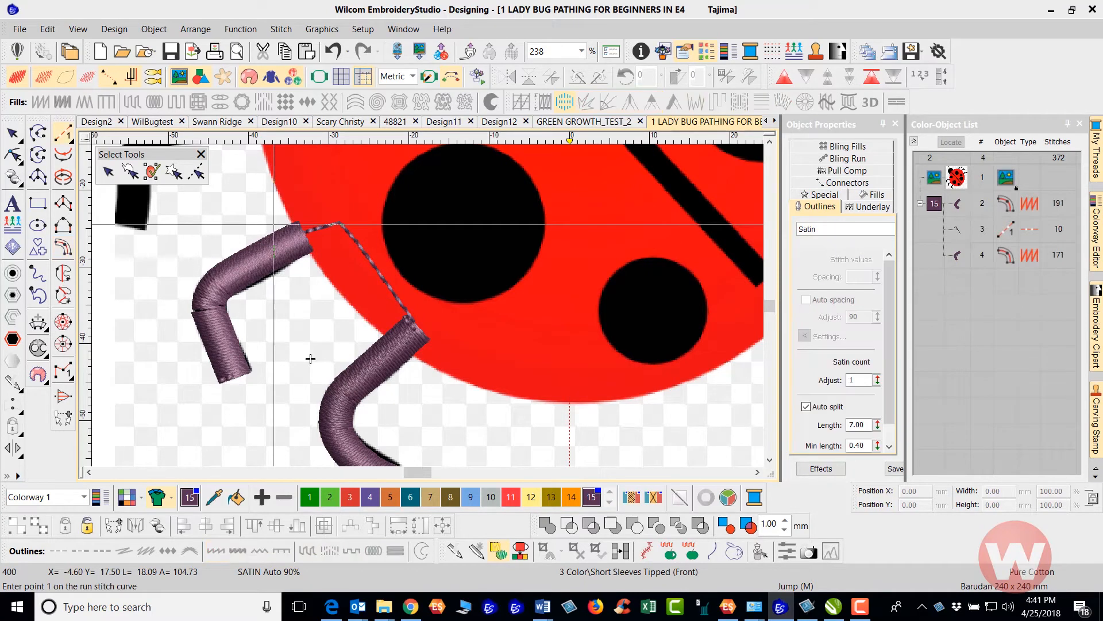
scroll(316, 206, "down", 2)
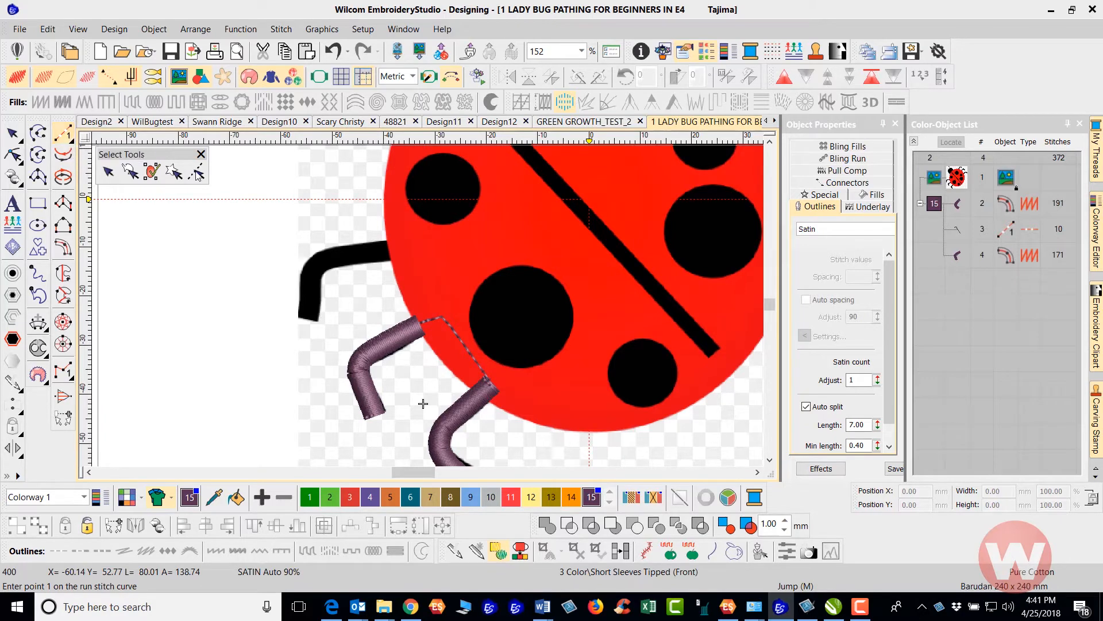
left_click(430, 309)
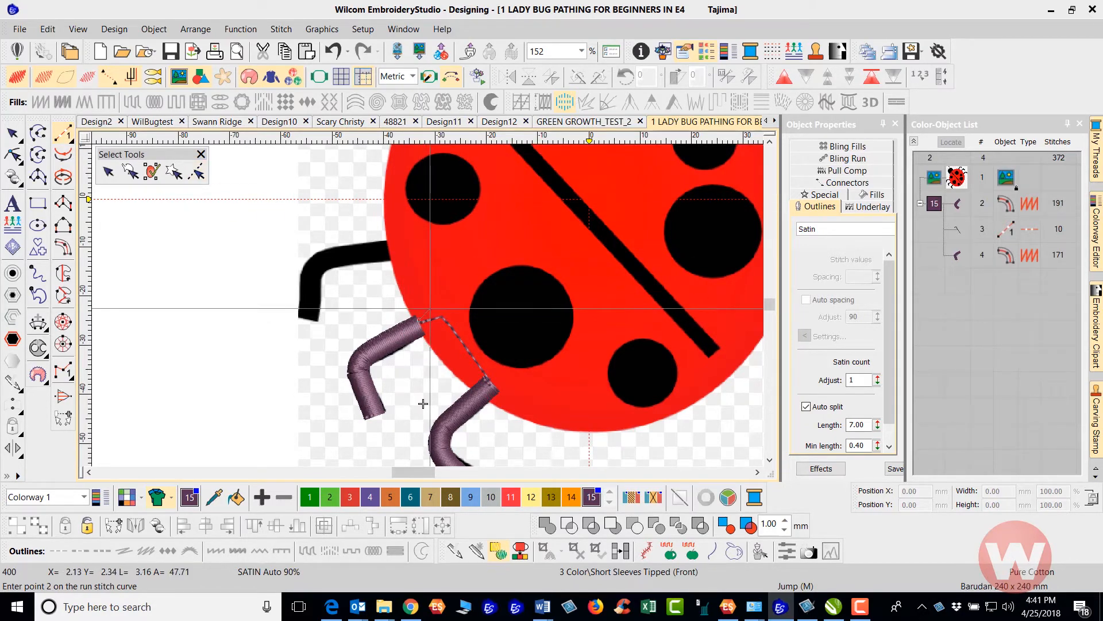
left_click(417, 268)
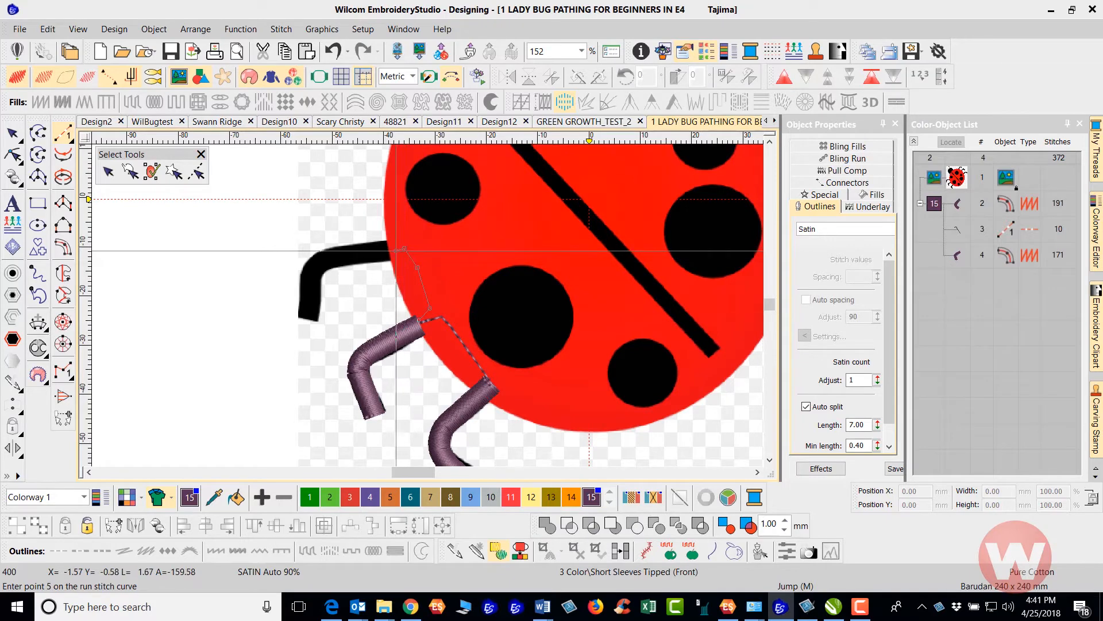
left_click(399, 248)
key("Return")
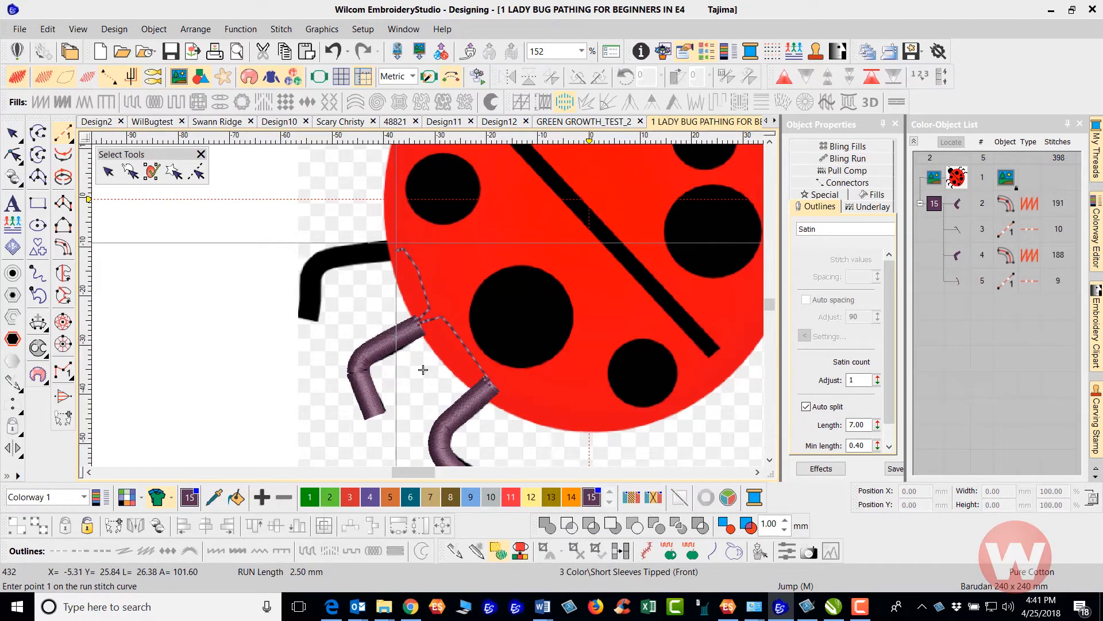
- Digitize the uppermost lower-left leg with Column C from the body edge around its bend to its foot, using the 3.74 mm width
key("space")
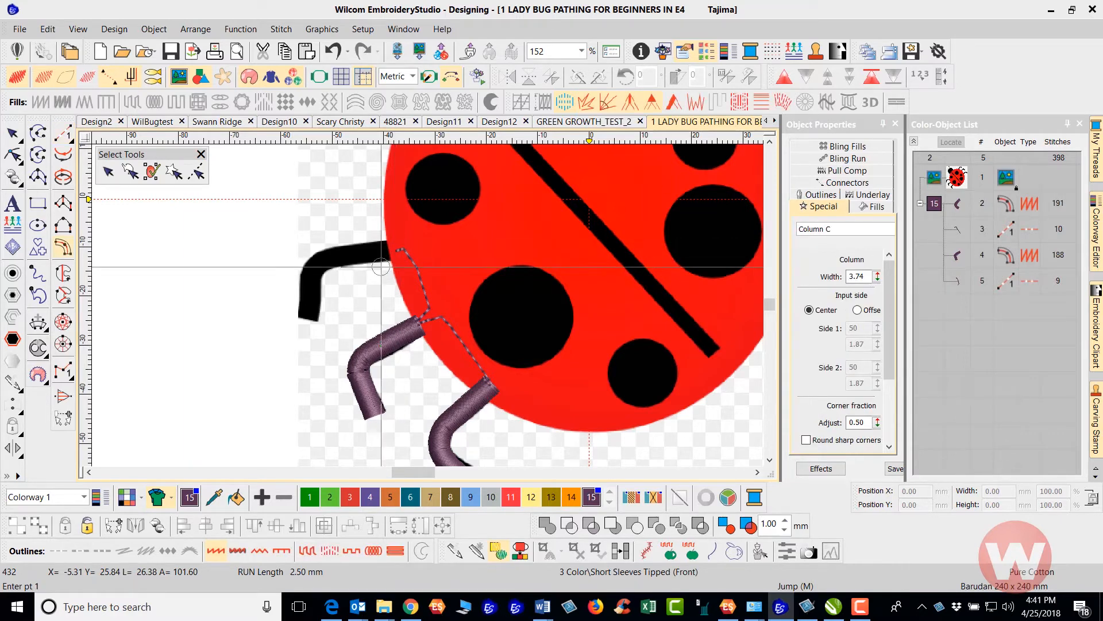
scroll(393, 242, "up", 1)
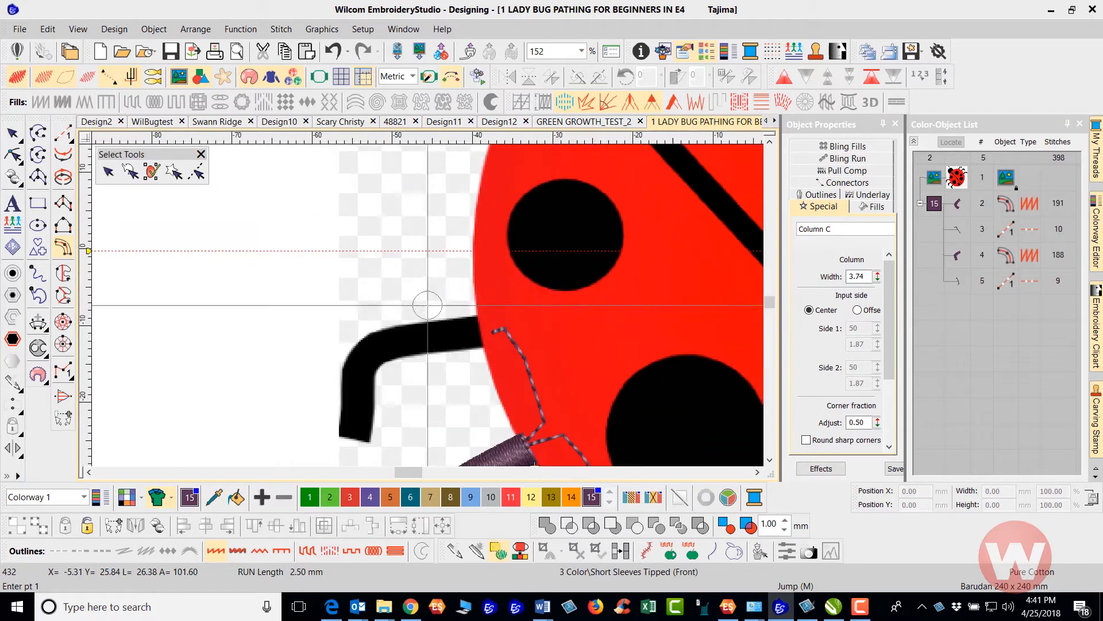
left_click(481, 332)
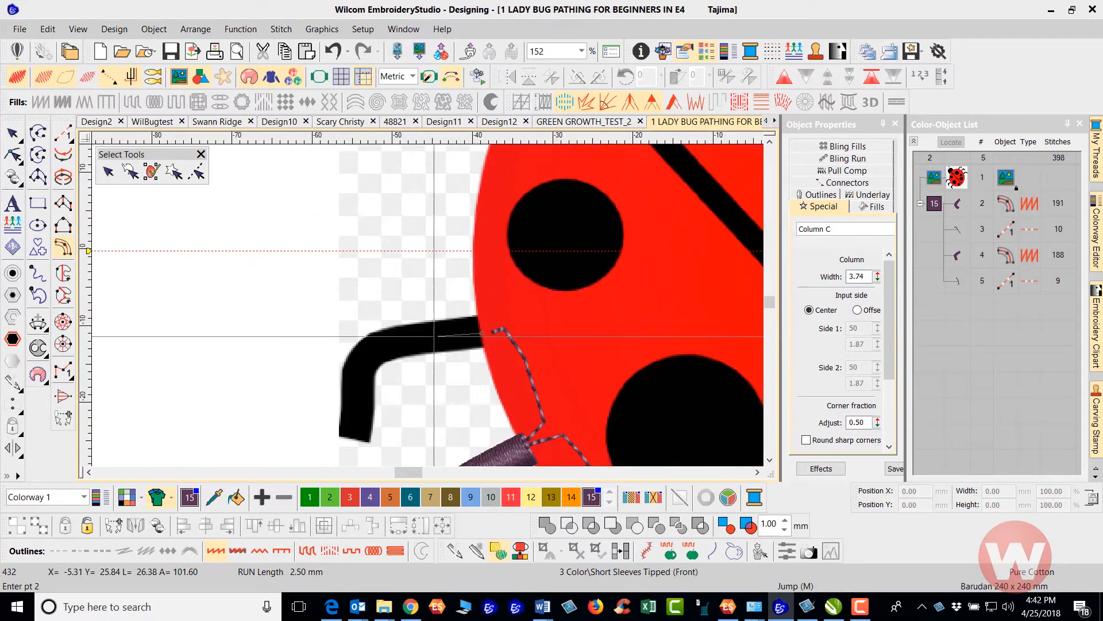
left_click(427, 336)
left_click(385, 341)
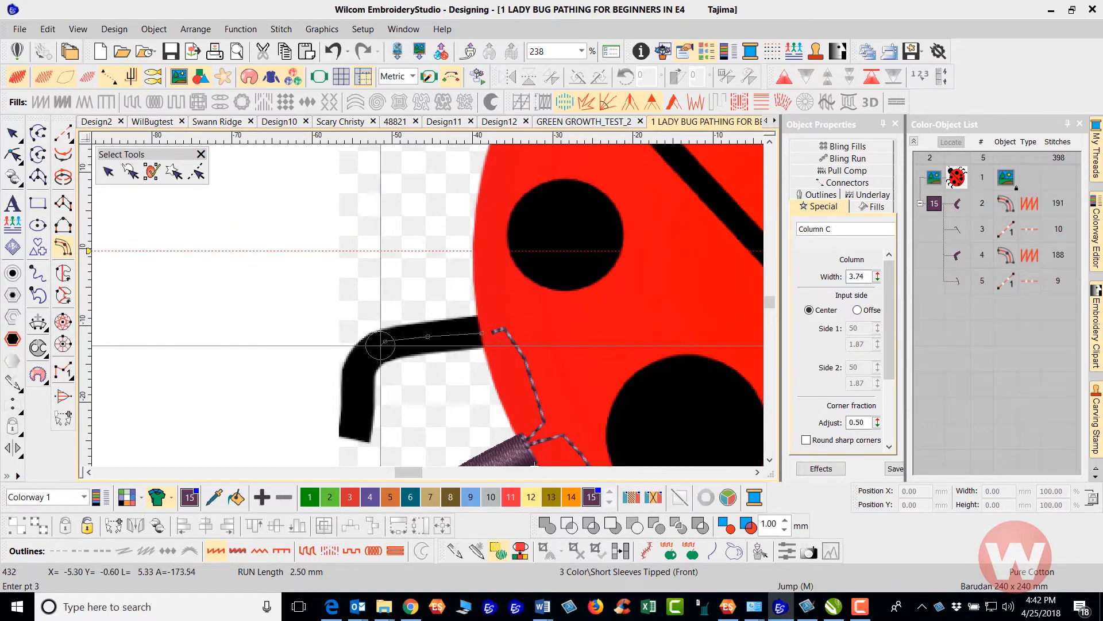
left_click(362, 358)
left_click(358, 371)
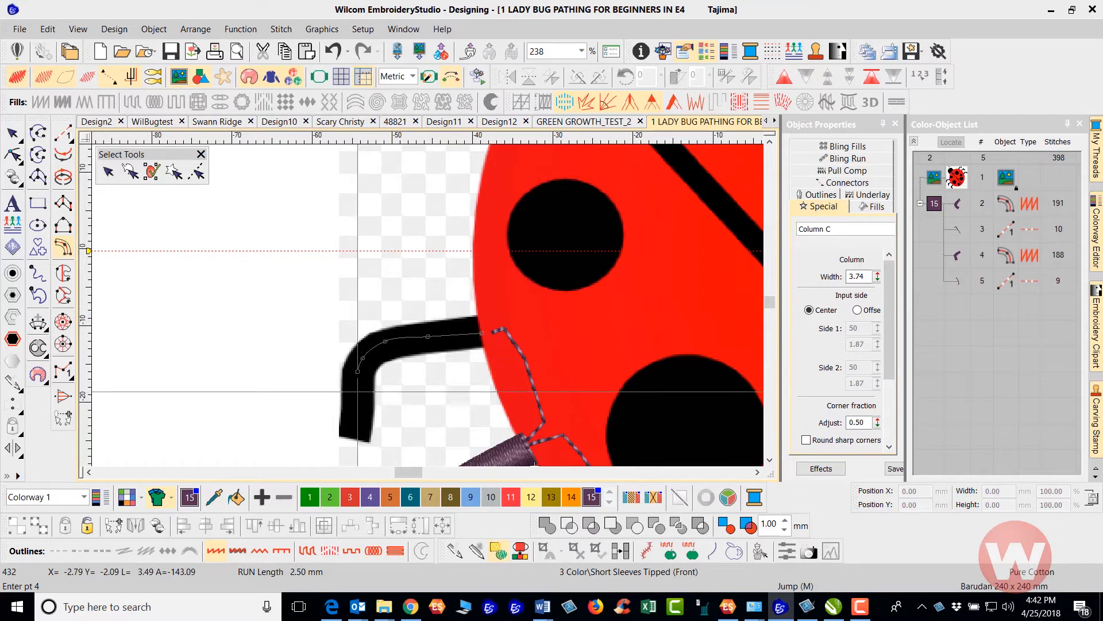
left_click(353, 441)
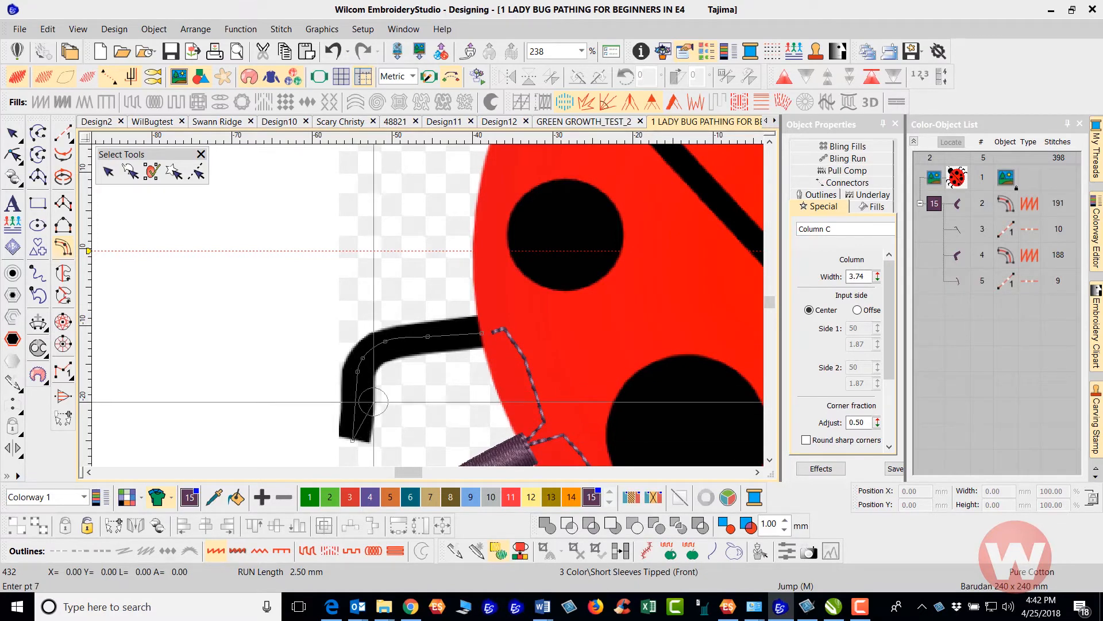
key("Return")
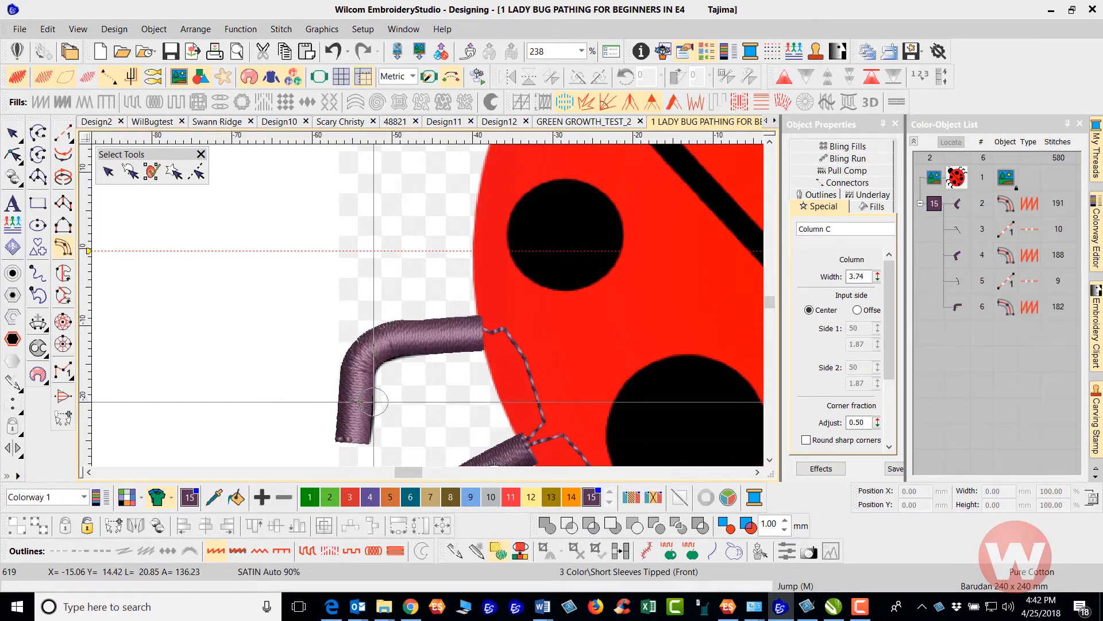
- Reshape the uppermost lower-left leg by moving its inner end point farther into the red body, over the start of the run stitch
scroll(430, 303, "down", 2)
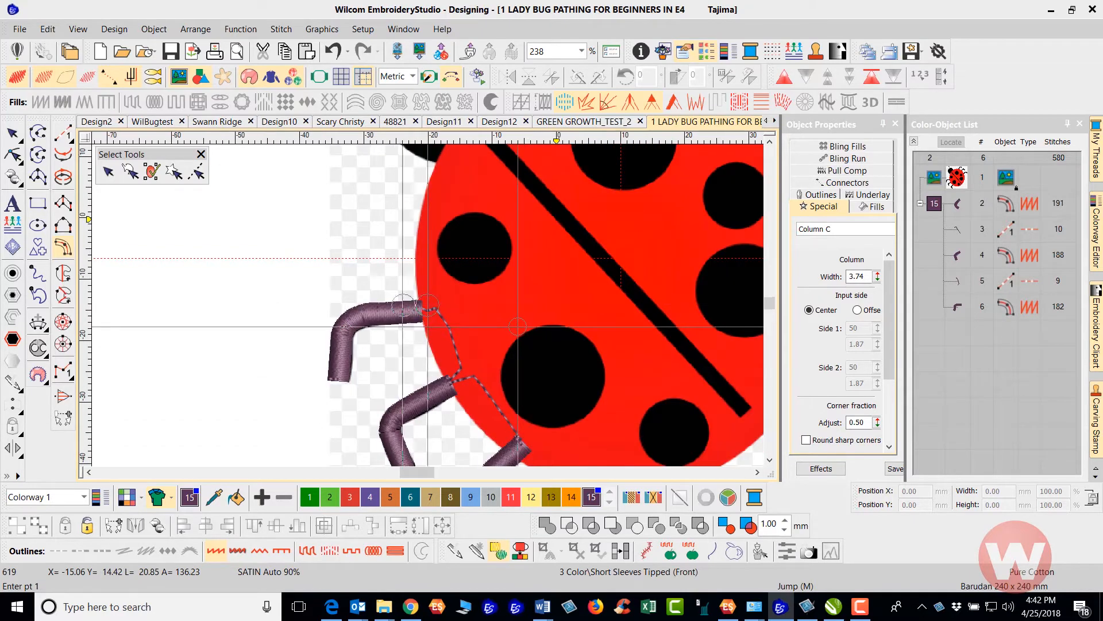
scroll(517, 326, "up", 1)
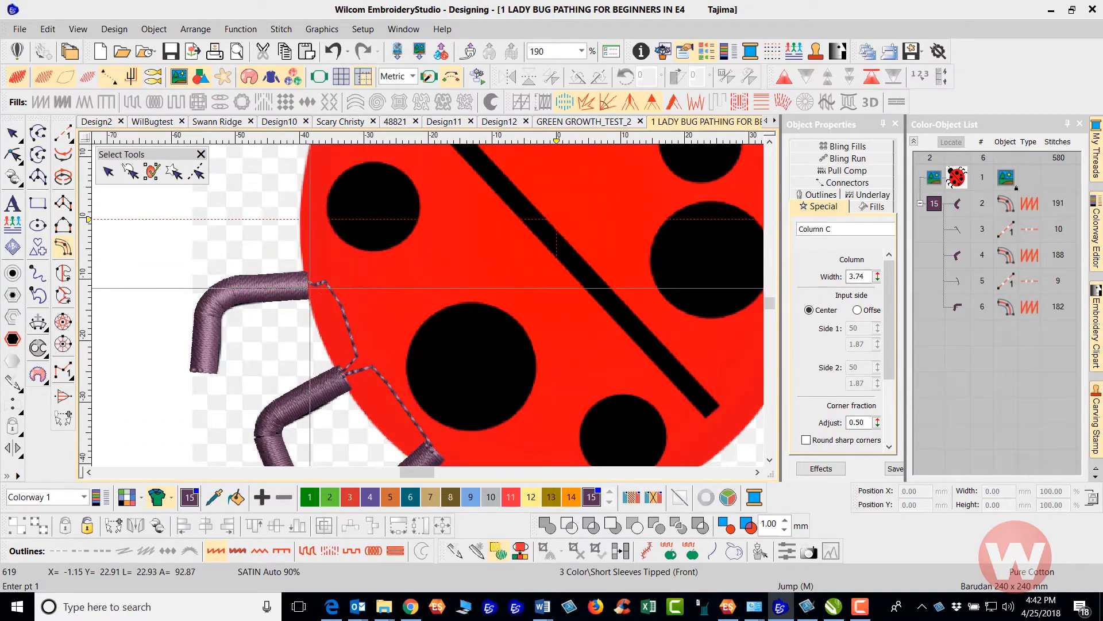
key("Escape")
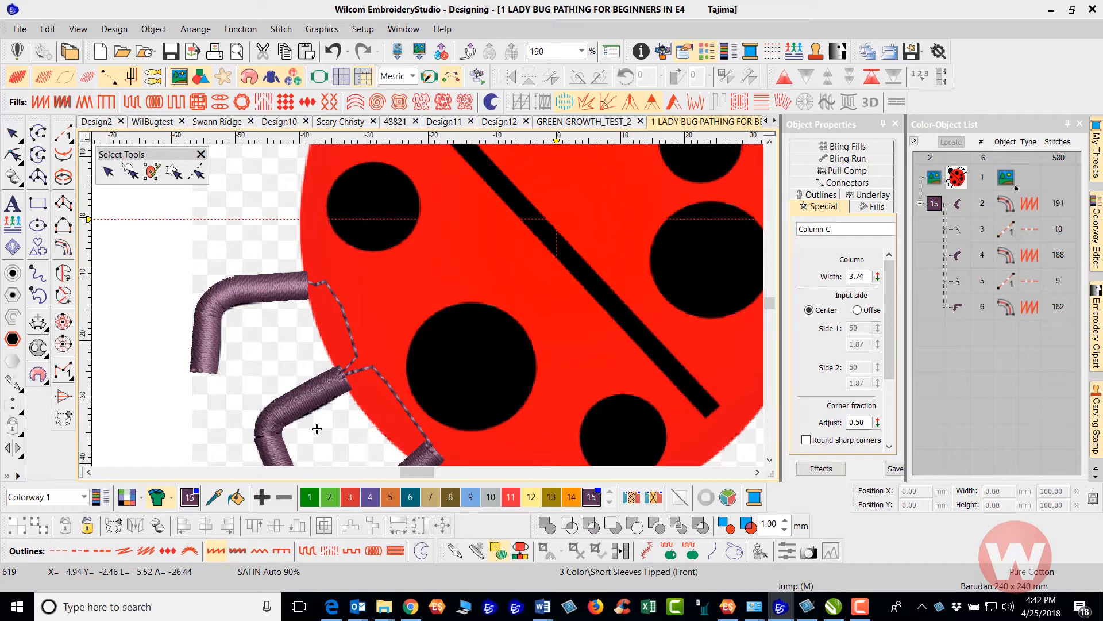
left_click(309, 303)
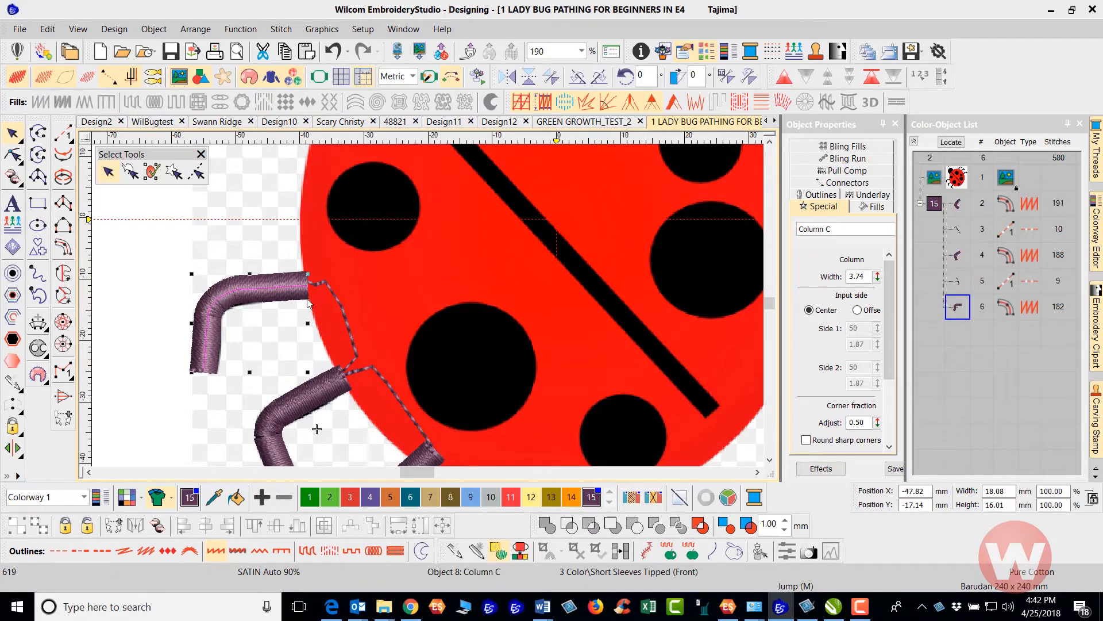
key("h")
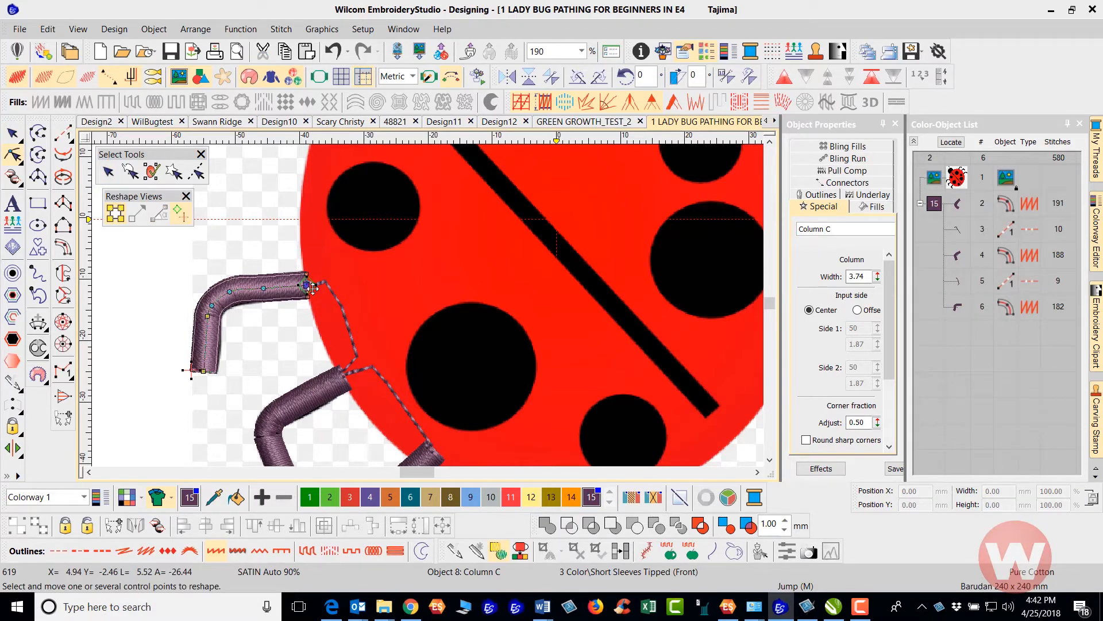
key("Right")
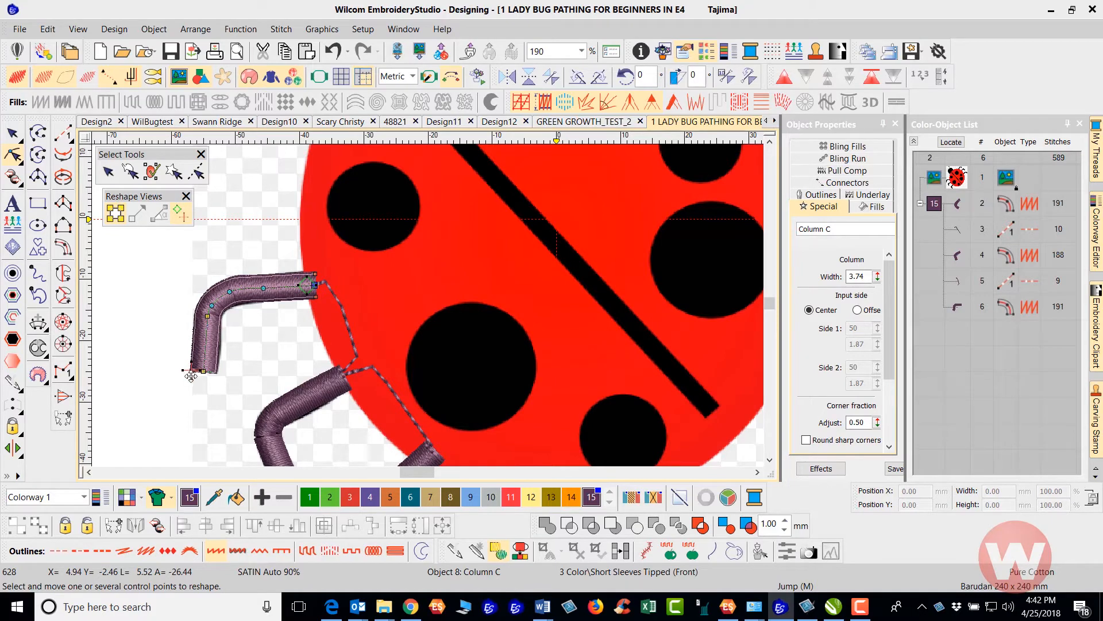
left_click(320, 393)
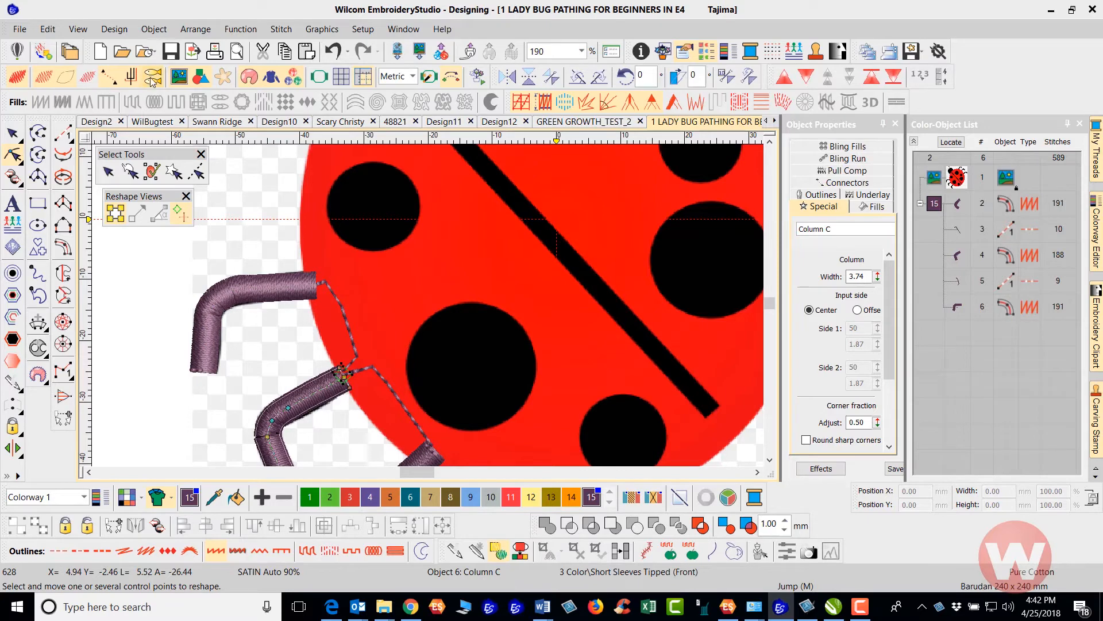
left_click(12, 133)
left_click(149, 232)
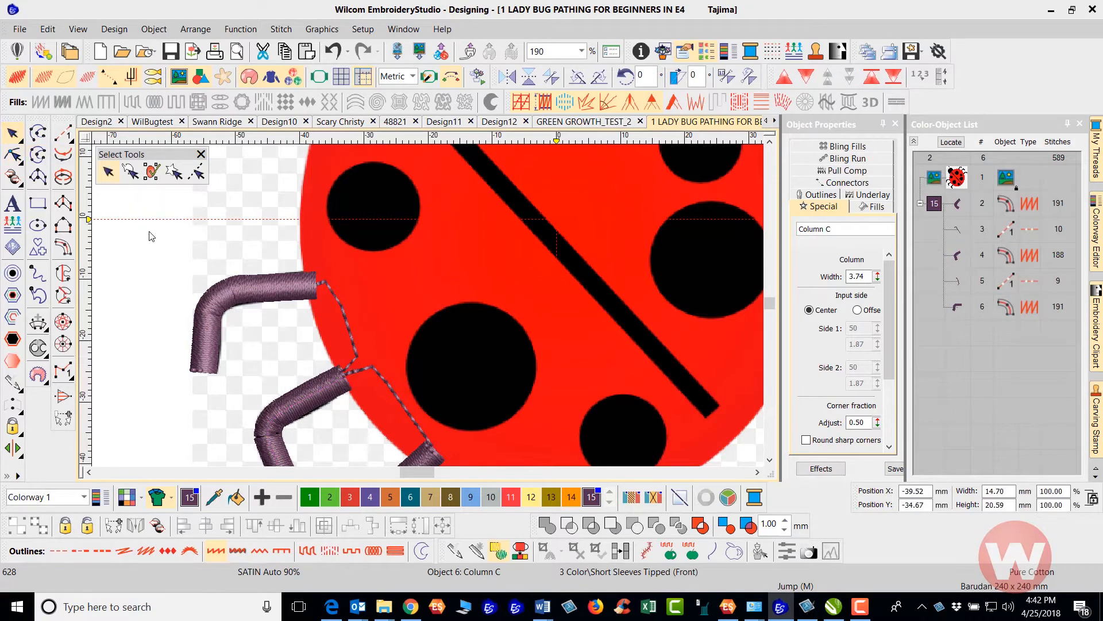
- Save the design as 1 LADY BUG PATHING FOR BEGINNERS IN E4.EMB, replacing the existing file
left_click(20, 30)
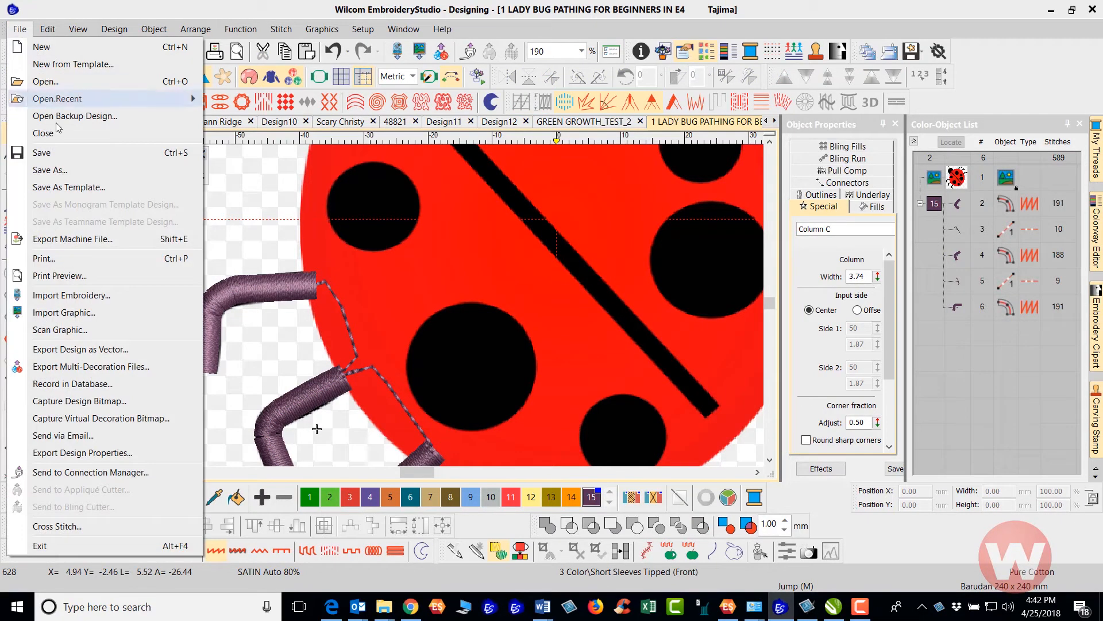
left_click(79, 166)
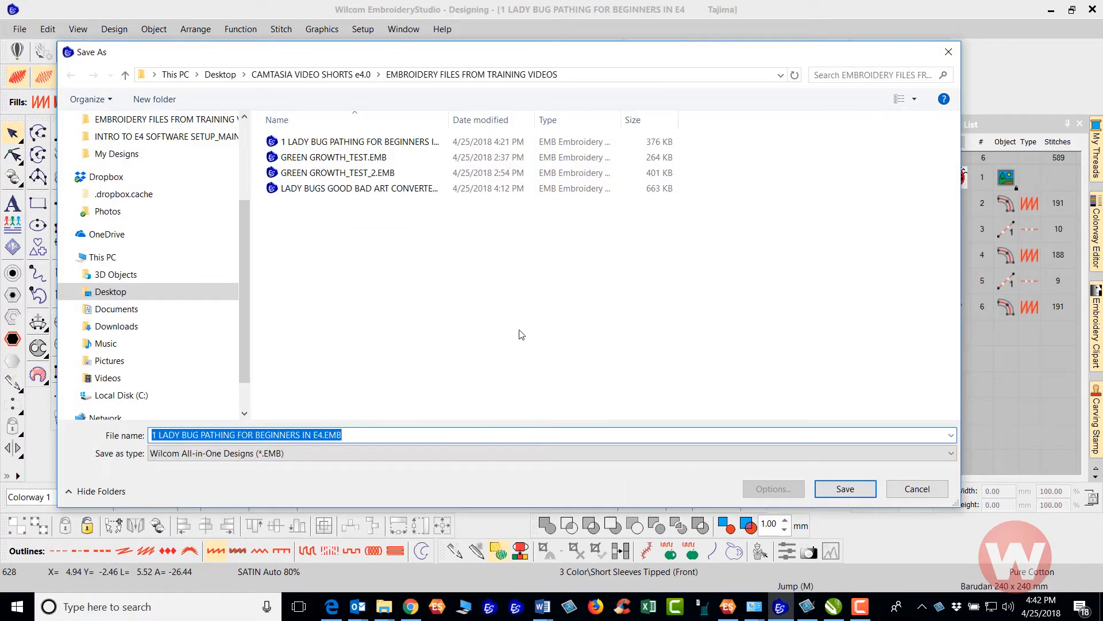
left_click(846, 488)
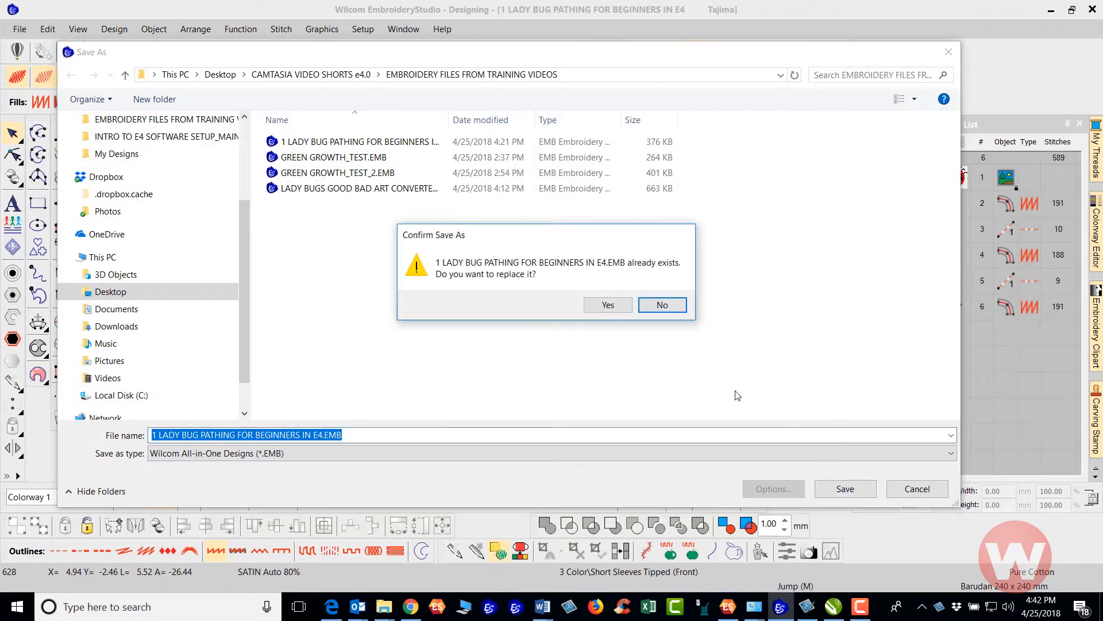
left_click(615, 310)
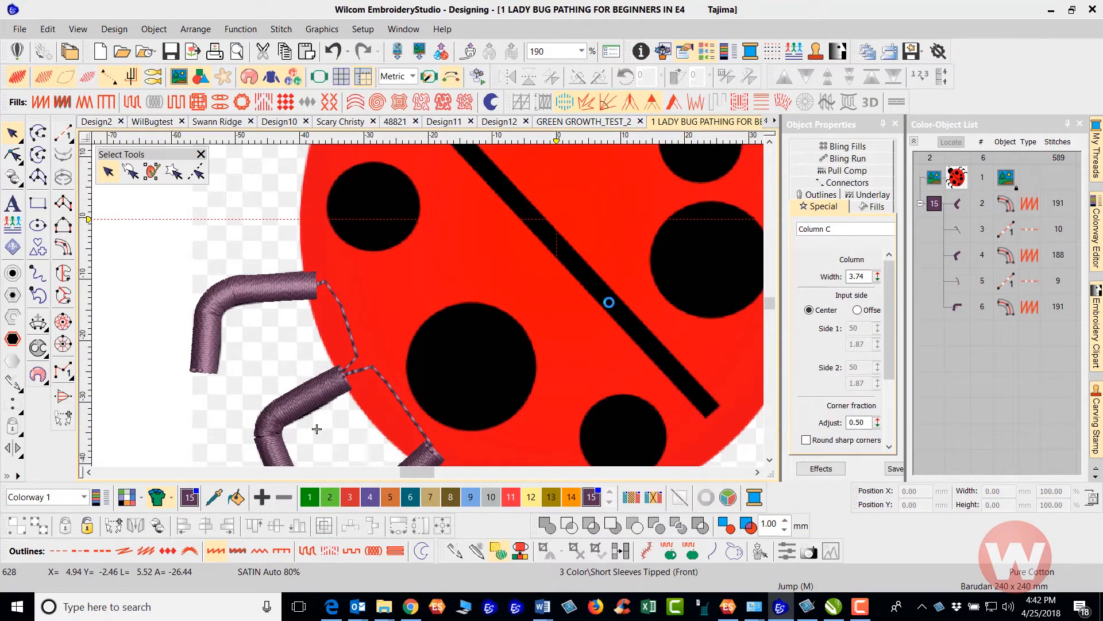
- Digitize a run stitch across the body from the uppermost lower-left leg's base, between the spots, to the base of the lowest upper-right leg
scroll(606, 271, "down", 2)
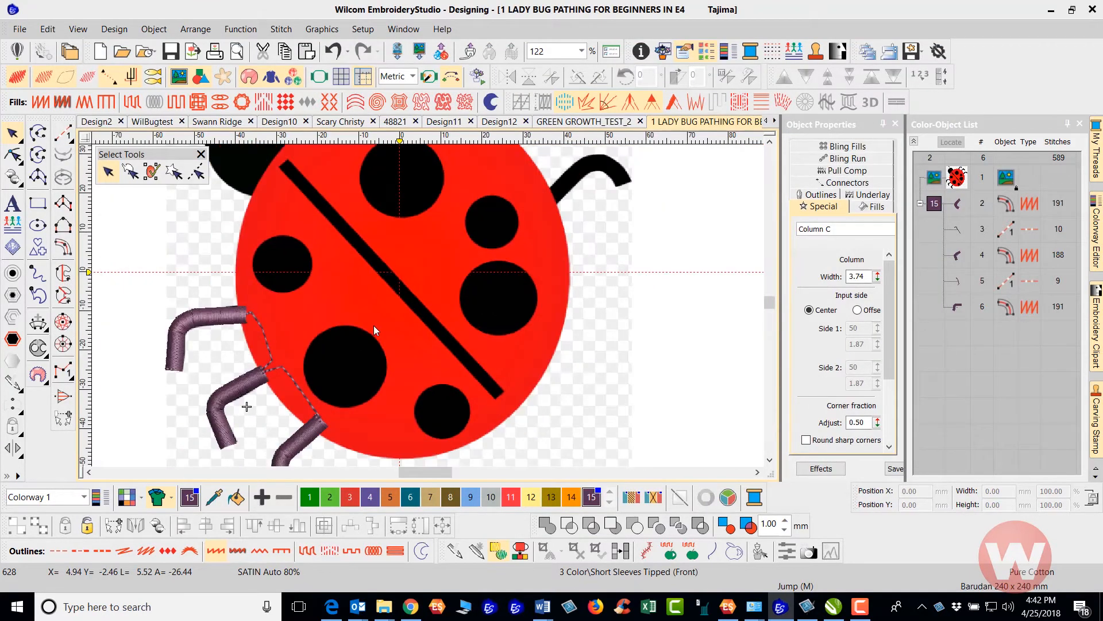
scroll(332, 295, "down", 1)
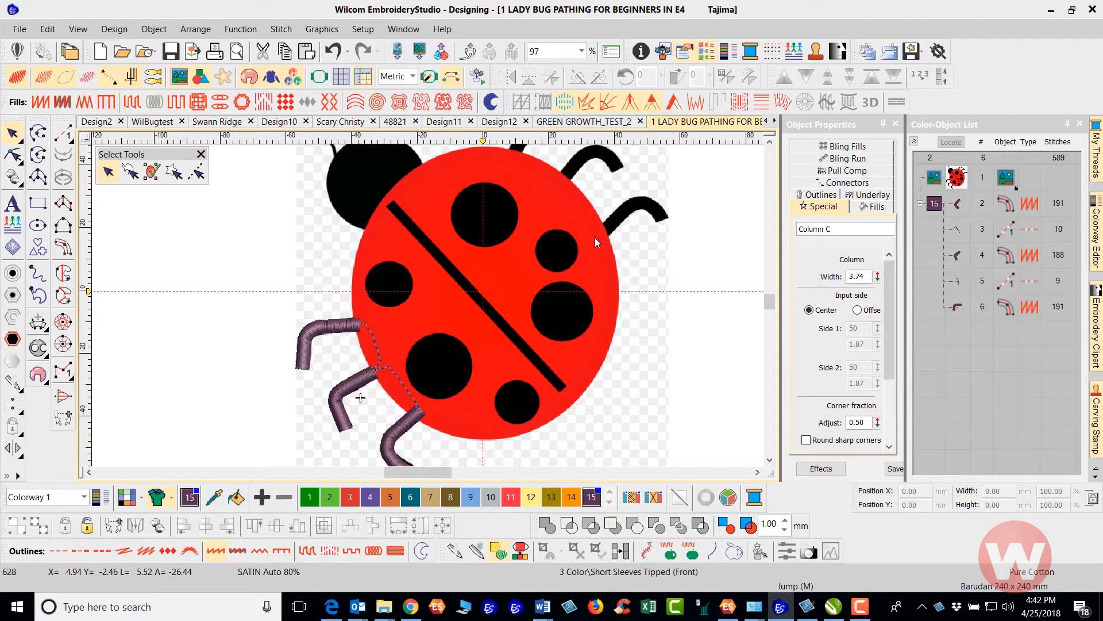
scroll(594, 237, "down", 1)
left_click(63, 134)
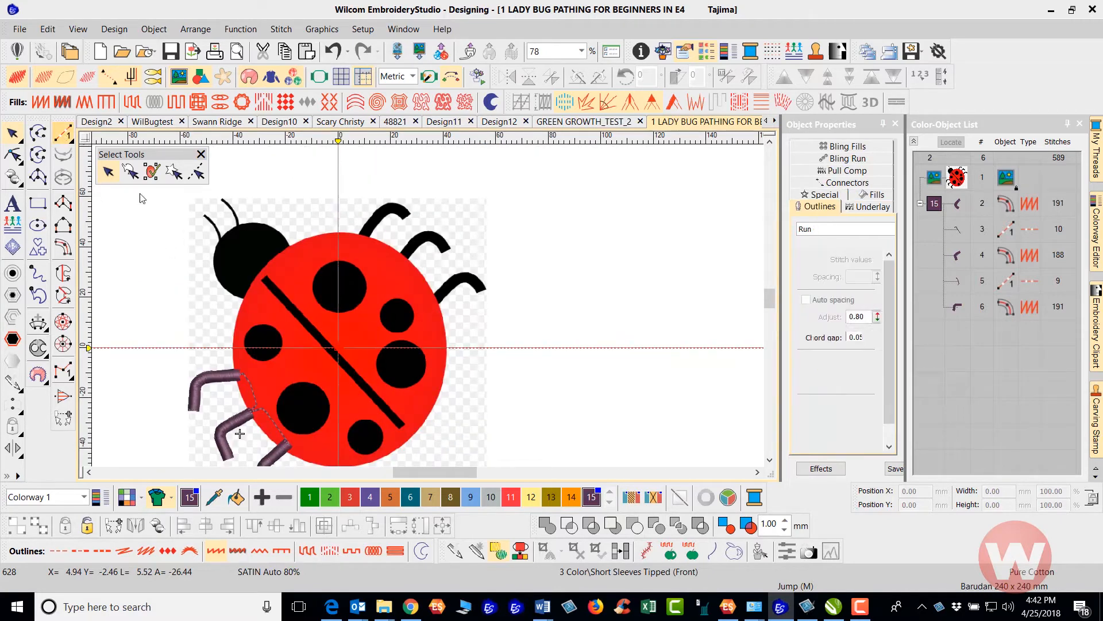
left_click(242, 376)
left_click(328, 354)
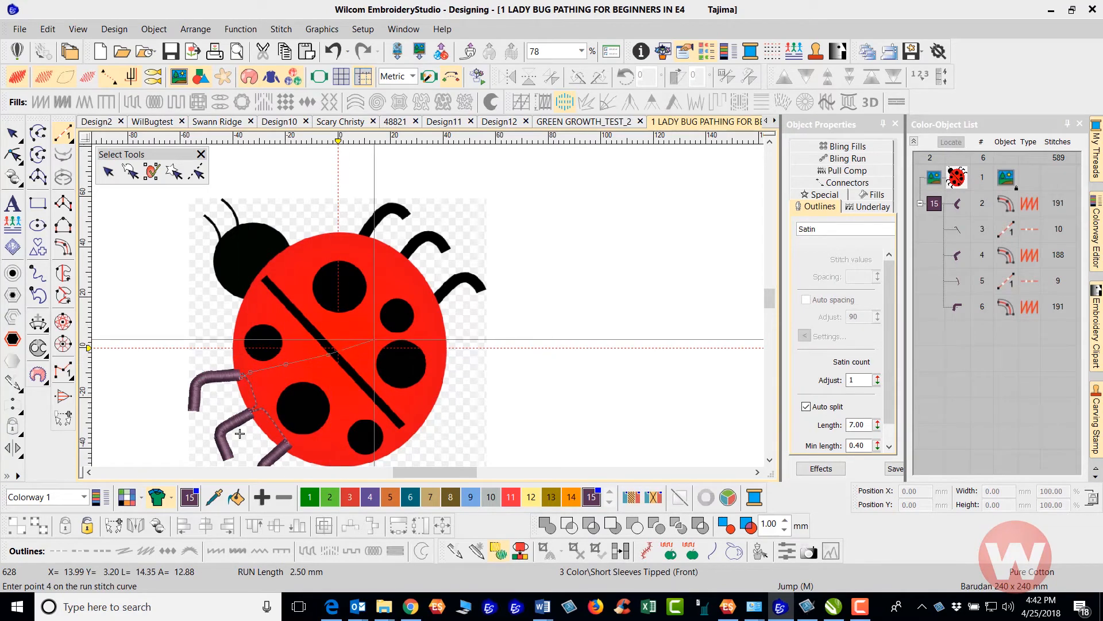
left_click(404, 332)
left_click(422, 318)
left_click(432, 305)
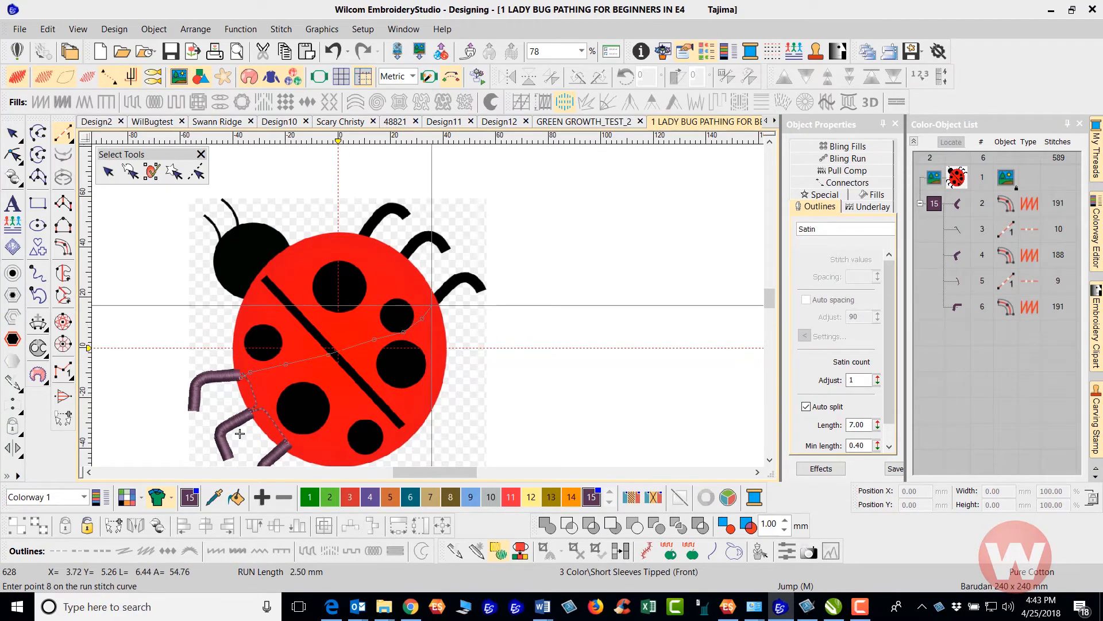
key("Return")
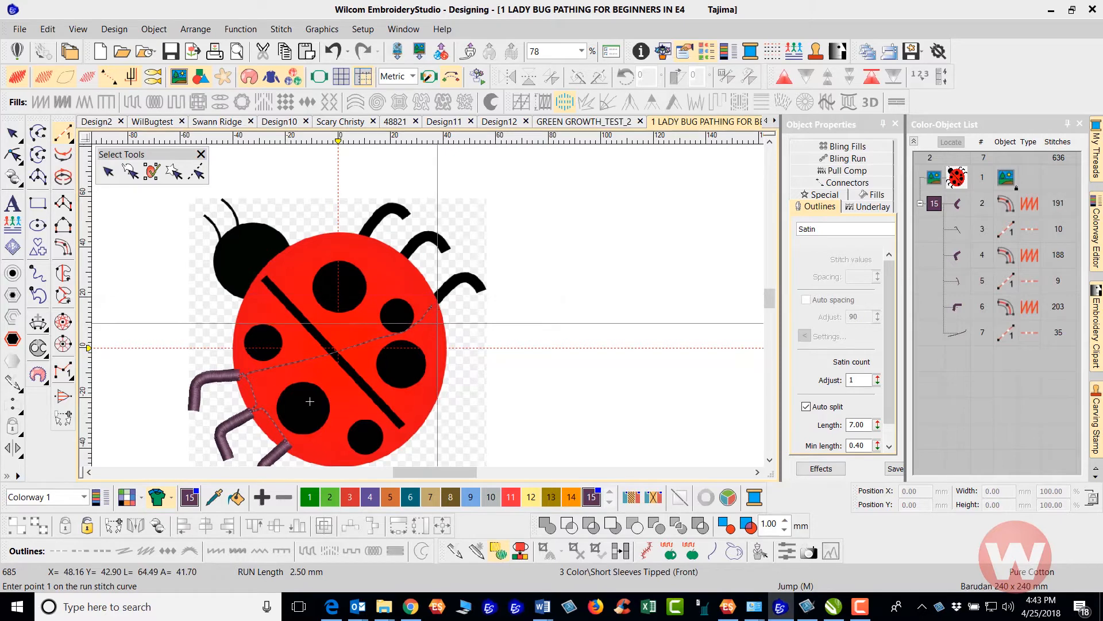
scroll(313, 397, "down", 1)
scroll(334, 339, "up", 1)
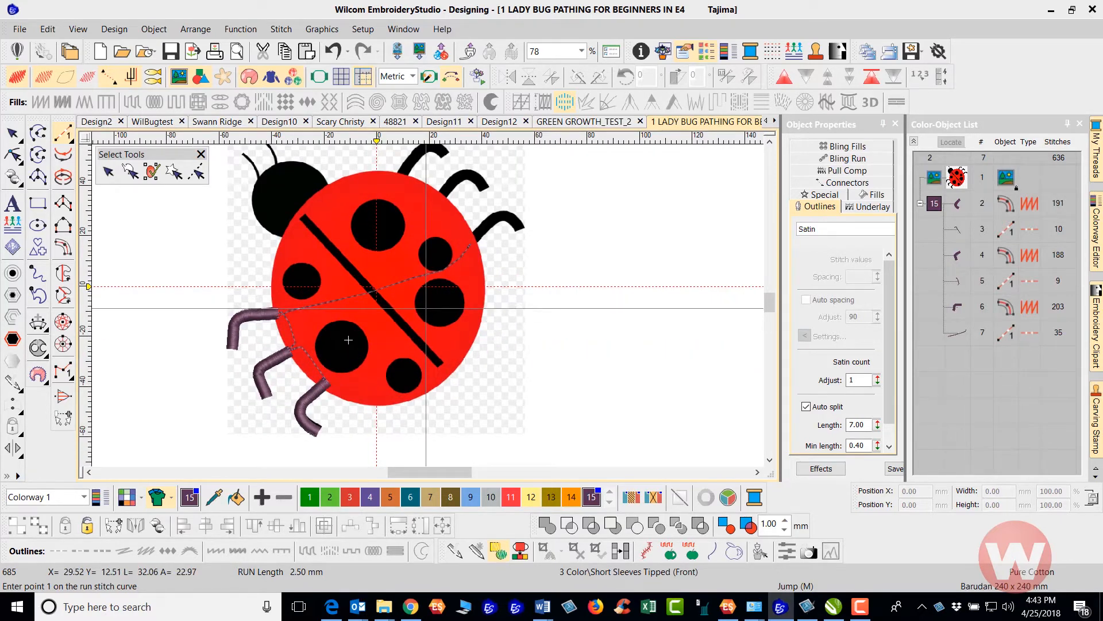
key("Escape")
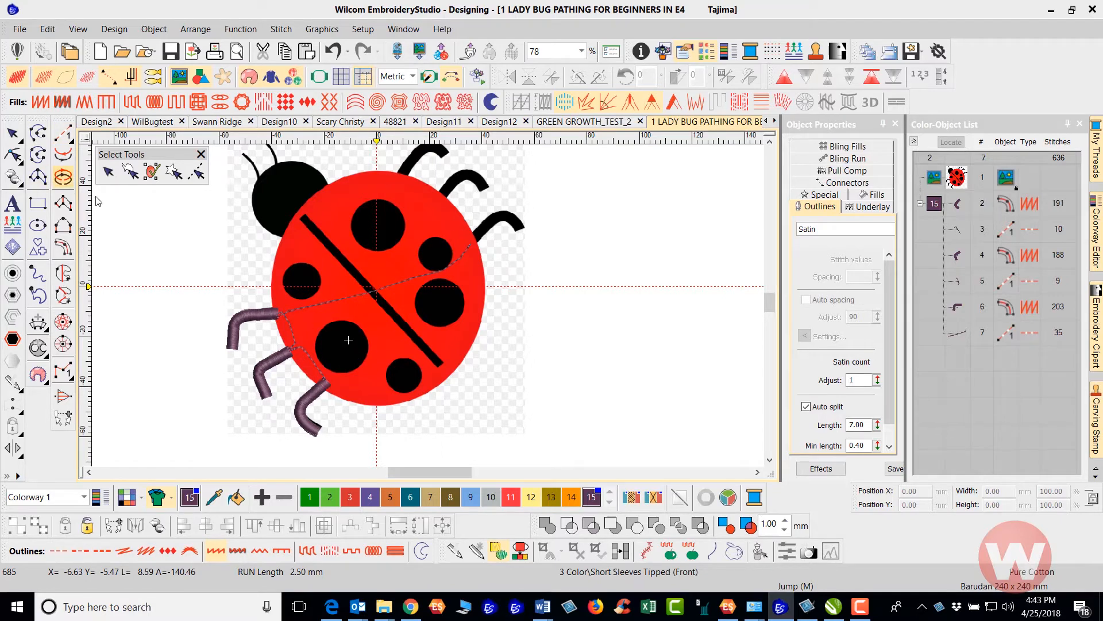
- Select the three lower-left legs together with their two short connecting run stitches and group them
left_click(13, 135)
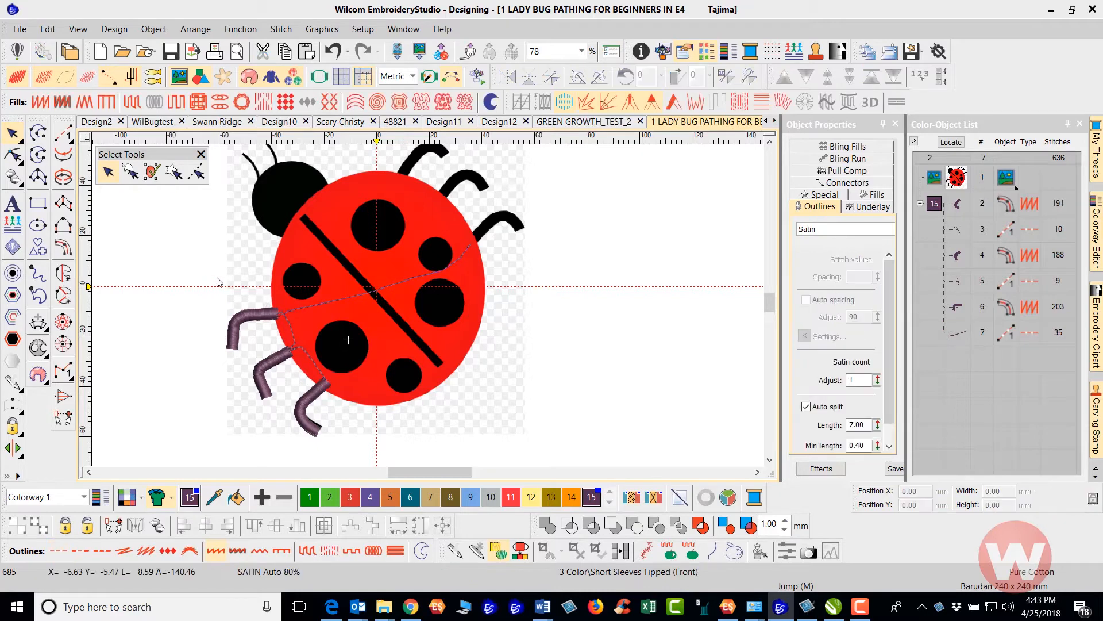
left_click_drag(165, 258, 402, 404)
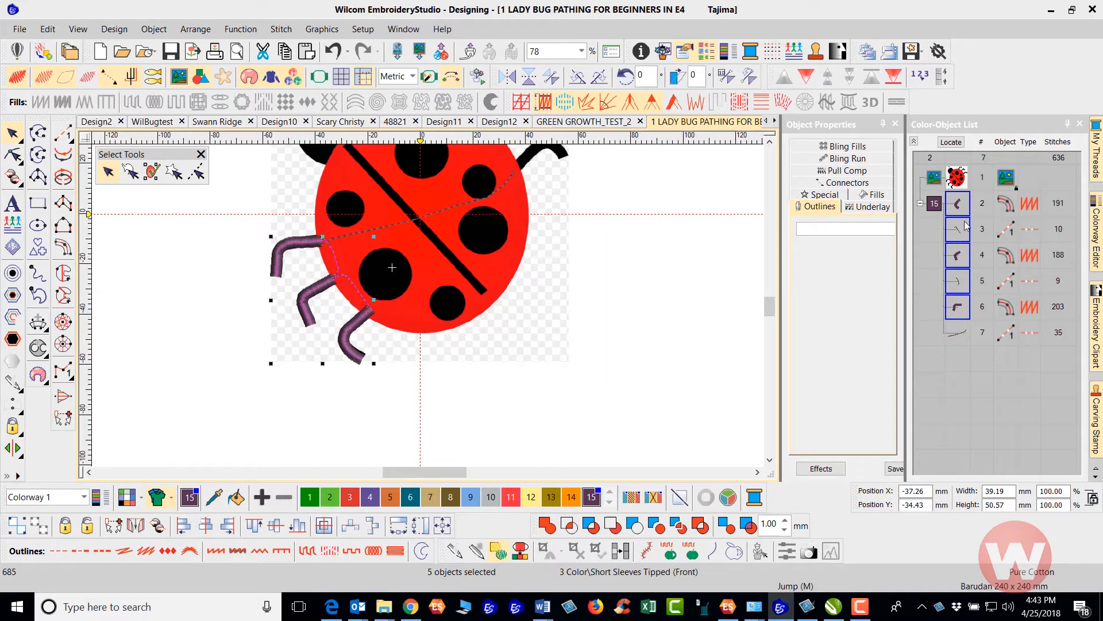
left_click(770, 143)
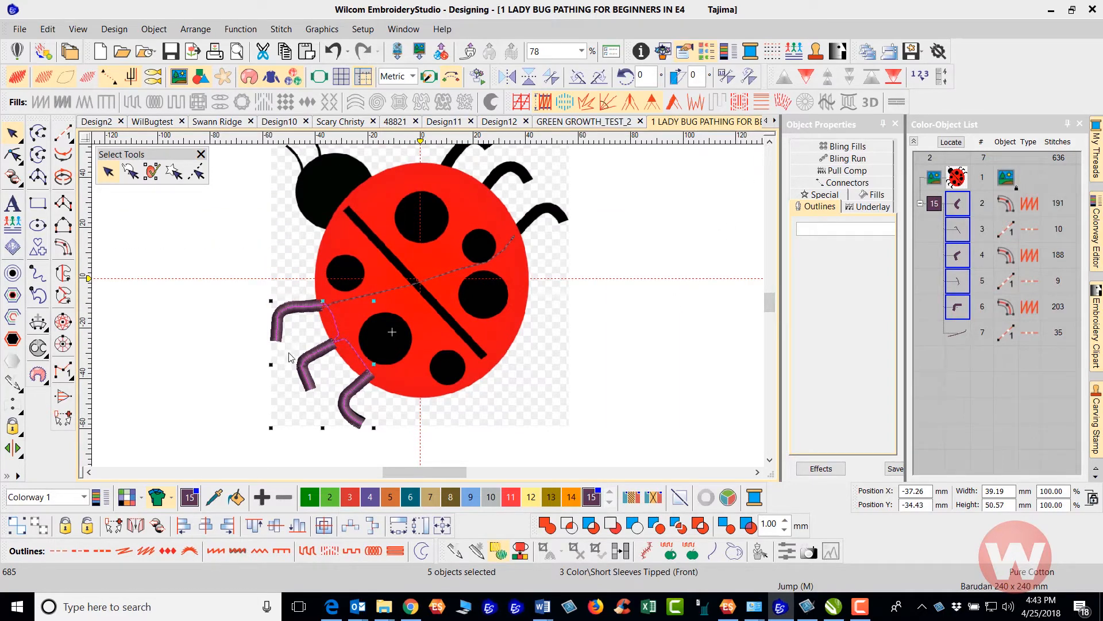
right_click(964, 221)
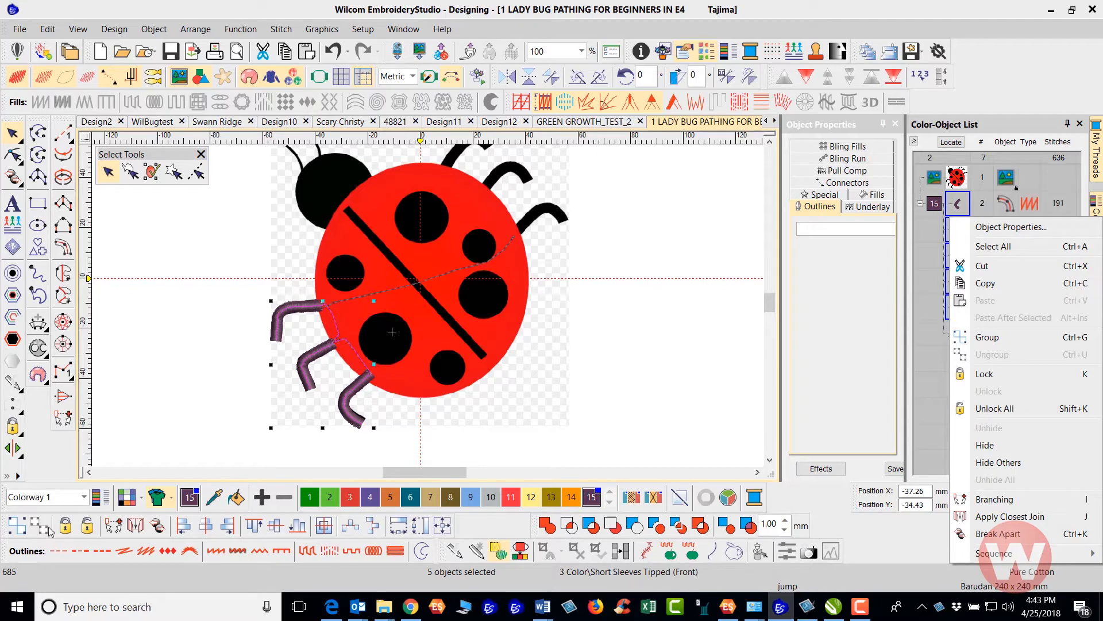
left_click(23, 528)
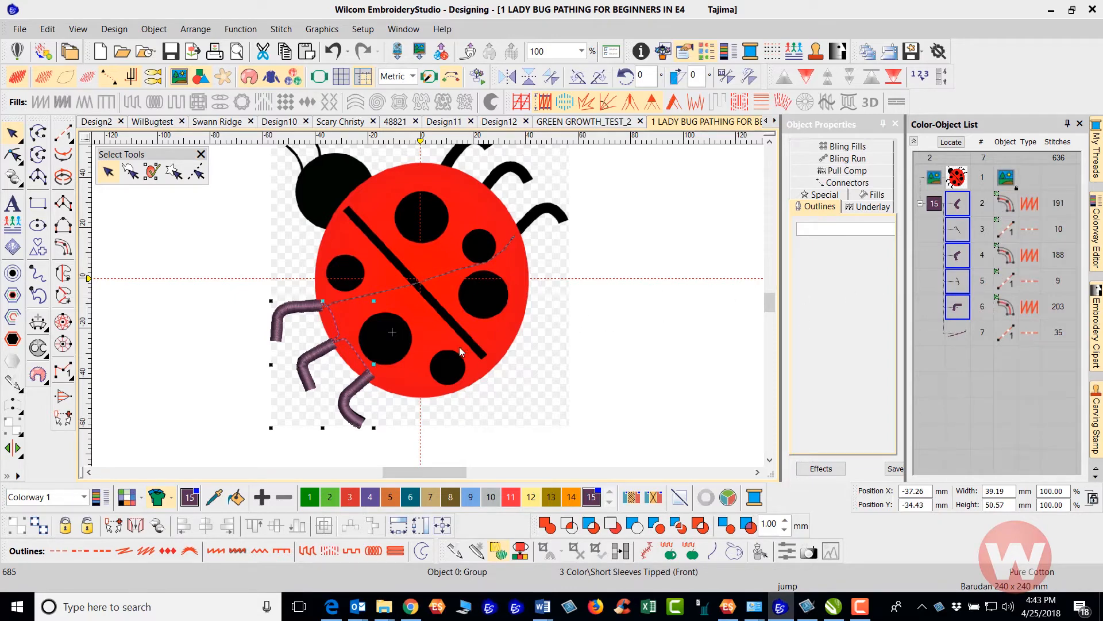
- Create a horizontally mirrored copy of the lower-left leg group and place it near the upper-right legs
key("ctrl+v")
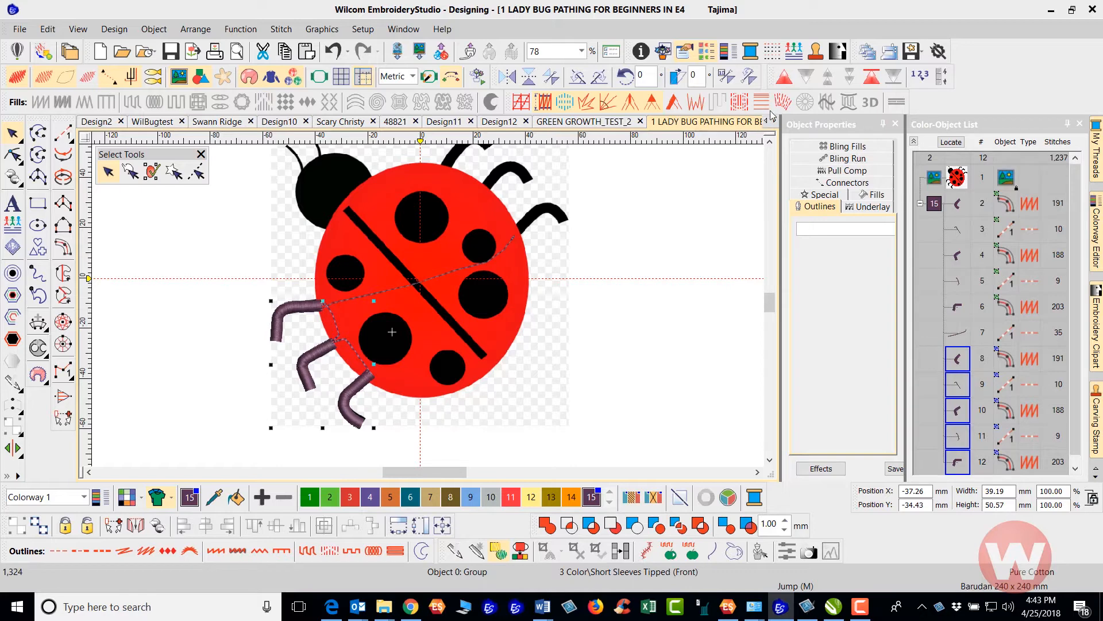
left_click(503, 79)
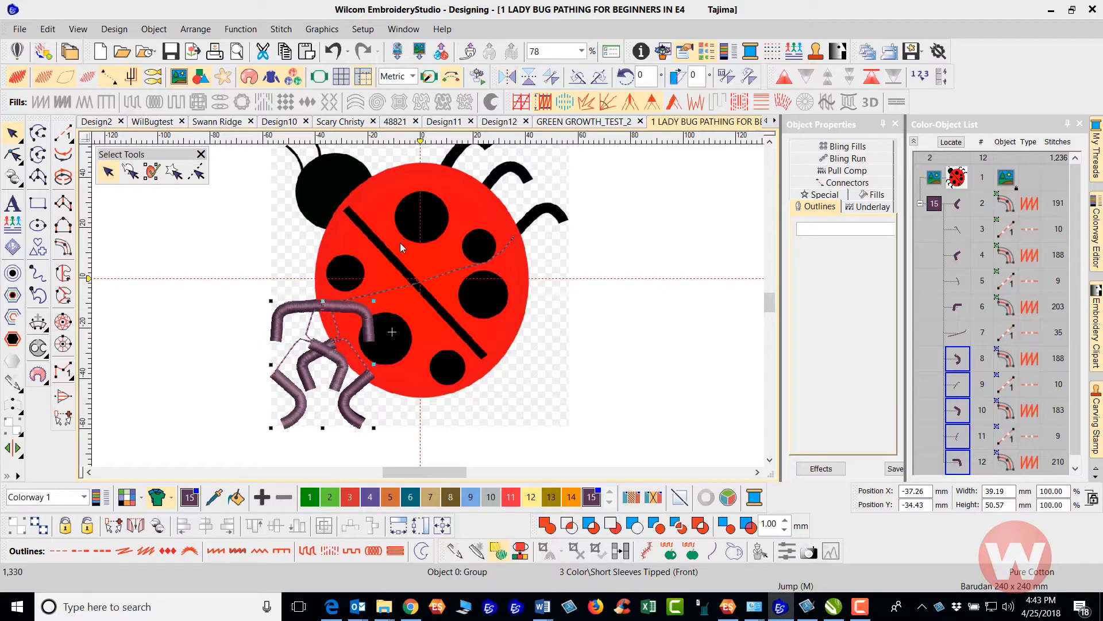
left_click_drag(368, 312, 485, 220)
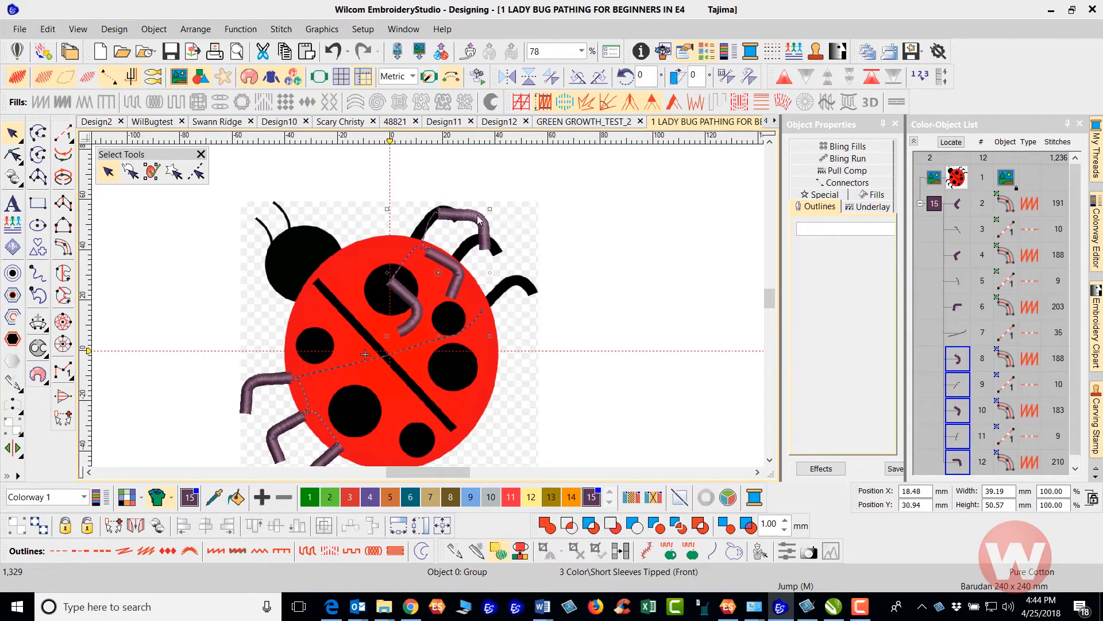
- Rotate and shift the mirrored leg group to line up with the three upper-right legs of the artwork
left_click_drag(490, 210, 383, 225)
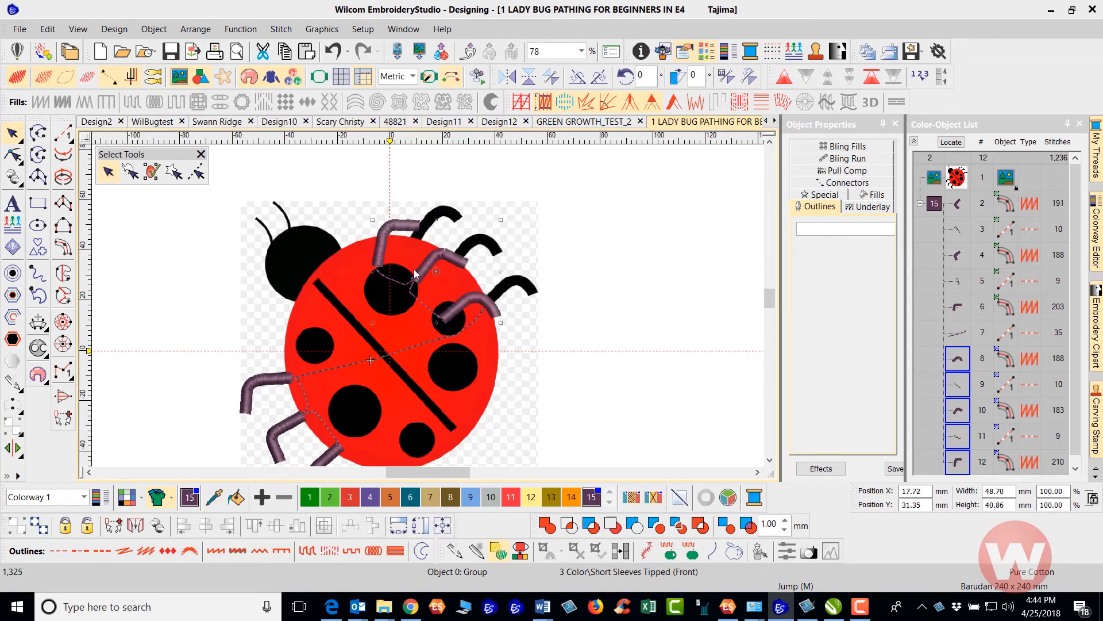
left_click_drag(421, 280, 464, 263)
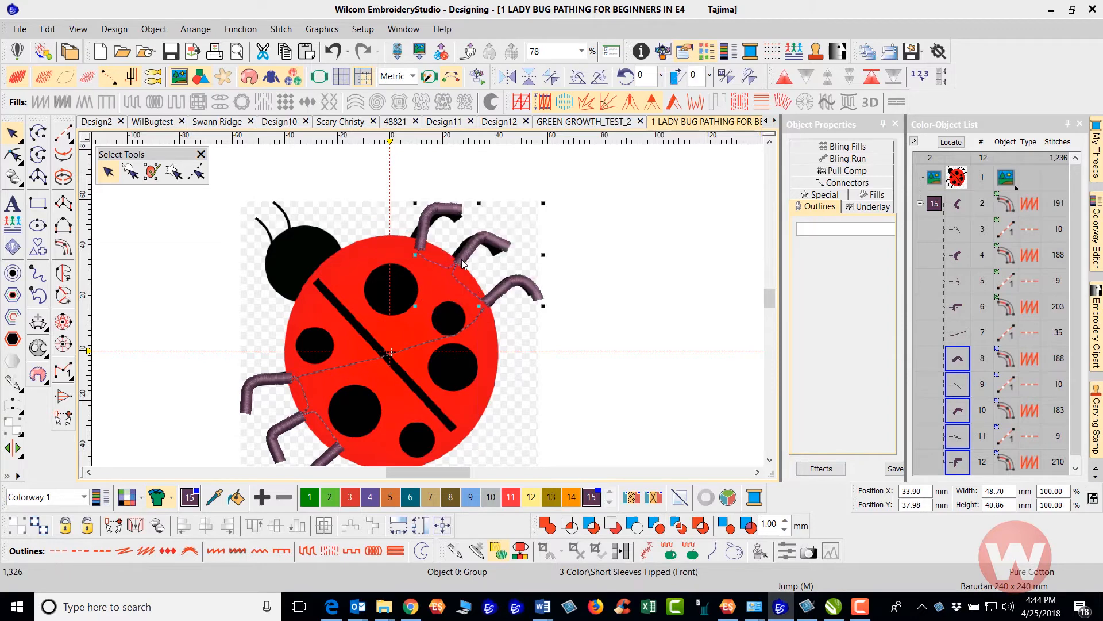
left_click(496, 247)
left_click_drag(542, 204, 515, 257)
left_click_drag(451, 204, 444, 208)
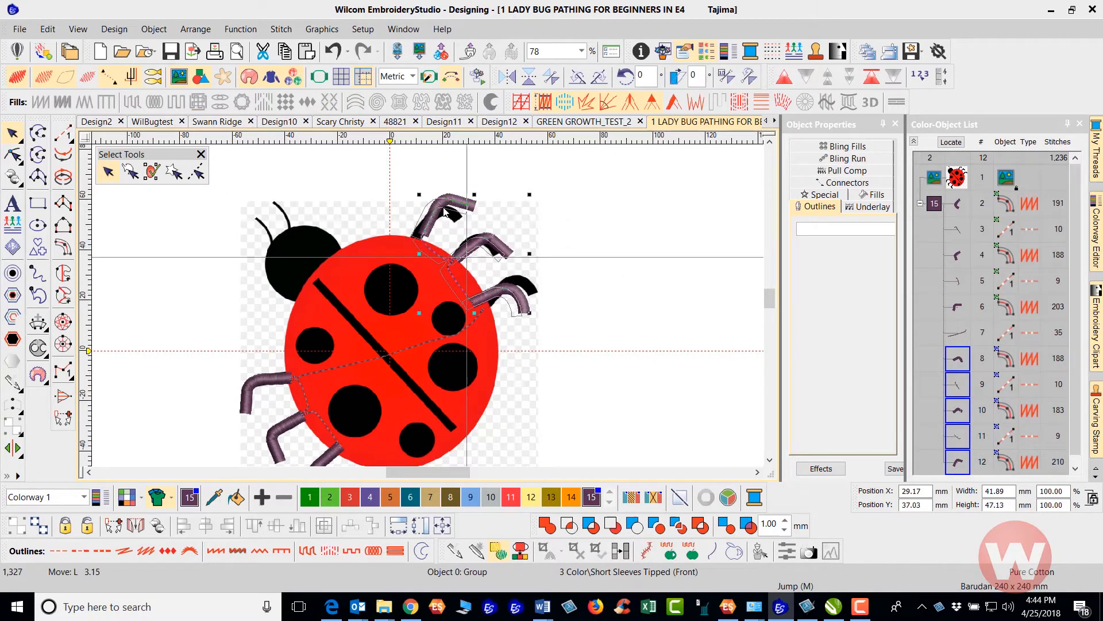
left_click(504, 303)
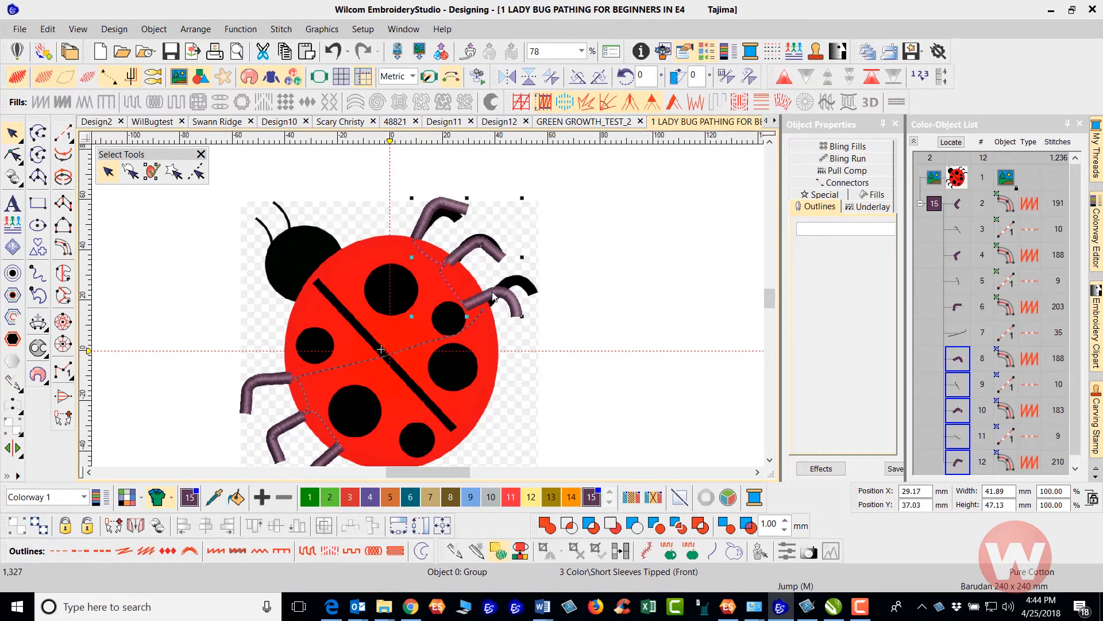
- Ungroup the mirrored legs and move the lowest upper-right leg over its artwork, meeting the end of the cross-body run stitch
left_click(43, 528)
left_click(564, 362)
scroll(427, 306, "up", 2)
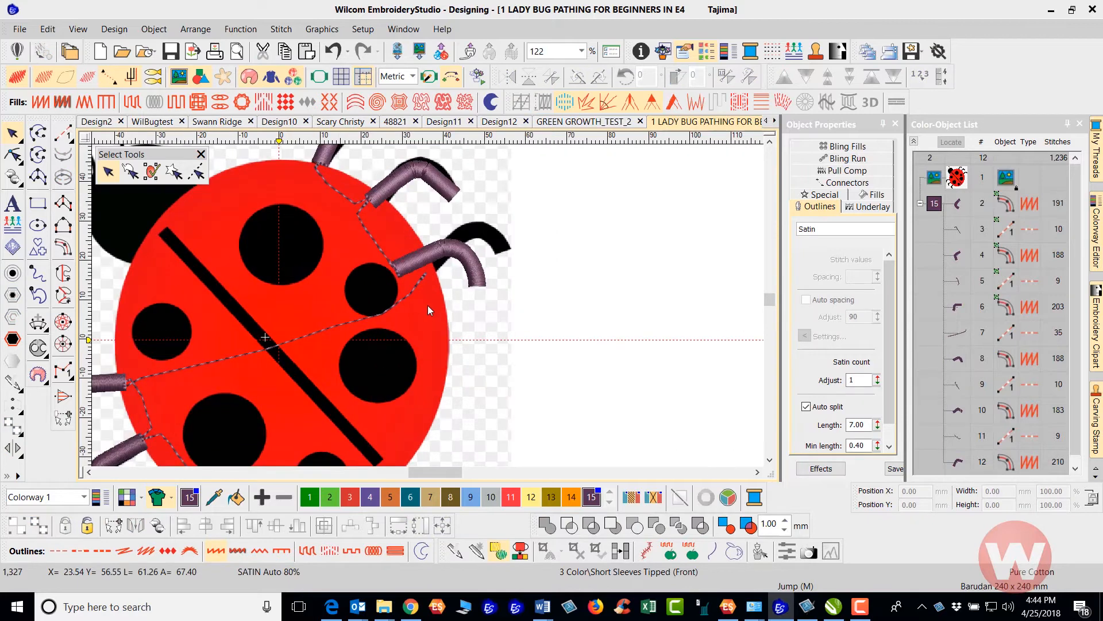
left_click(431, 260)
left_click_drag(431, 259, 490, 238)
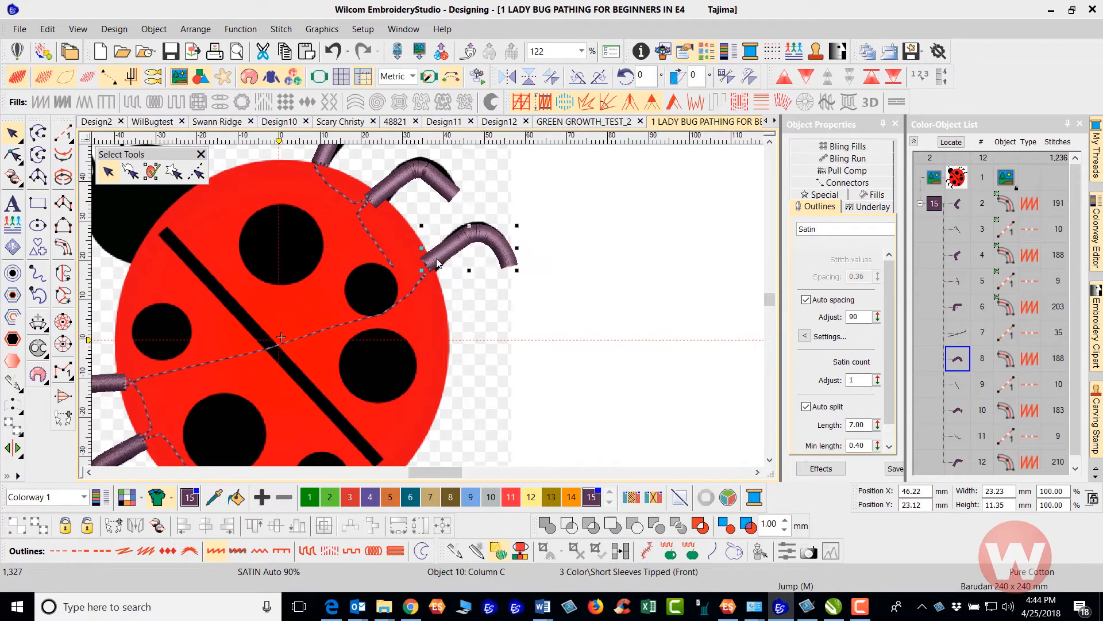
- Reshape the run stitch between the lowest and middle upper-right legs, moving its lower end point to the lowest leg's base
left_click(392, 265)
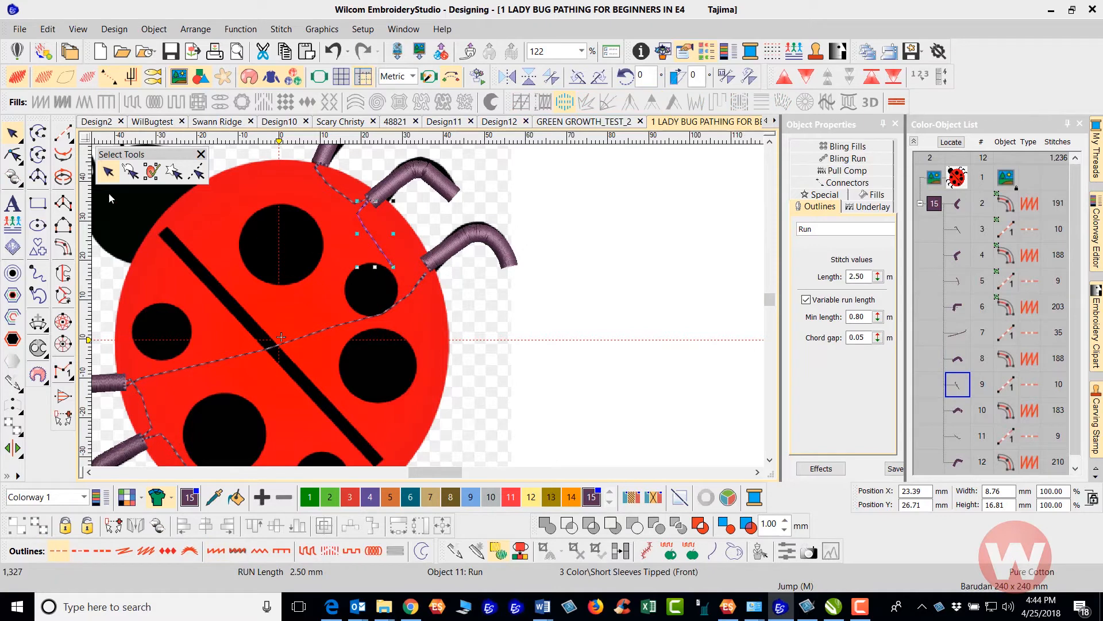
left_click(63, 134)
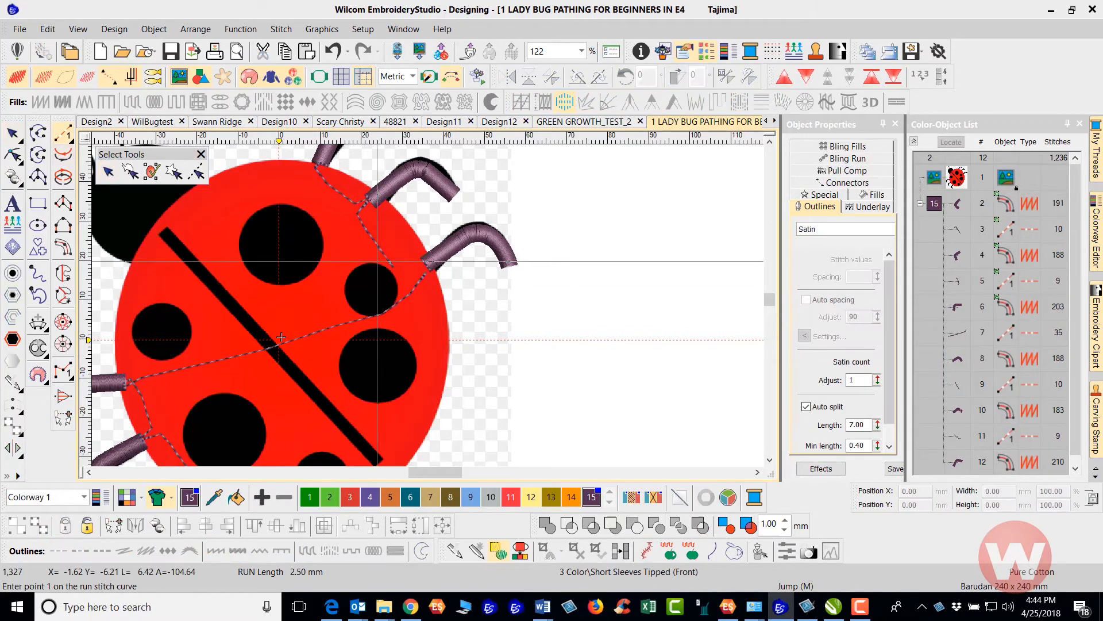
key("Escape")
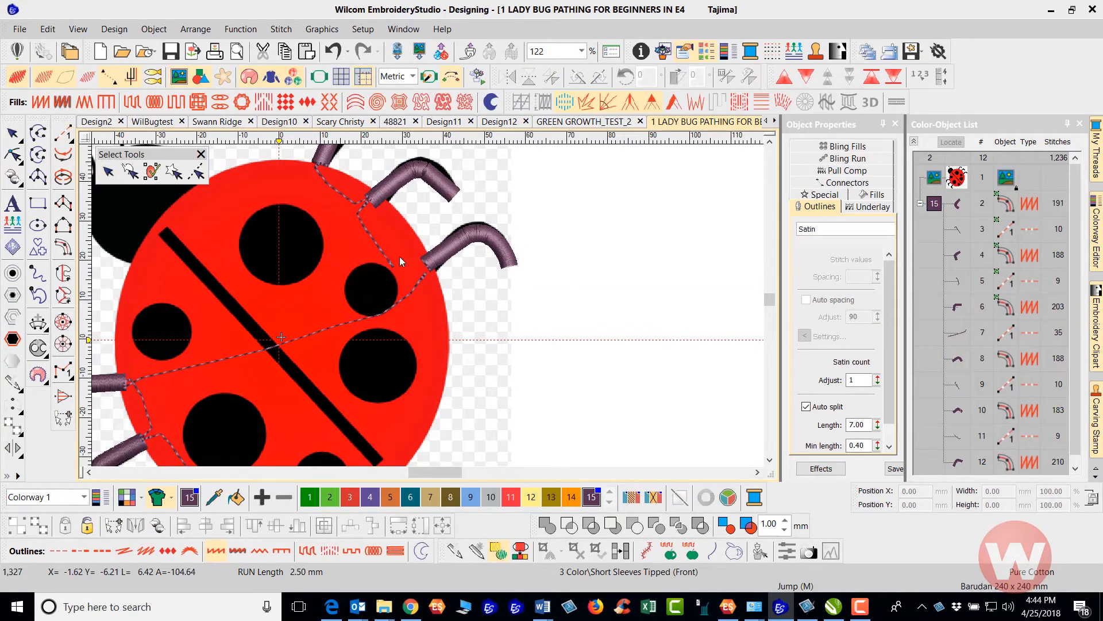
left_click(382, 262)
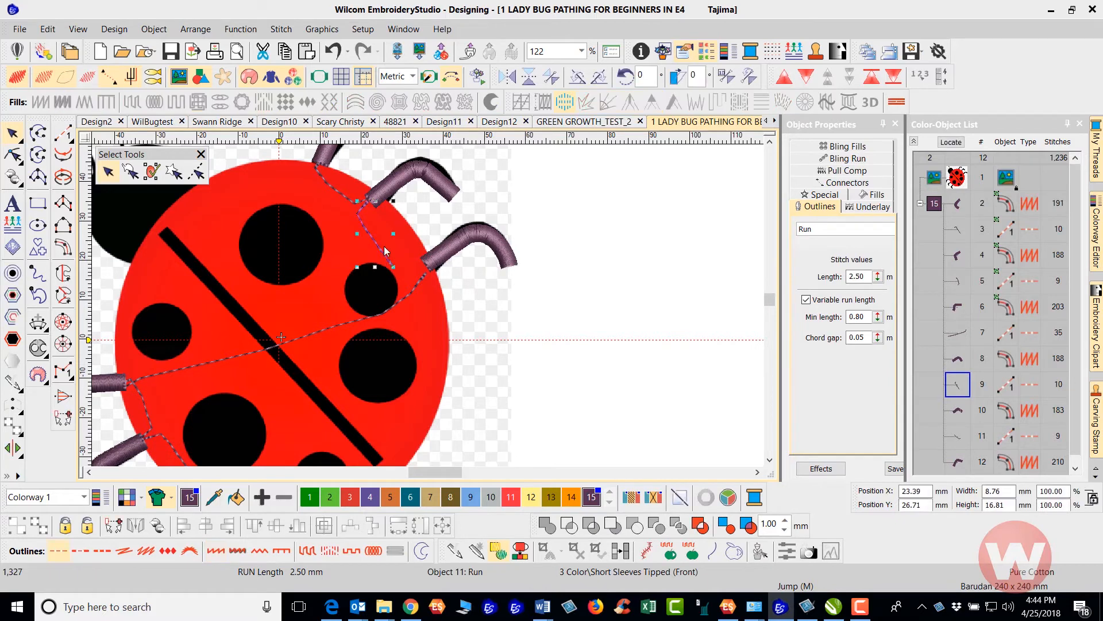
key("h")
mouse_move(388, 269)
left_mouse_down()
mouse_move(402, 235)
mouse_move(426, 258)
left_mouse_up()
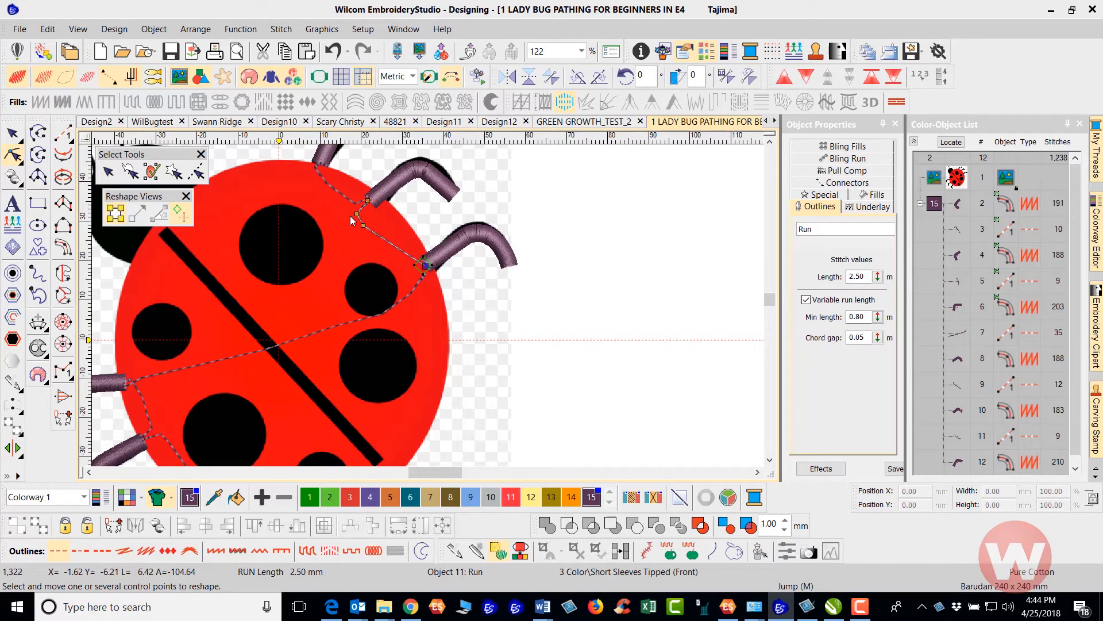
left_click(13, 134)
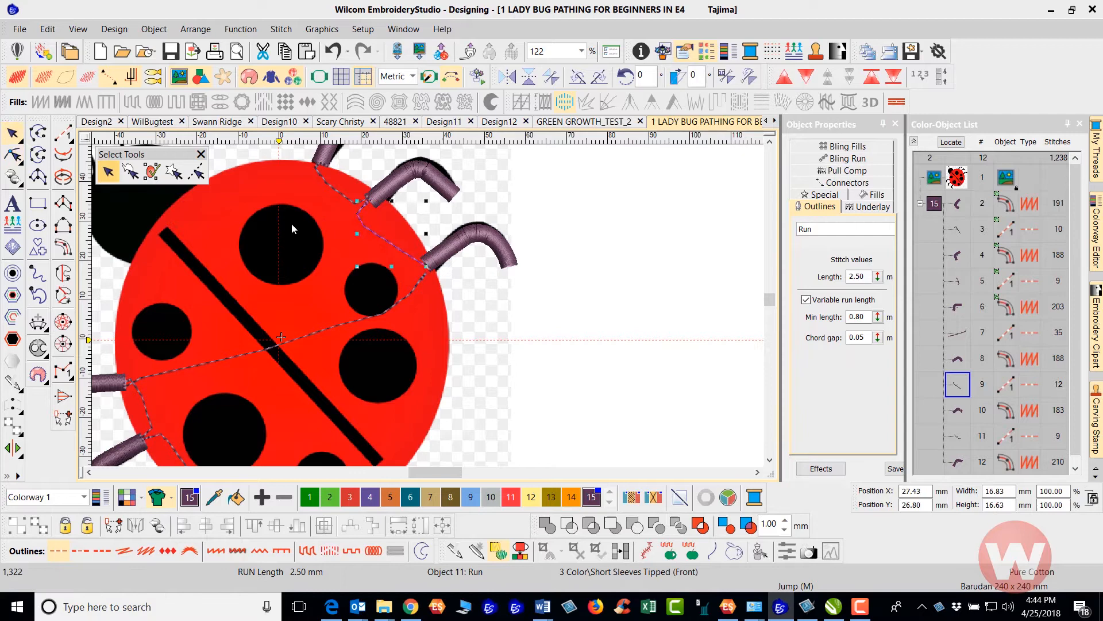
- Rotate and move the middle upper-right leg to follow its artwork, hiding the stitch view while aligning it
left_click(408, 203)
scroll(408, 203, "up", 1)
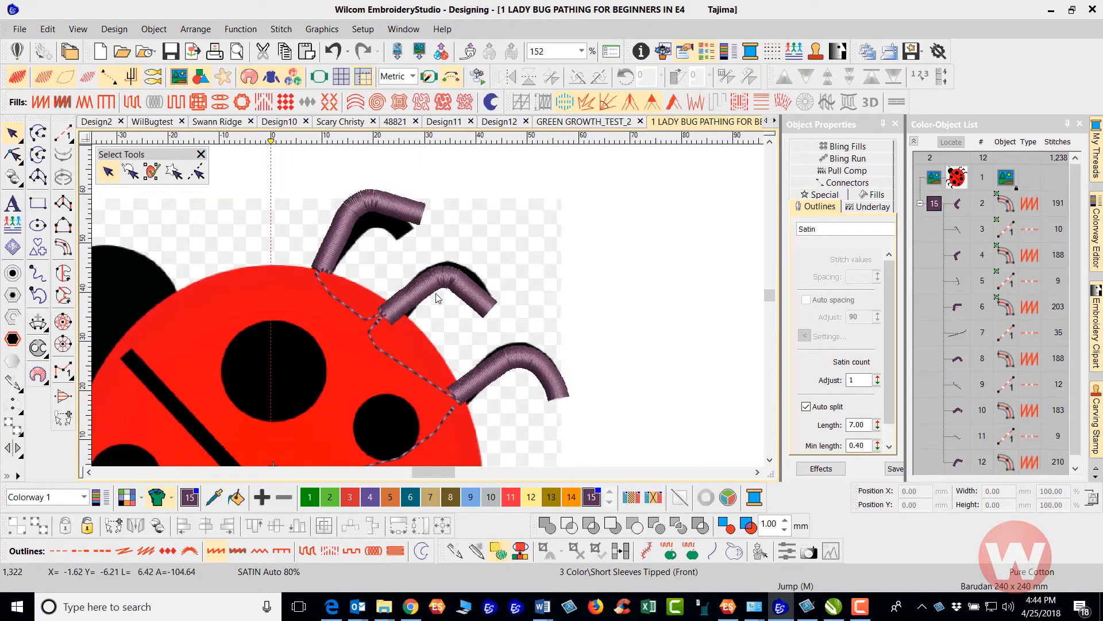
key("s")
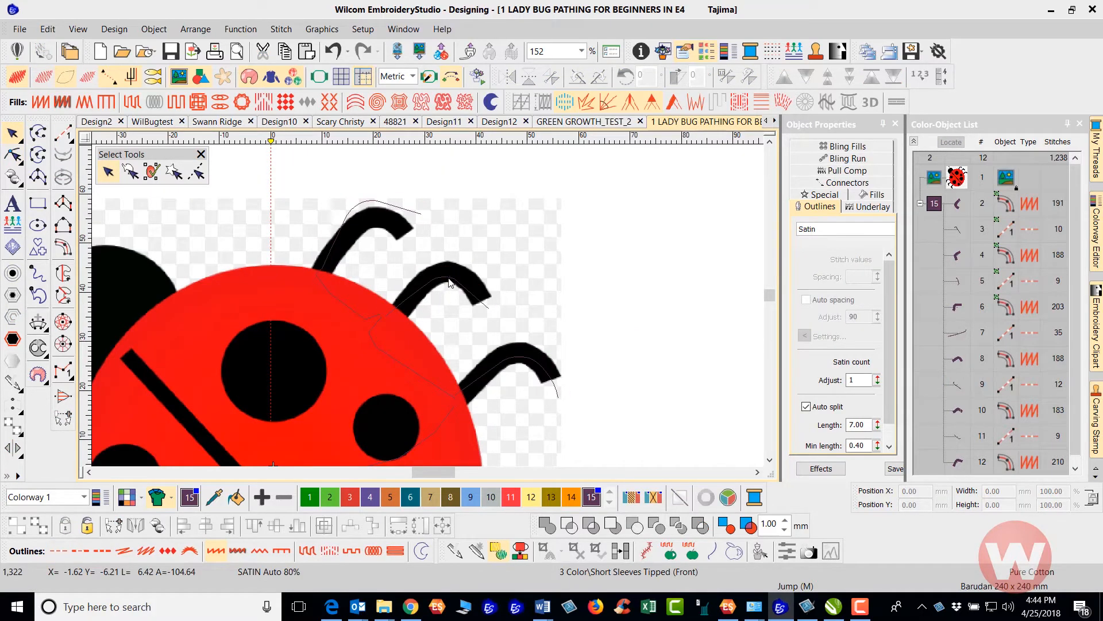
left_click(450, 282)
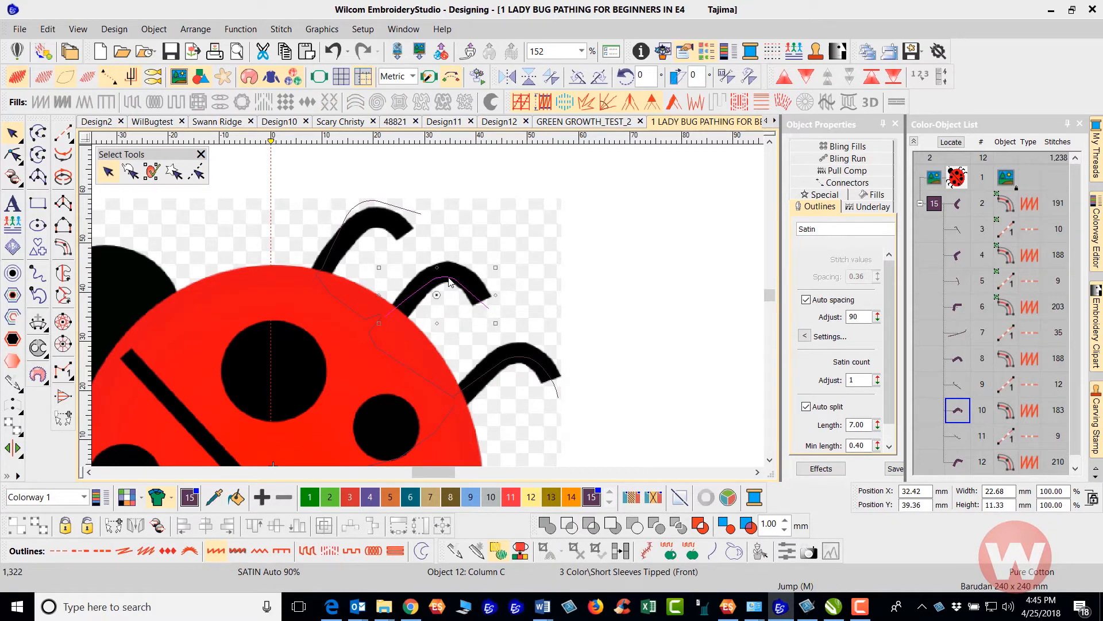
mouse_move(497, 325)
left_mouse_down()
mouse_move(503, 335)
mouse_move(500, 310)
left_mouse_up()
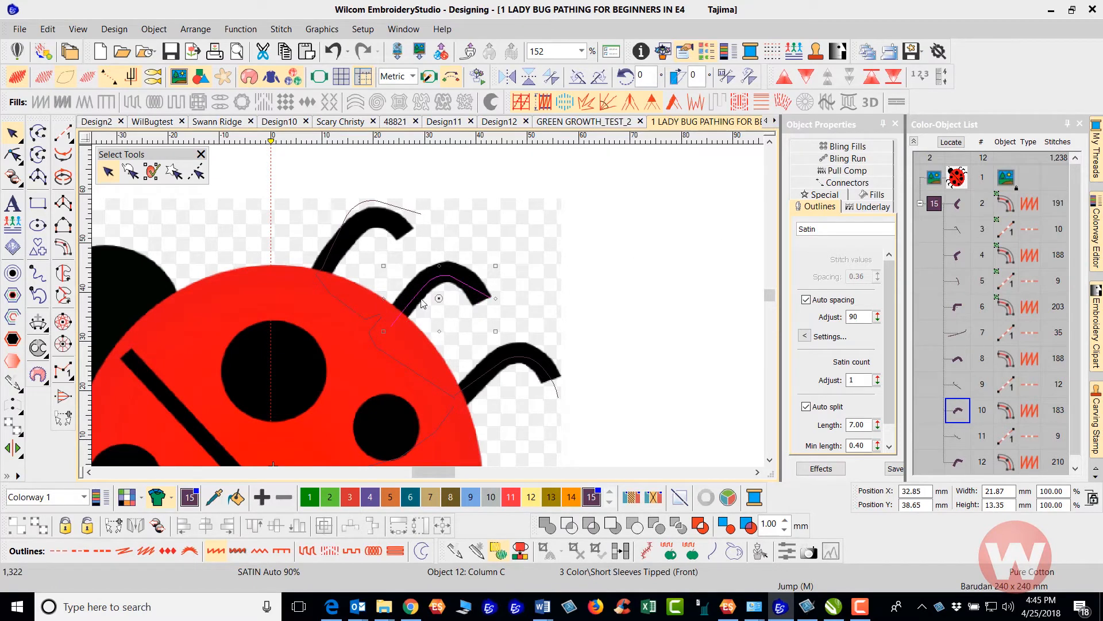
left_click(432, 281)
left_click_drag(435, 281, 431, 281)
key("s")
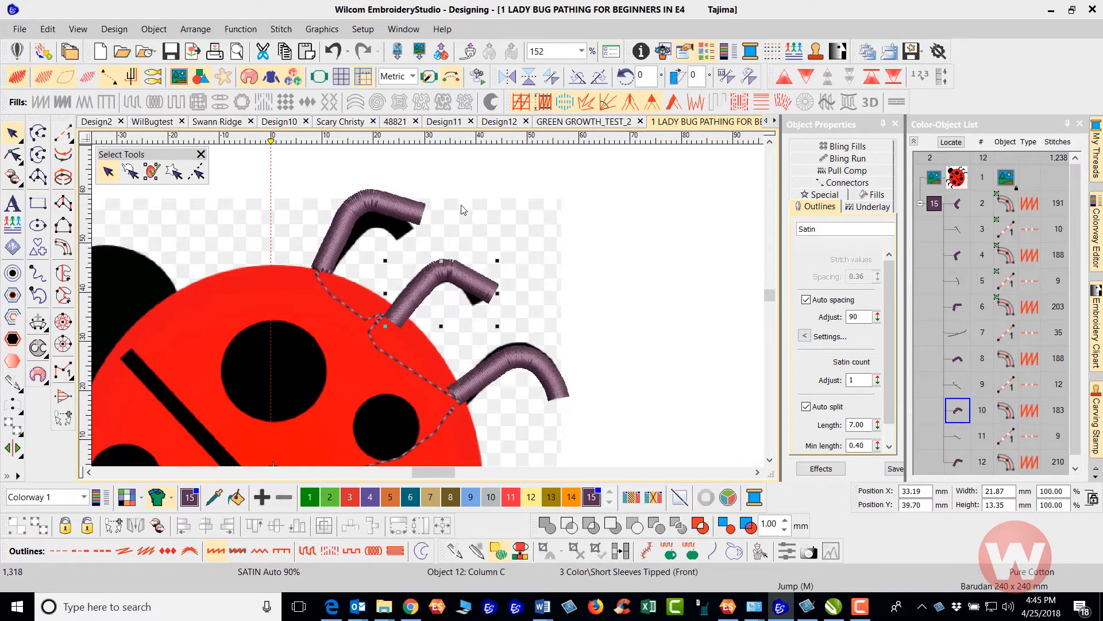
left_click(542, 208)
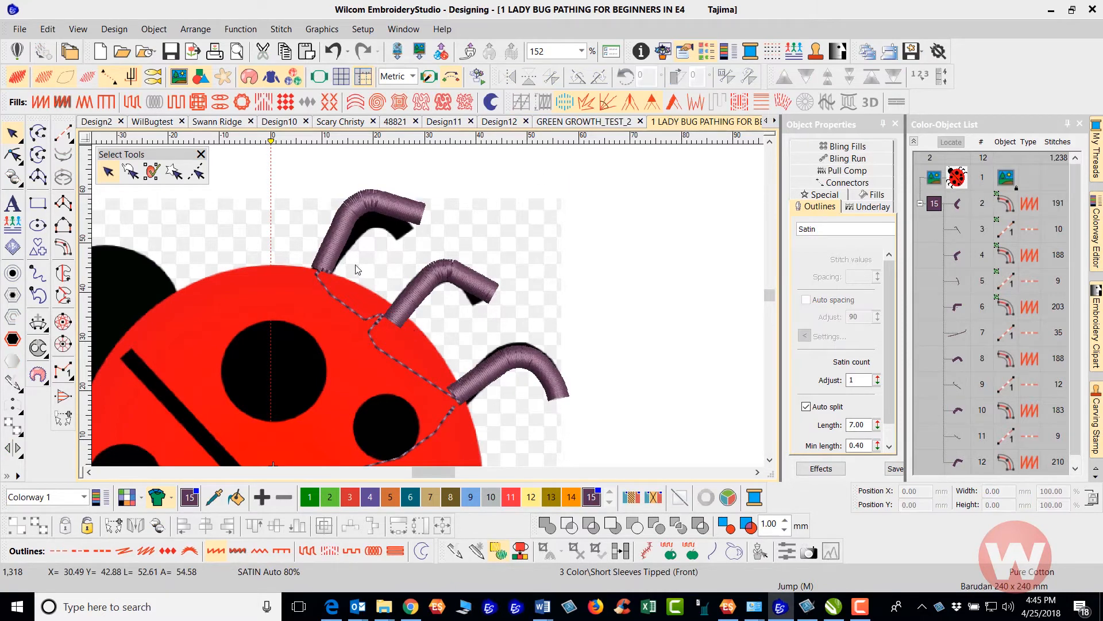
- Rotate the uppermost upper-right leg clockwise to cover its artwork
left_click(359, 233)
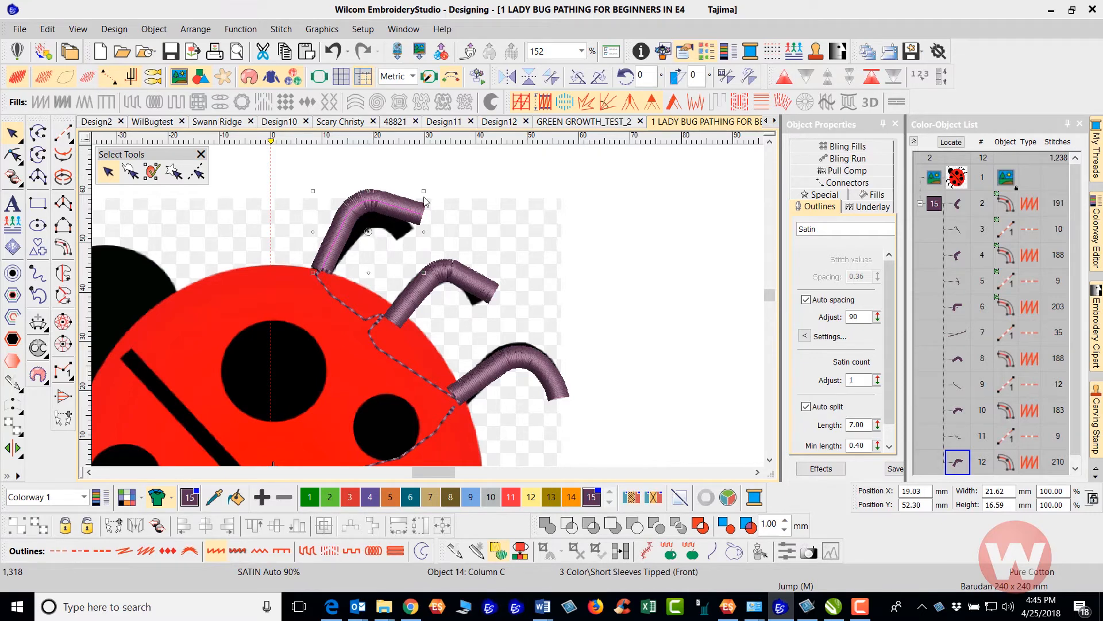
left_click_drag(426, 192, 397, 227)
left_click(280, 241)
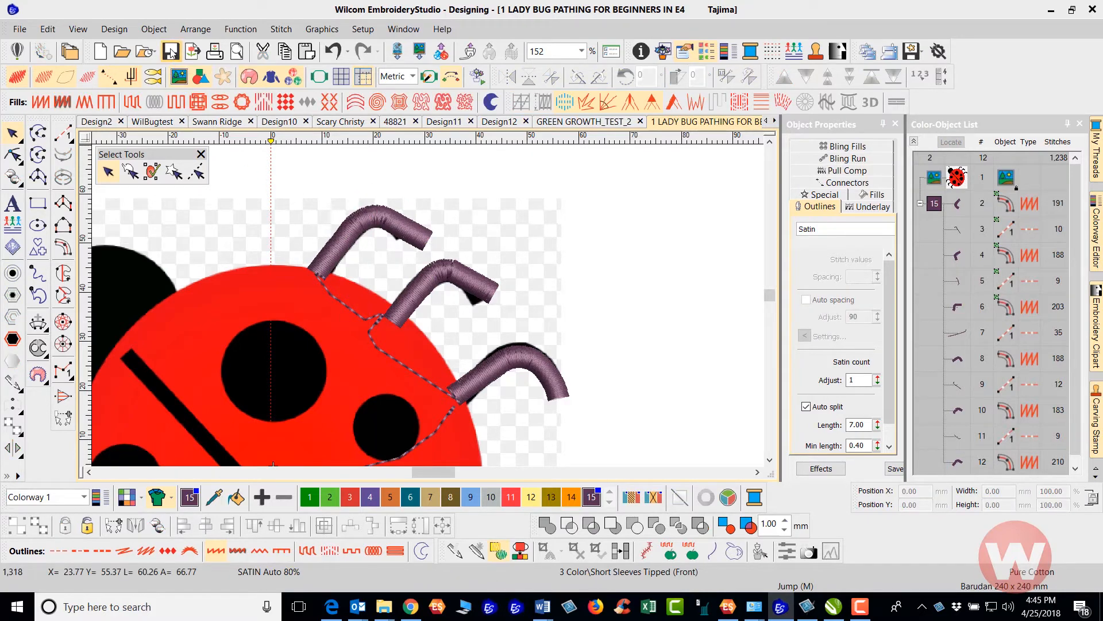
- Ungroup the lower-left legs and move the lowest one slightly outward from the body
scroll(370, 271, "down", 3)
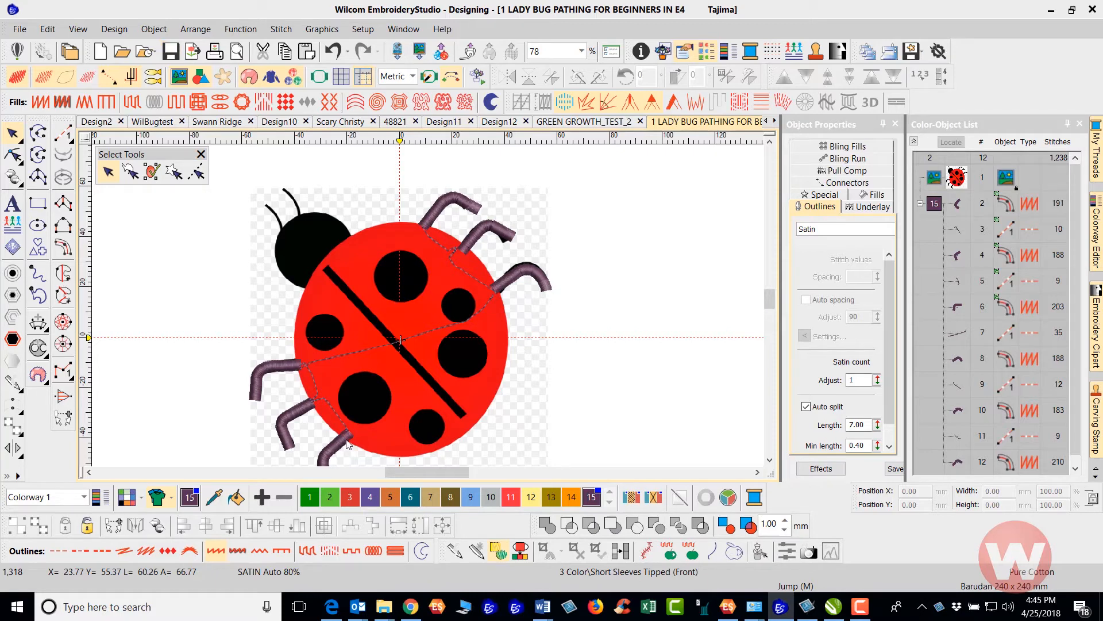
scroll(344, 434, "up", 2)
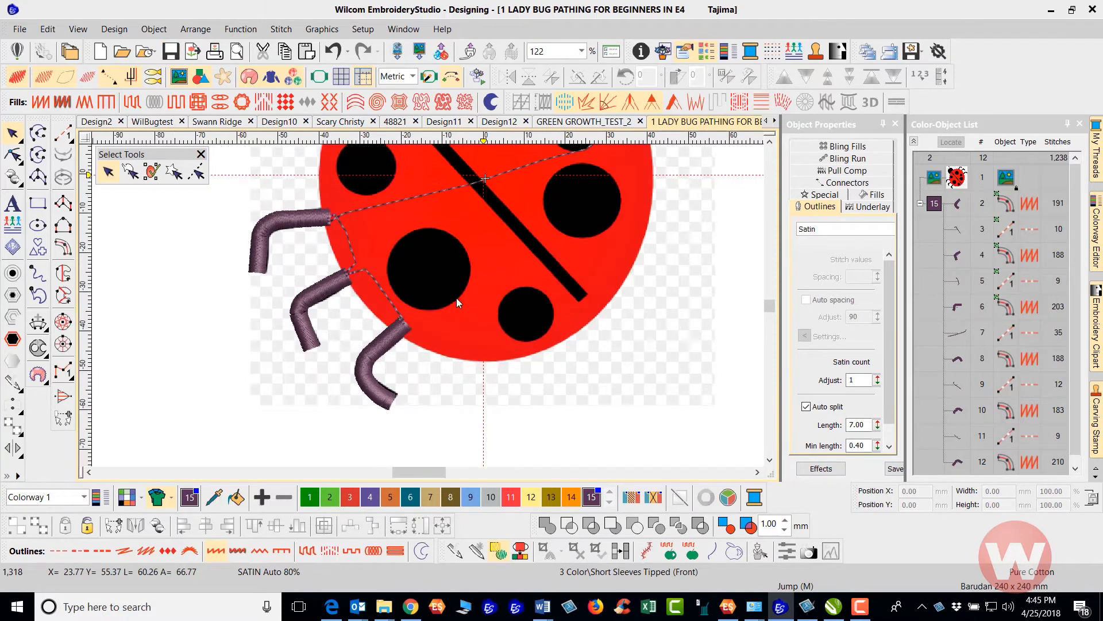
left_click(391, 345)
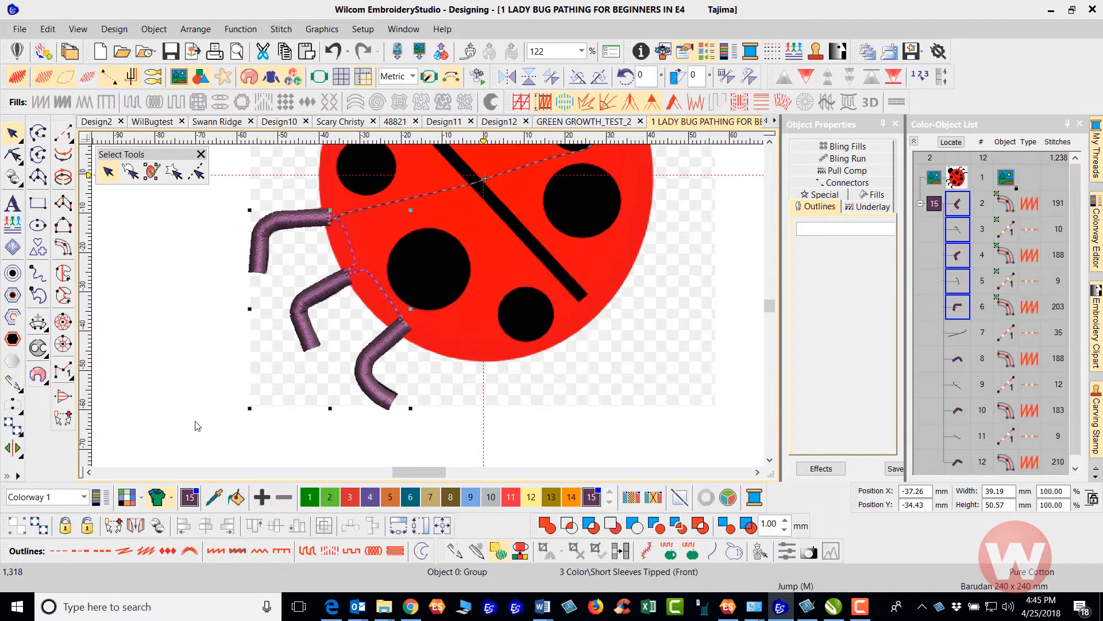
left_click(39, 524)
left_click(274, 376)
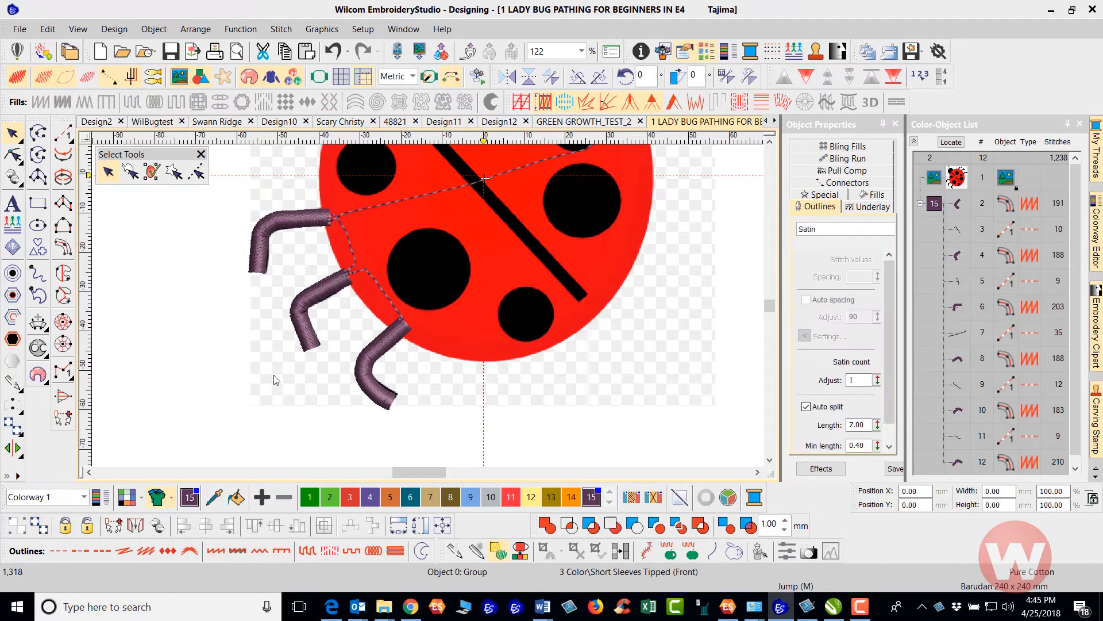
left_click(386, 351)
- Reshape the run stitch between the middle and lowest lower-left legs, moving its lower end point to the lowest leg's base
left_click(395, 306)
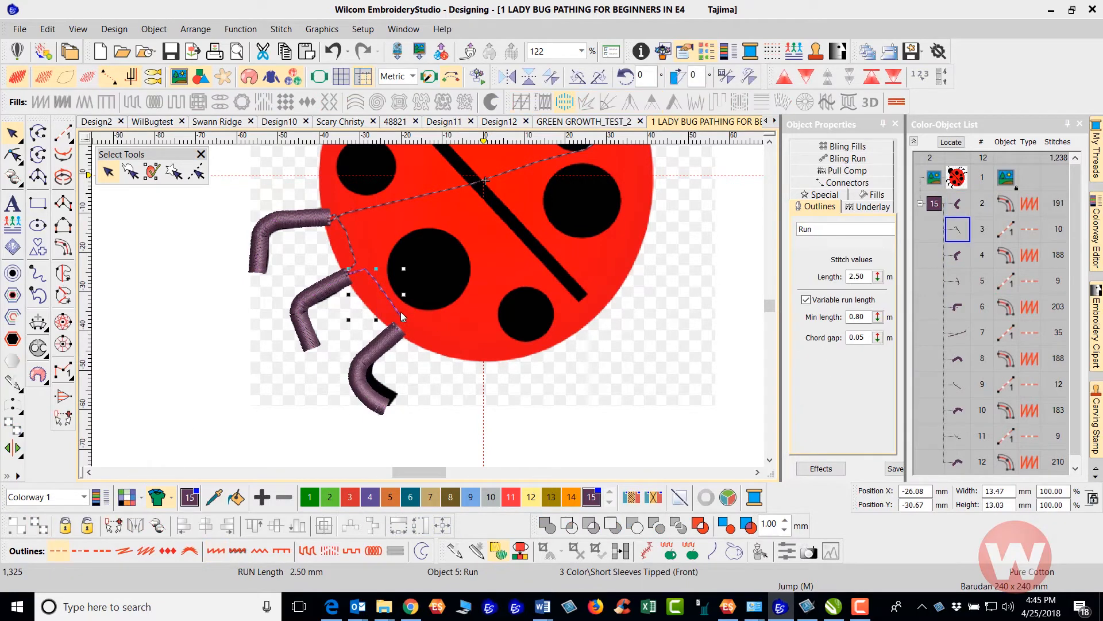
left_click(13, 154)
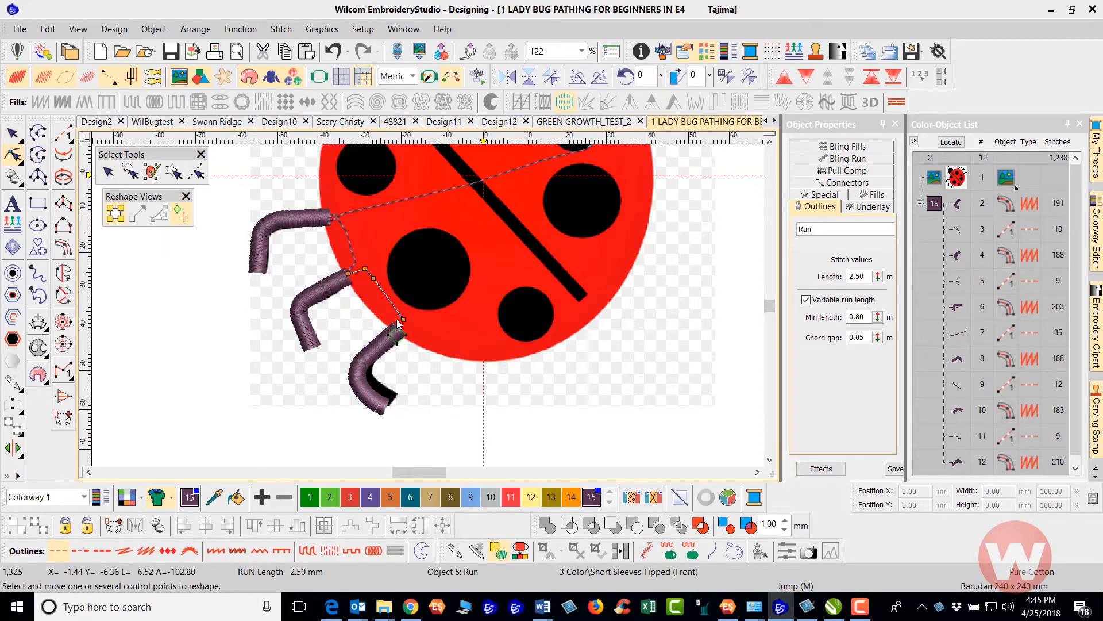
left_click(393, 305)
left_click_drag(403, 321, 402, 329)
left_click(11, 135)
key("0")
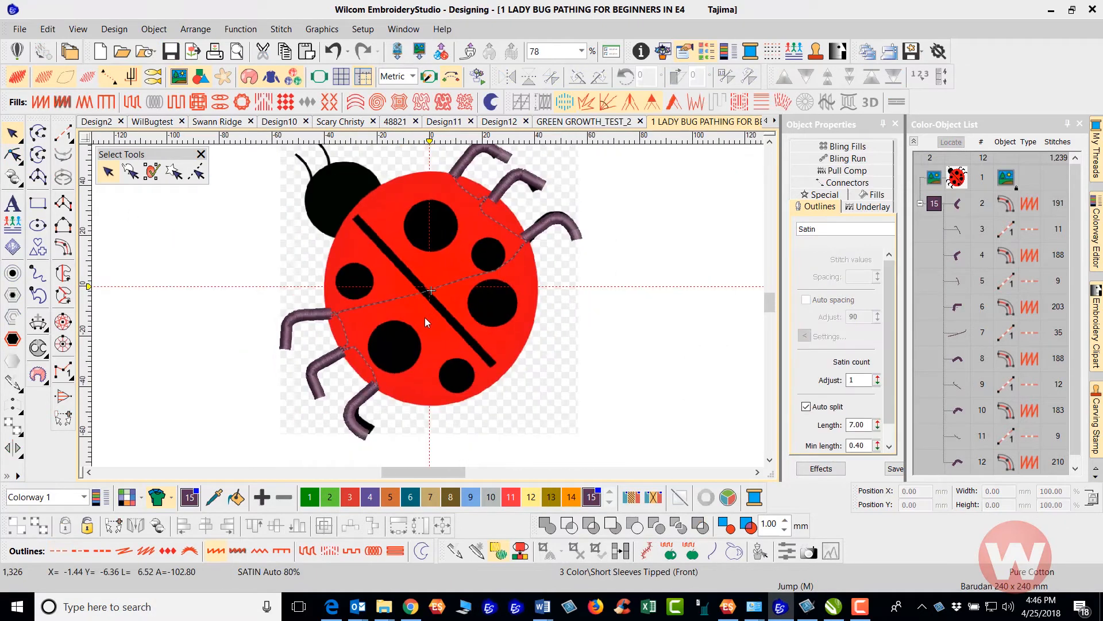
- Start a run stitch at the base of the uppermost upper-right leg and path it under the body's edge into the head
scroll(425, 317, "up", 1)
scroll(417, 262, "down", 1)
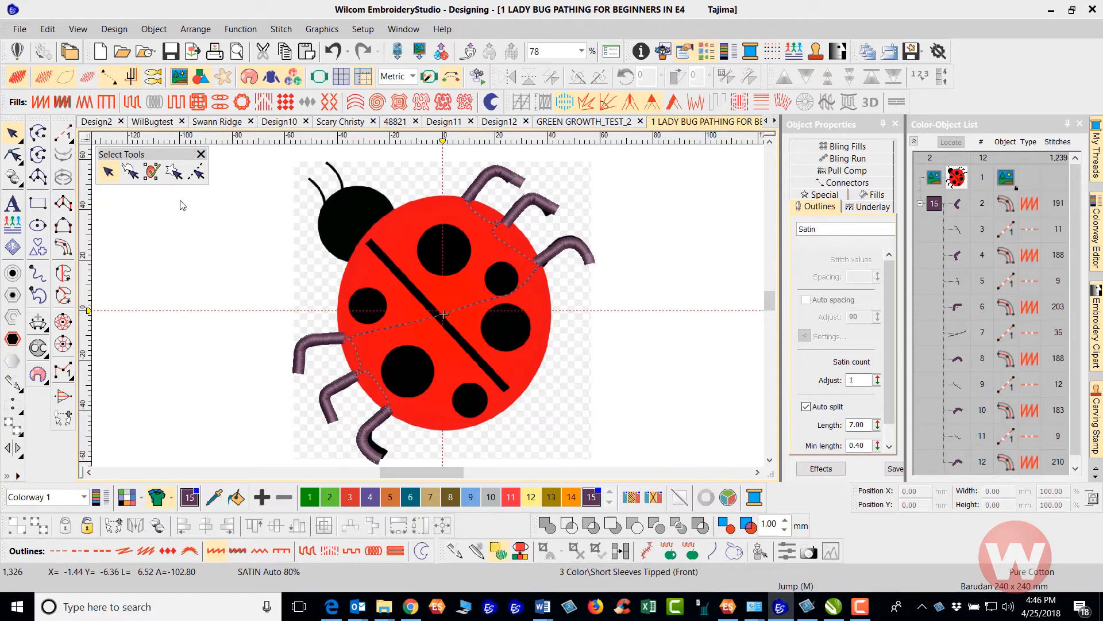
left_click(66, 135)
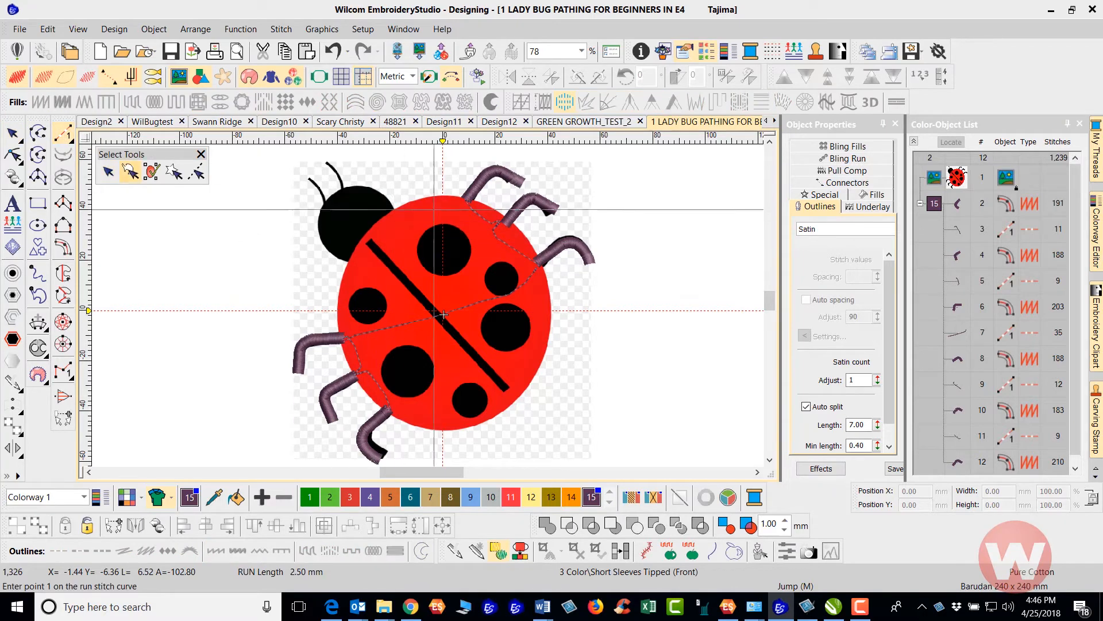
left_click(465, 201)
left_click(439, 219)
left_click(411, 226)
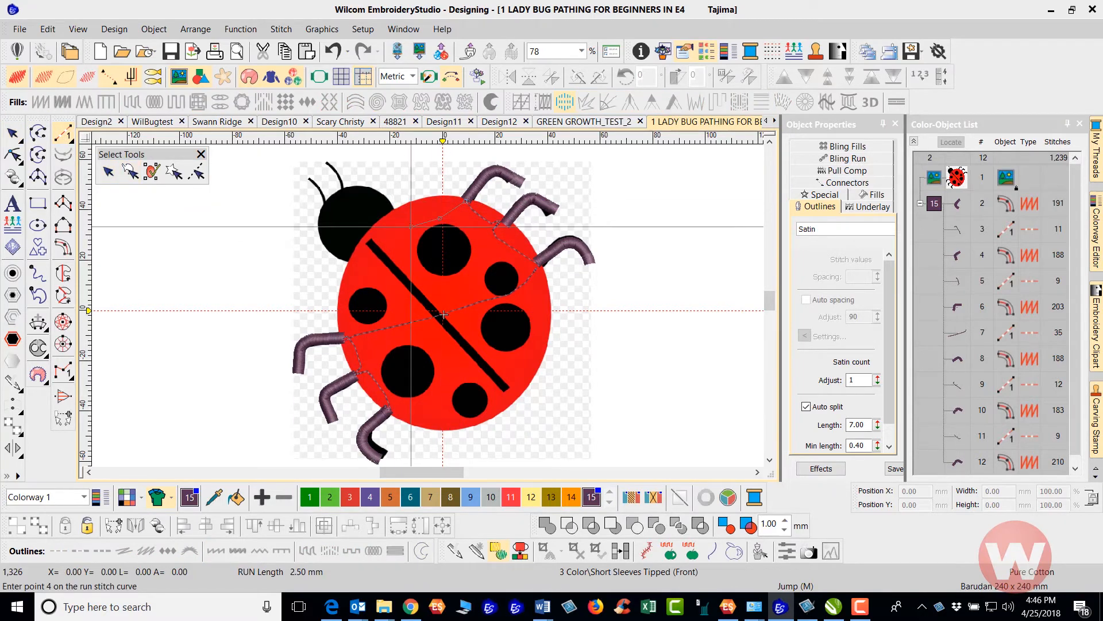
left_click(371, 227)
left_click(359, 221)
left_click(343, 211)
- Continue the run stitch up the right antenna to its tip and back down to its base
scroll(342, 207, "up", 2)
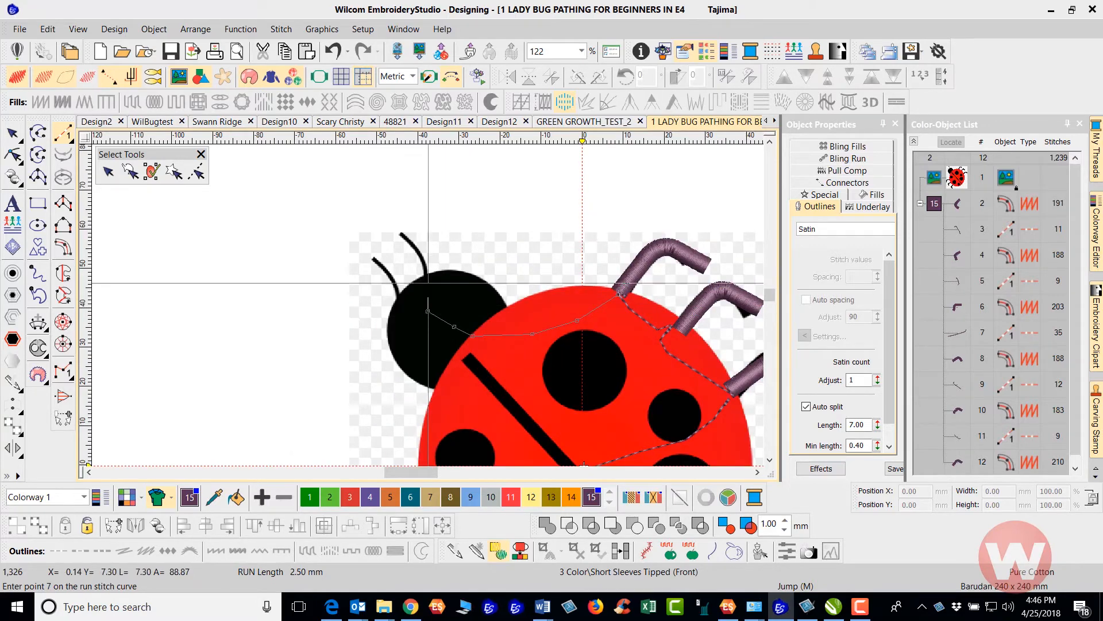
left_click(428, 287)
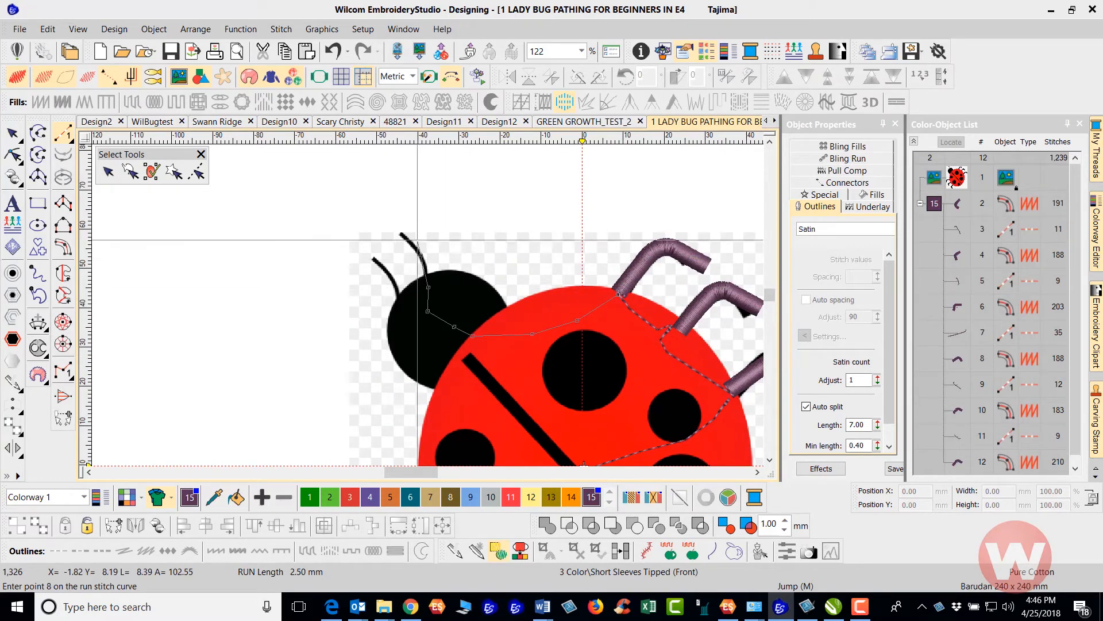
left_click(398, 231)
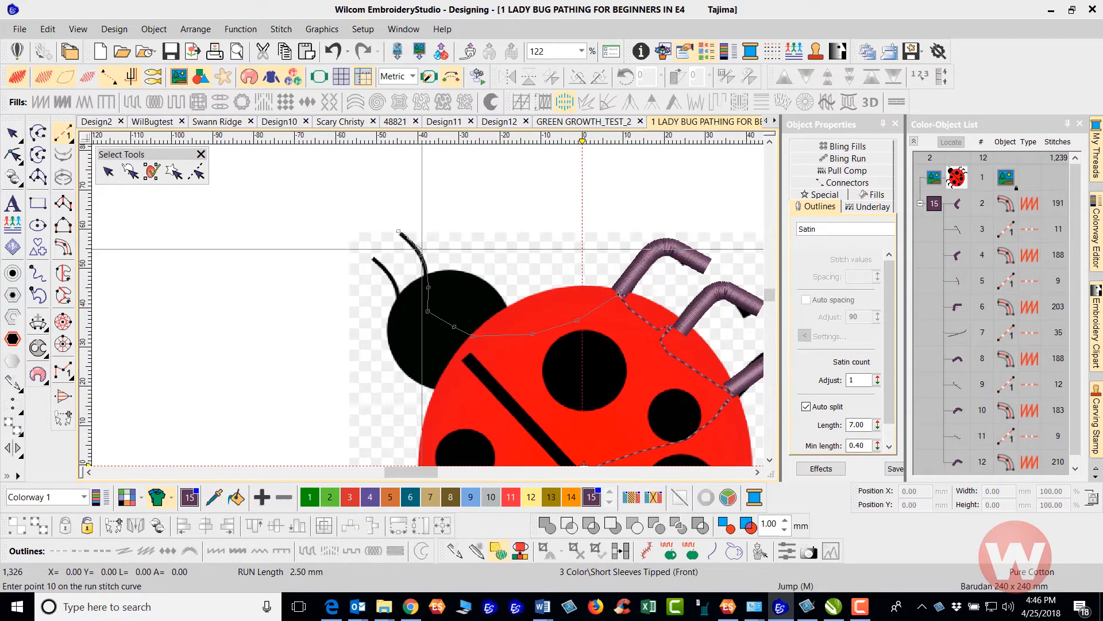
left_click(428, 286)
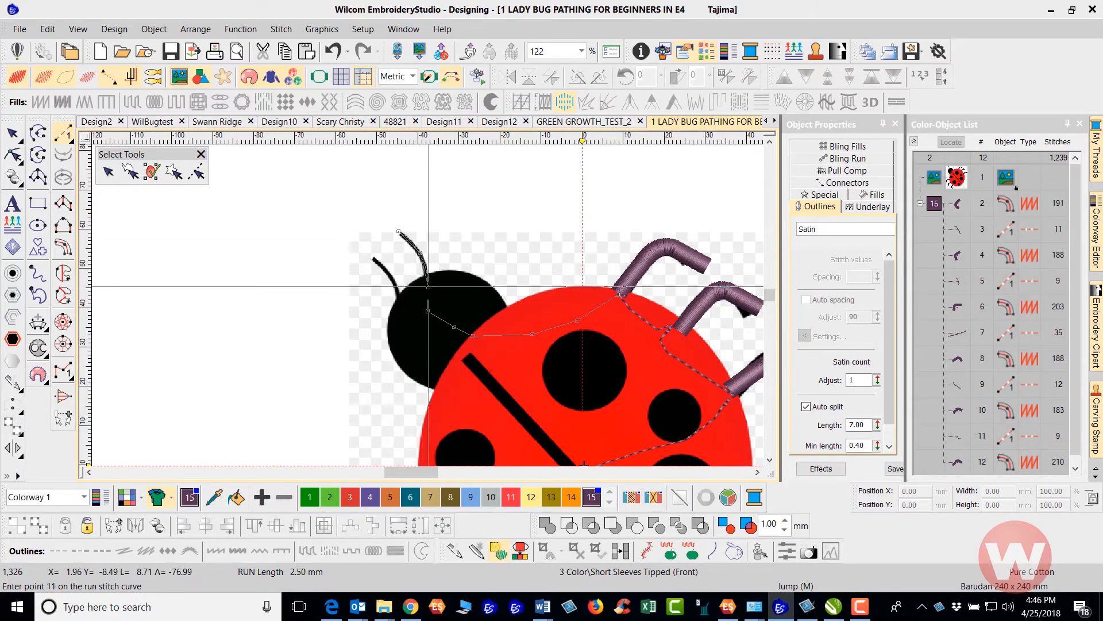
left_click(428, 287)
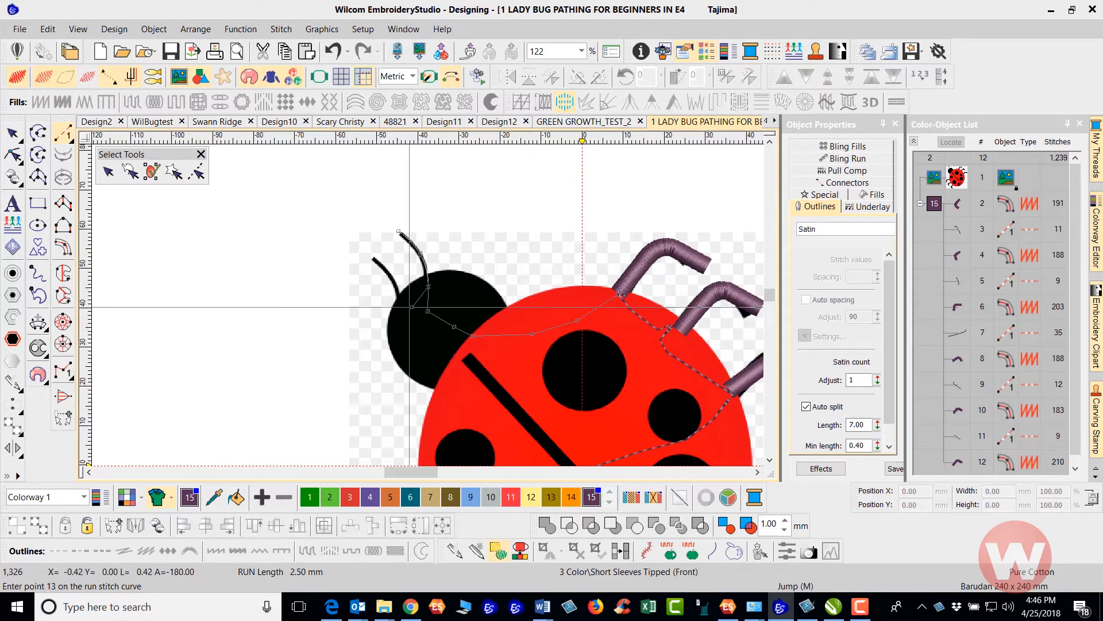
- Continue the run stitch across to the left antenna, out to its tip and back to its base inside the head
left_click(411, 306)
left_click(400, 307)
left_click(394, 278)
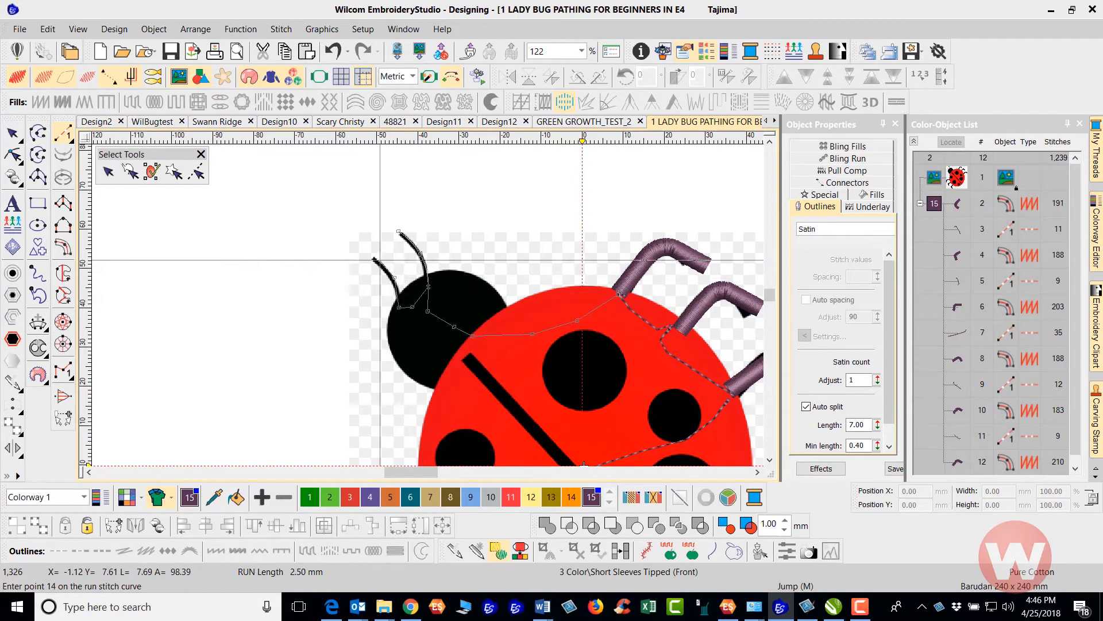
left_click(368, 256)
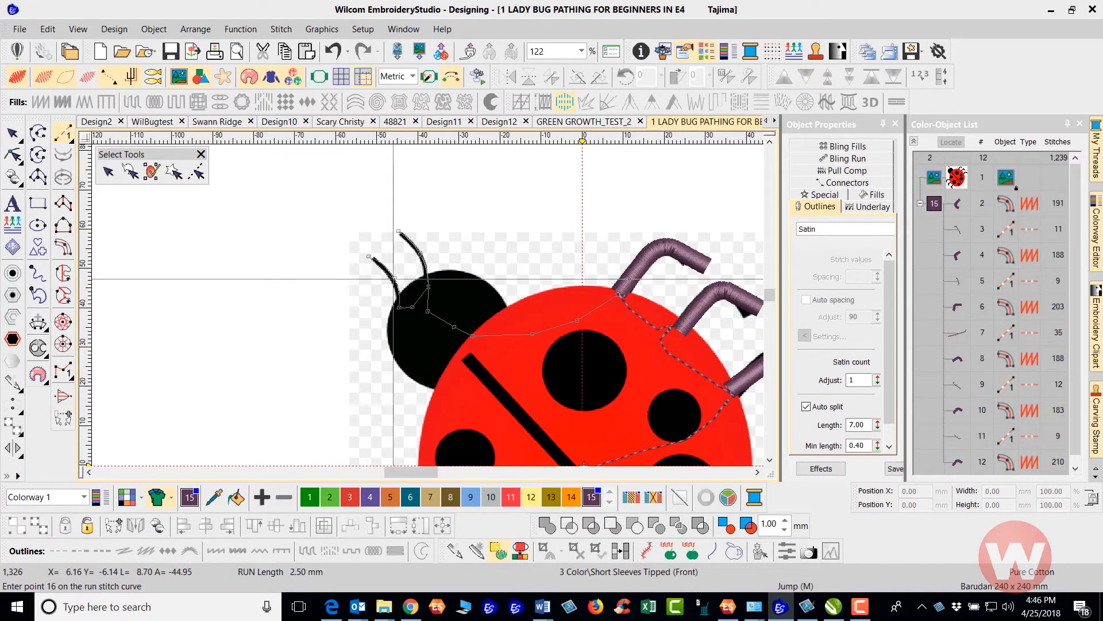
left_click(398, 308)
left_click(399, 308)
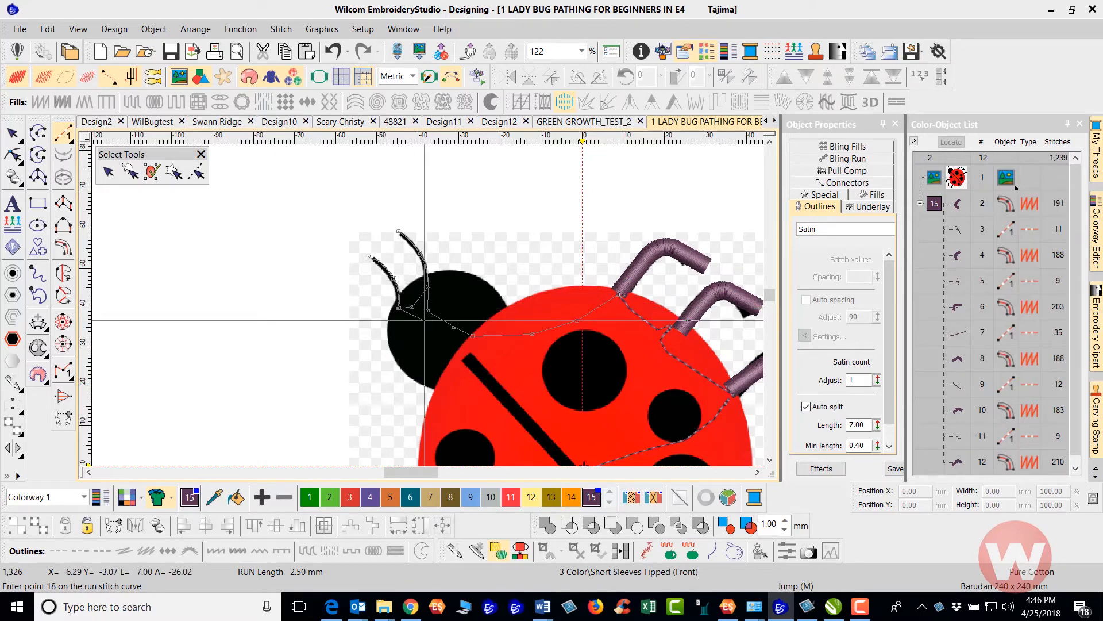
- Path the run stitch across the head to a point near its upper-right edge and finish the run object
left_click(424, 320)
left_click(459, 311)
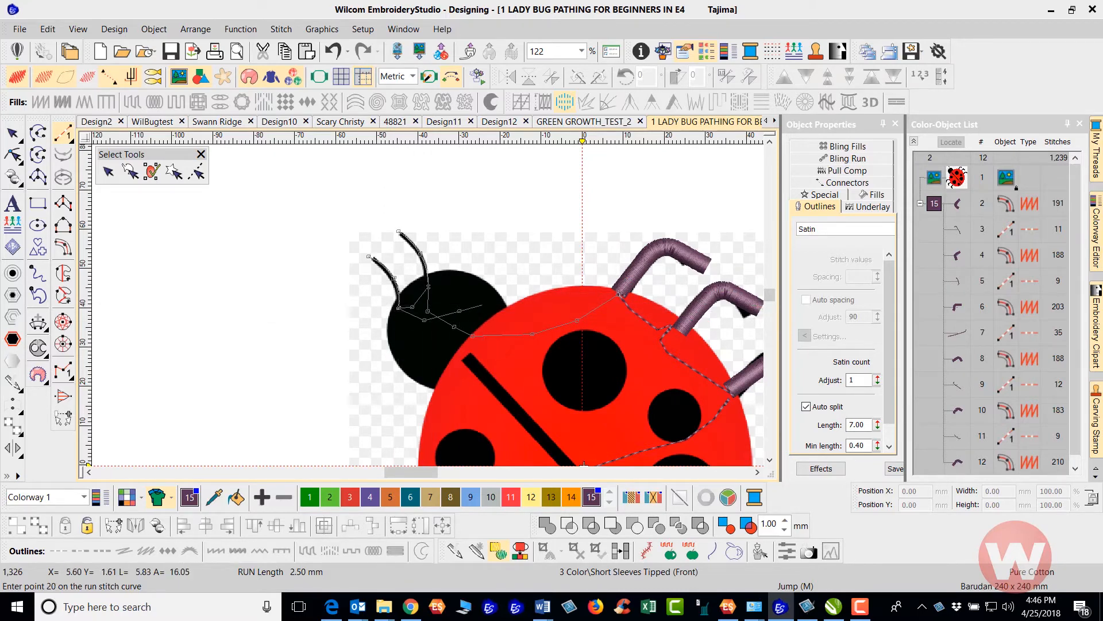
left_click(486, 300)
key("Return")
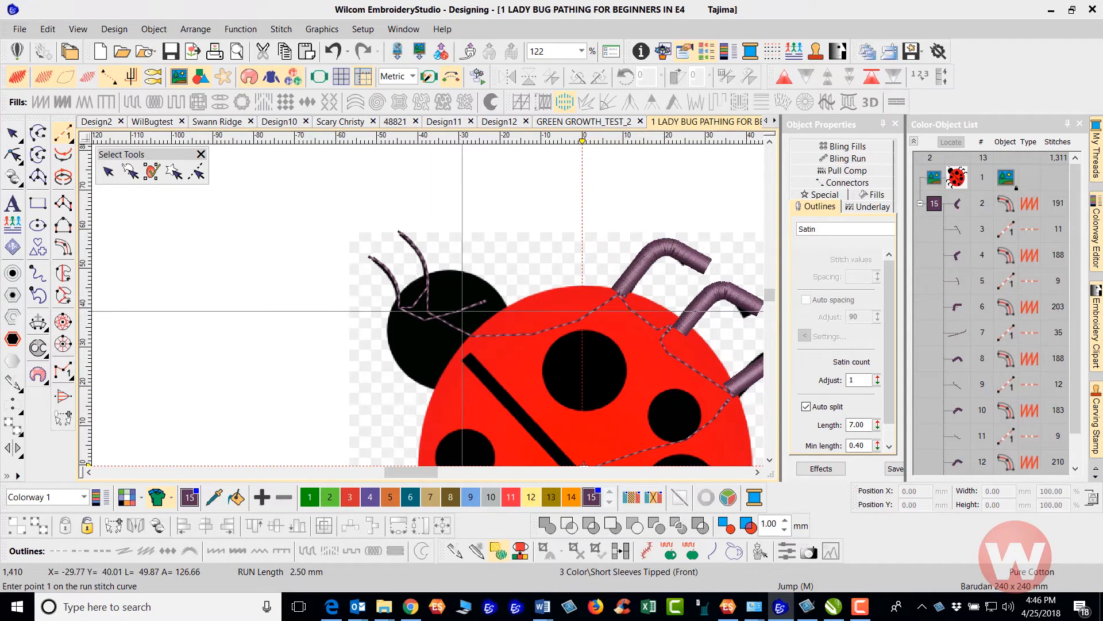
- Choose Column B with a Satin fill for digitizing the head
left_click(63, 225)
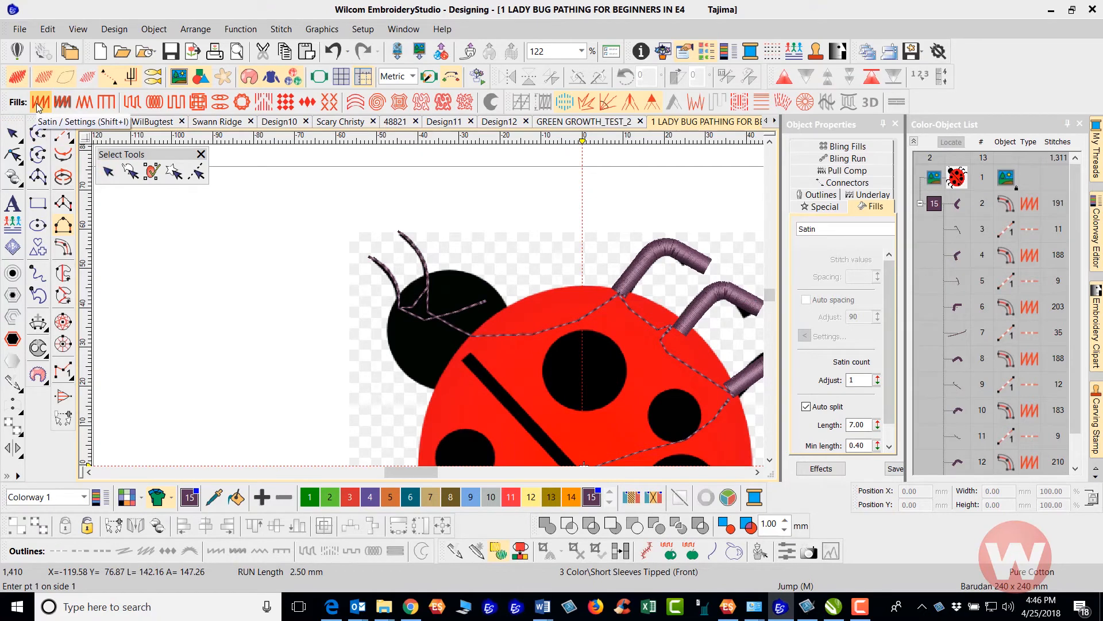
left_click(63, 135)
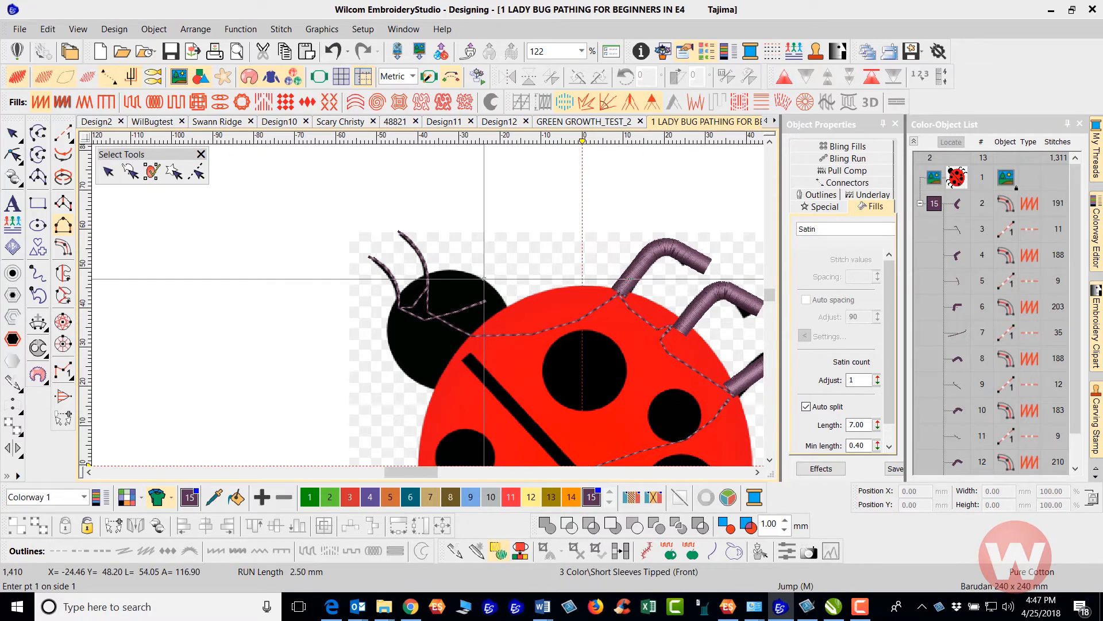
left_click(484, 279)
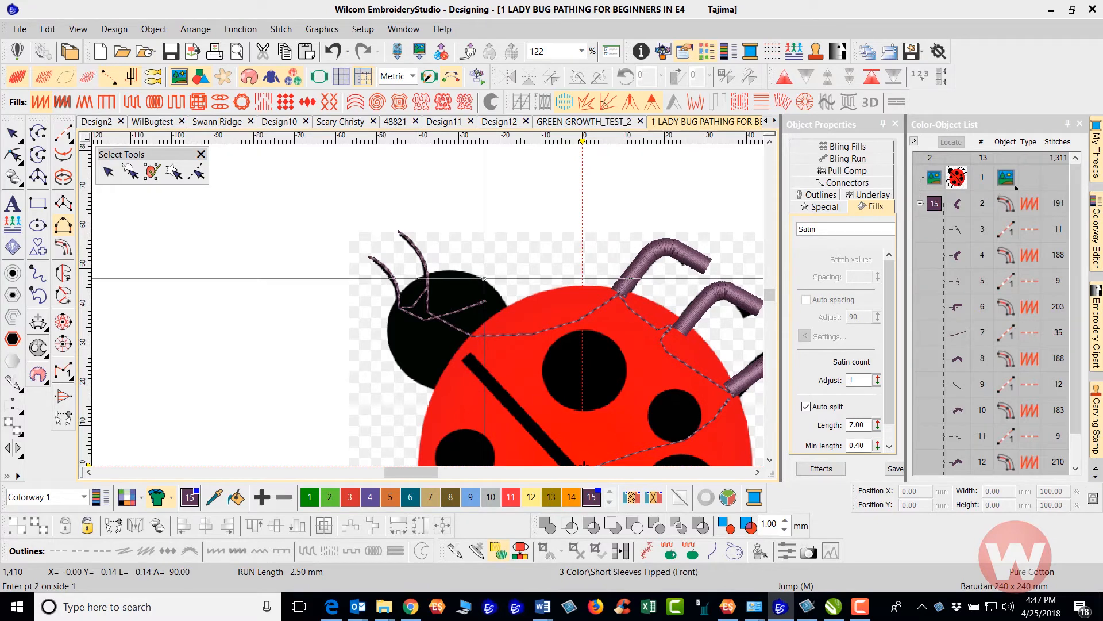
left_click(486, 200)
key("Escape")
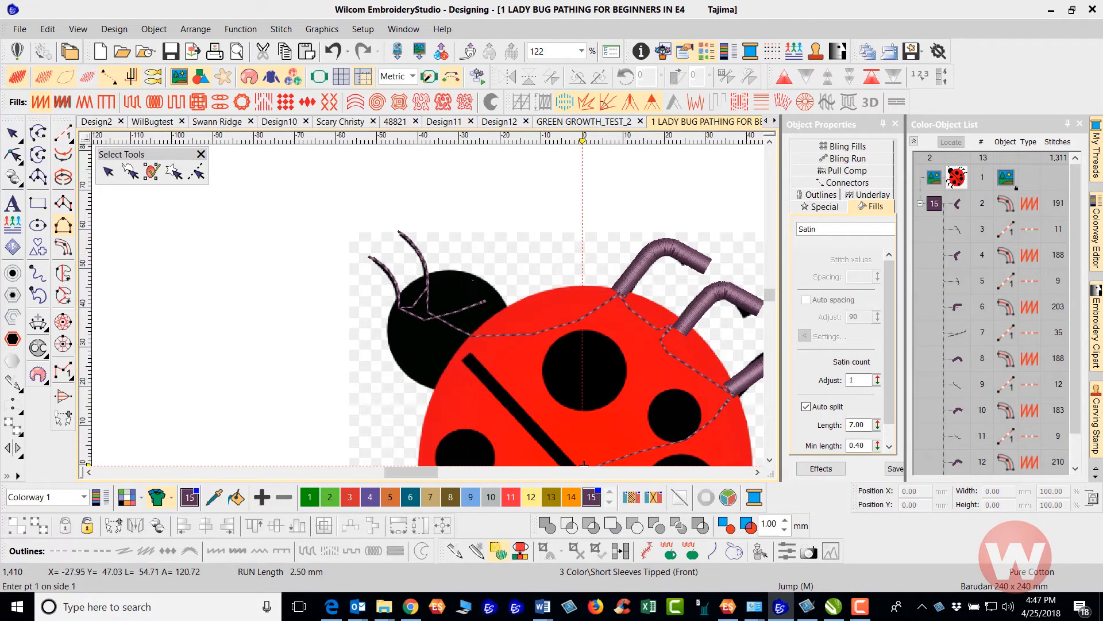
- Digitize side 1 of the head's Column B shape, following the outer edge past the antennae from upper right to lower left
left_click(474, 275)
left_click(429, 273)
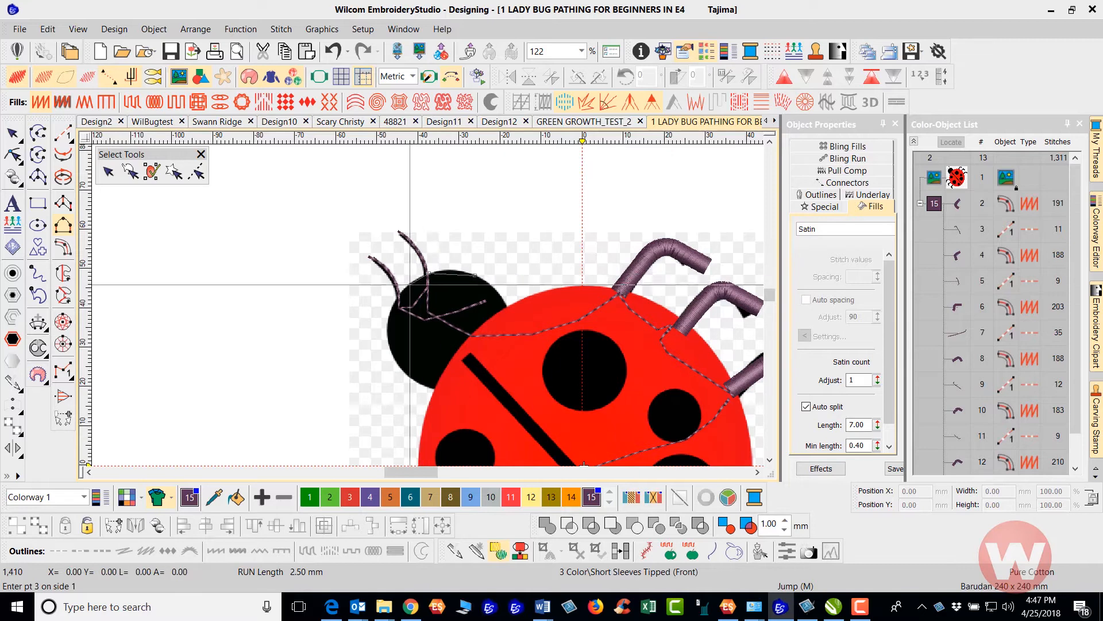
left_click(394, 297)
left_click(386, 332)
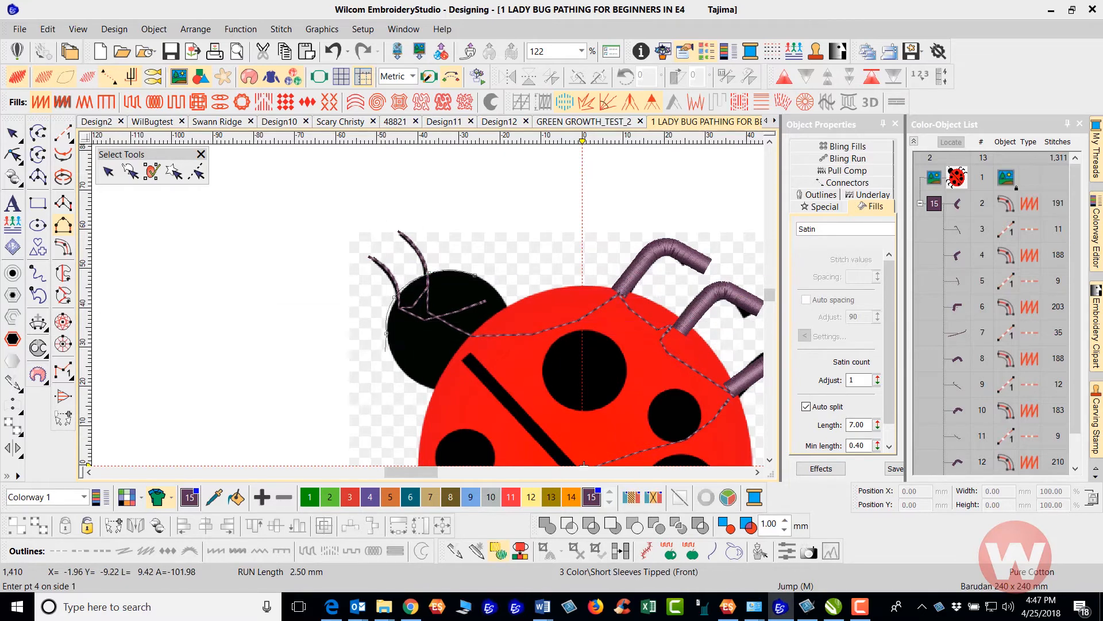
left_click(399, 361)
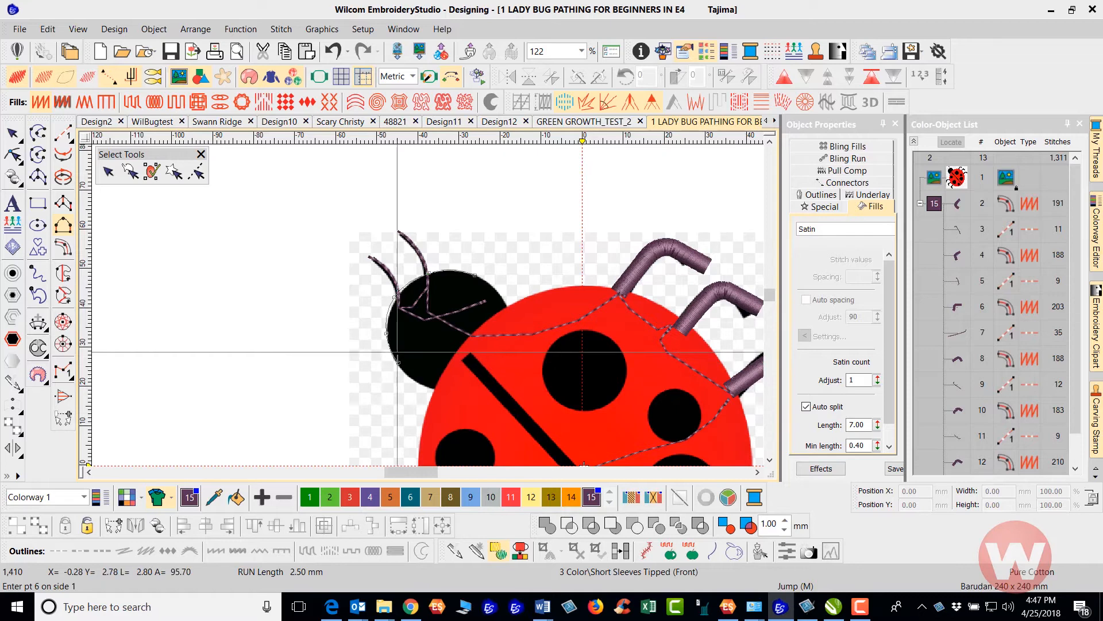
key("Return")
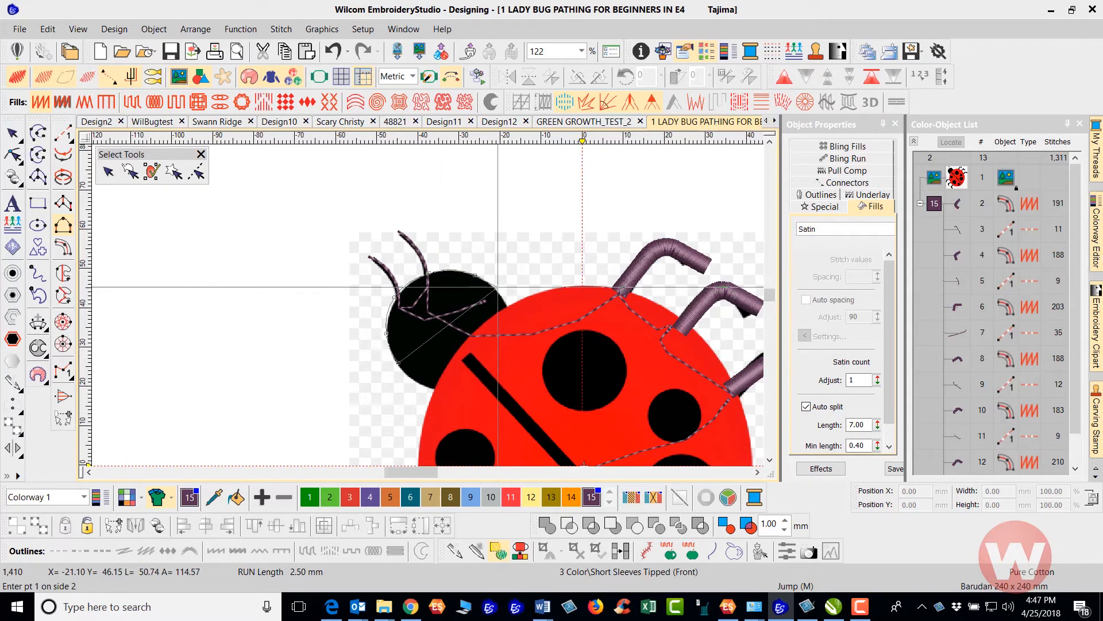
- Digitize side 2 of the head along the body's edge, generate the satin column, and deselect it
left_click(511, 323)
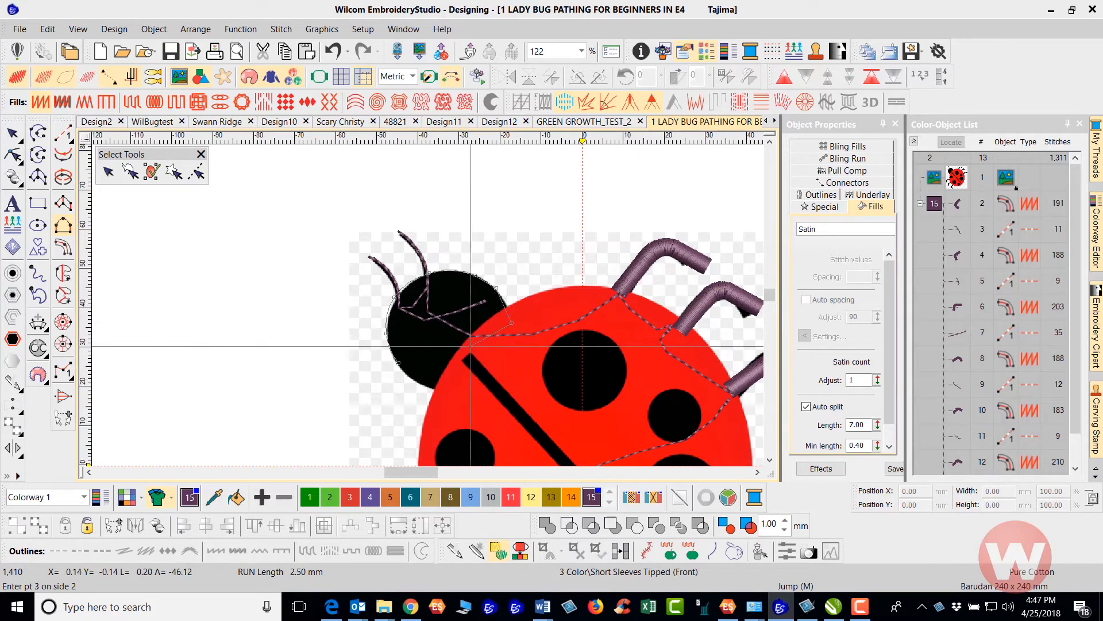
left_click(470, 348)
left_click(440, 395)
left_click(448, 387)
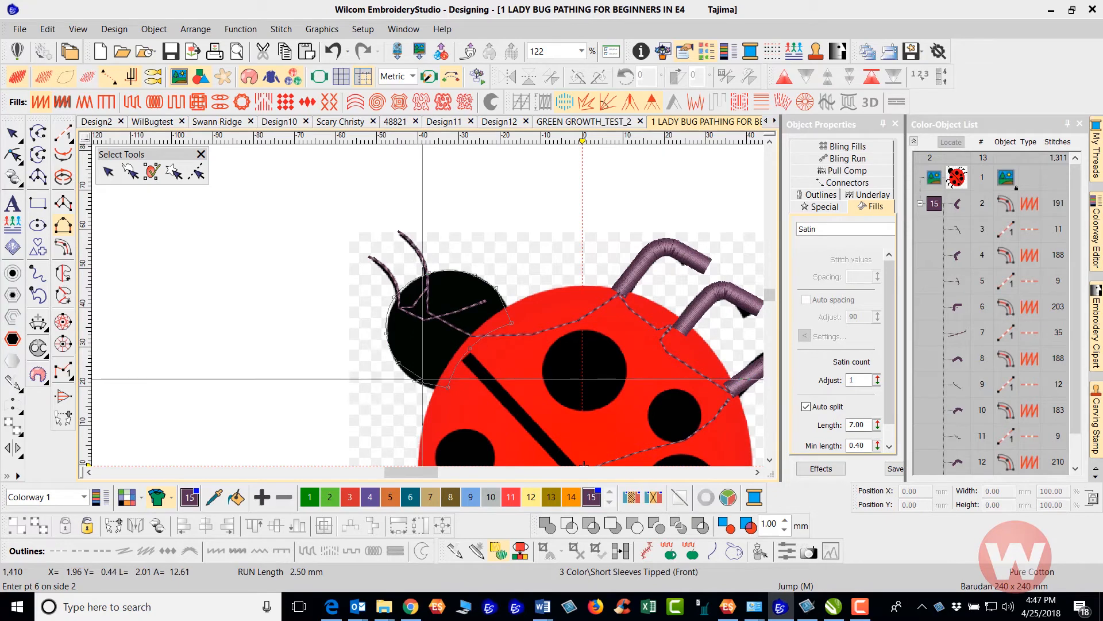
key("Return")
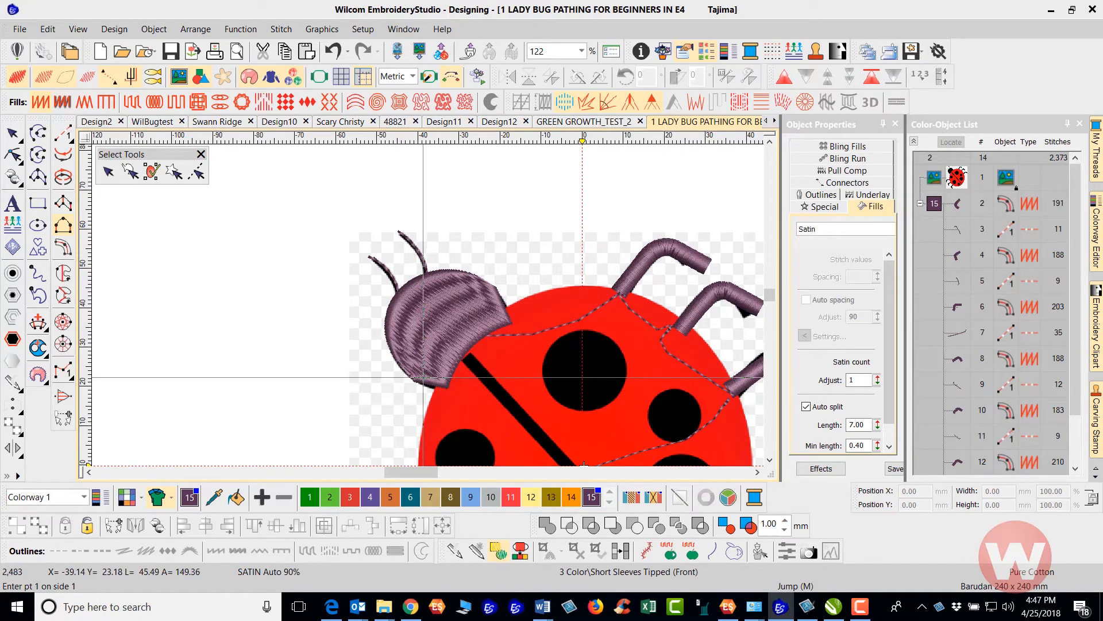
left_click(13, 134)
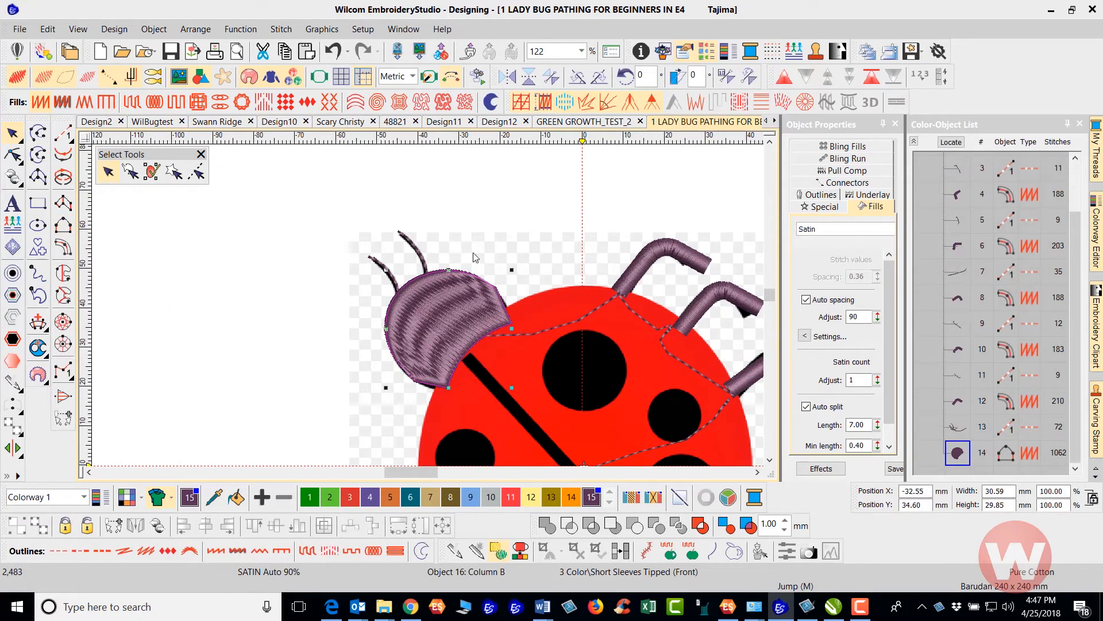
left_click(529, 198)
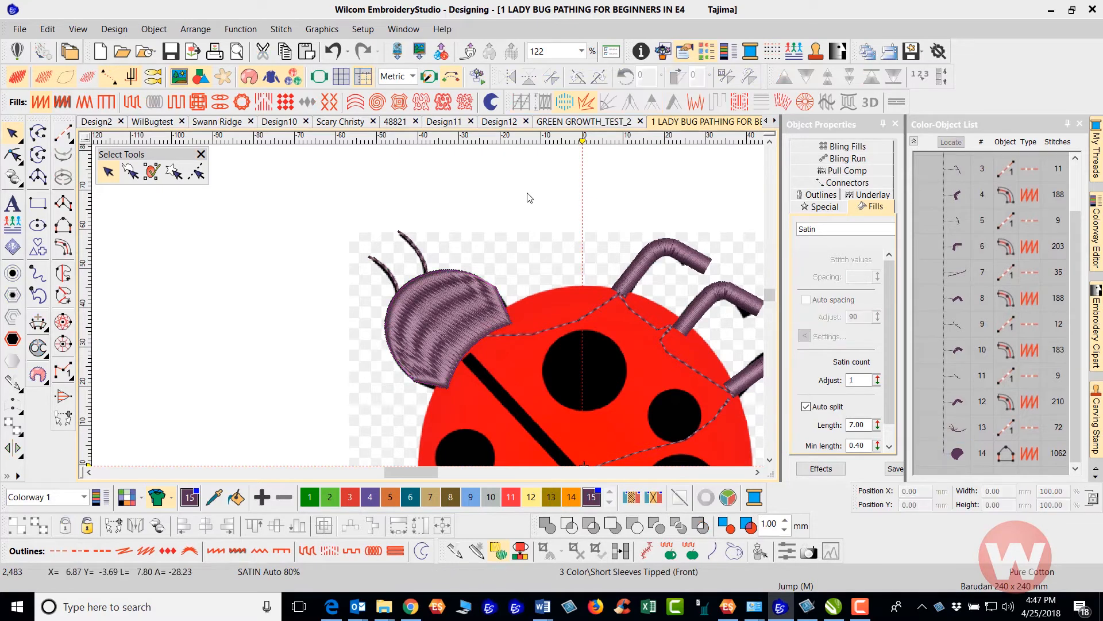
- Measure the satin stitch span across the head from the left antenna's base to the body's edge
key("m")
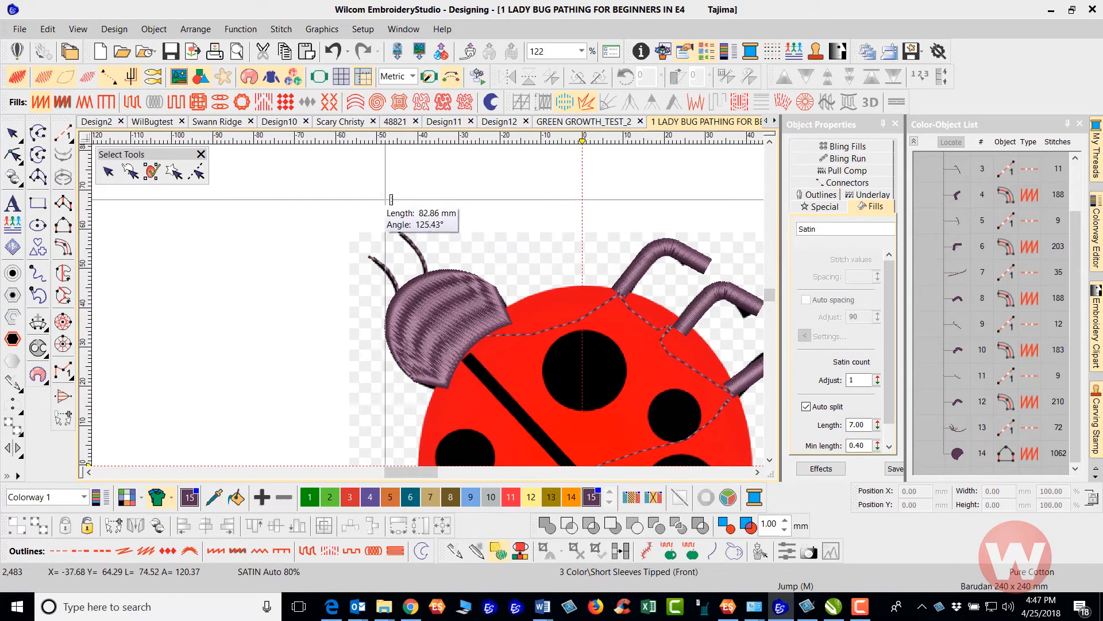
left_click(403, 289)
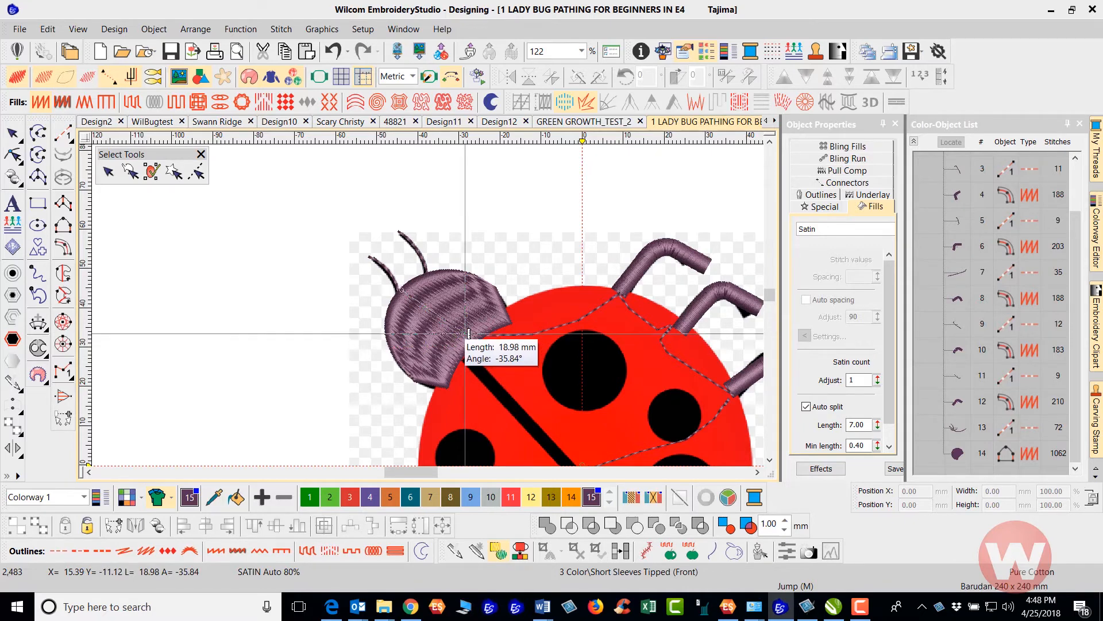
left_click(465, 333)
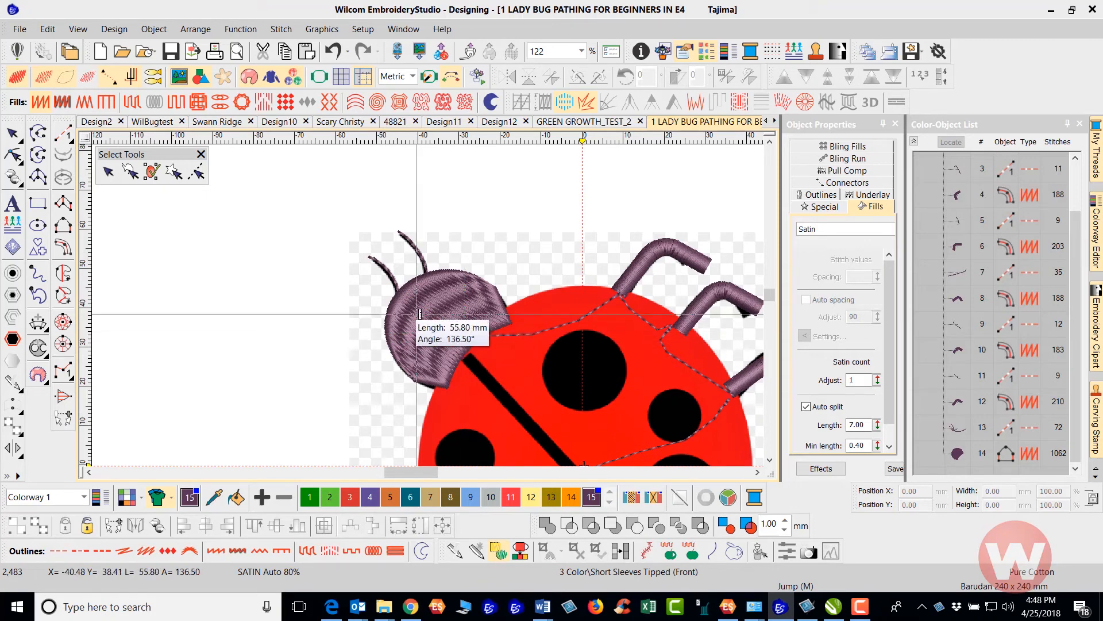
key("Escape")
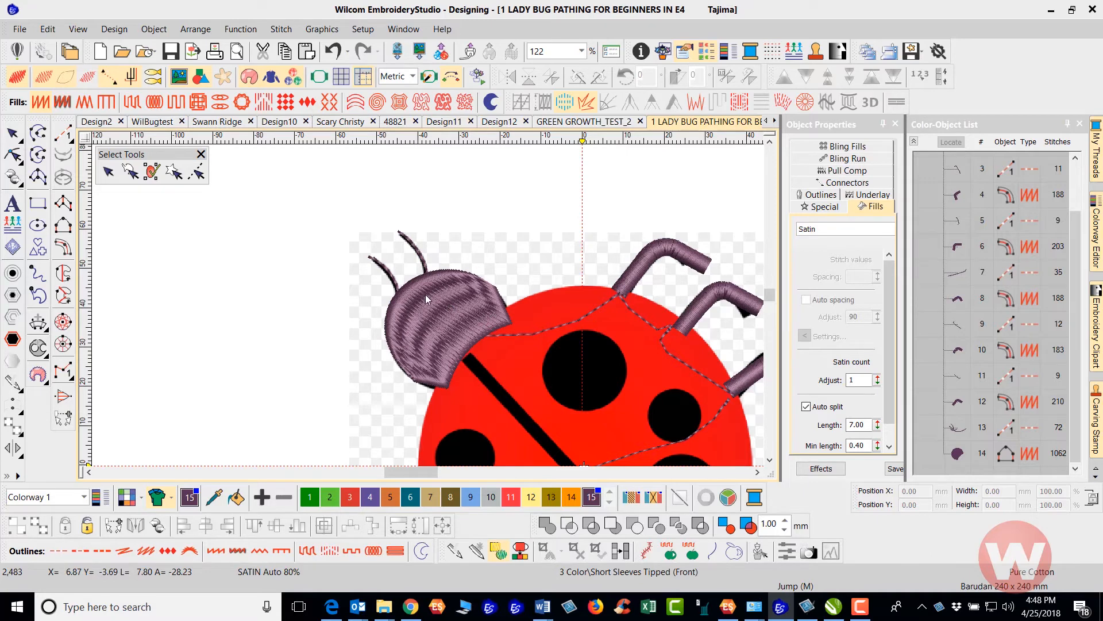
- Change the head's fill from Satin to Tatami and deselect it
left_click(447, 275)
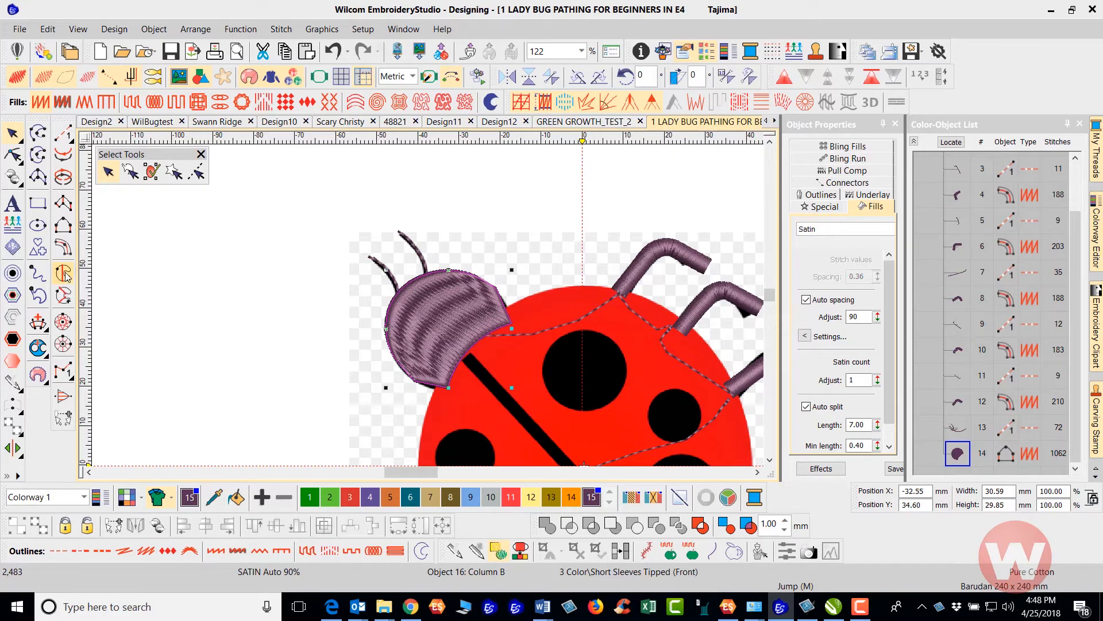
left_click(132, 103)
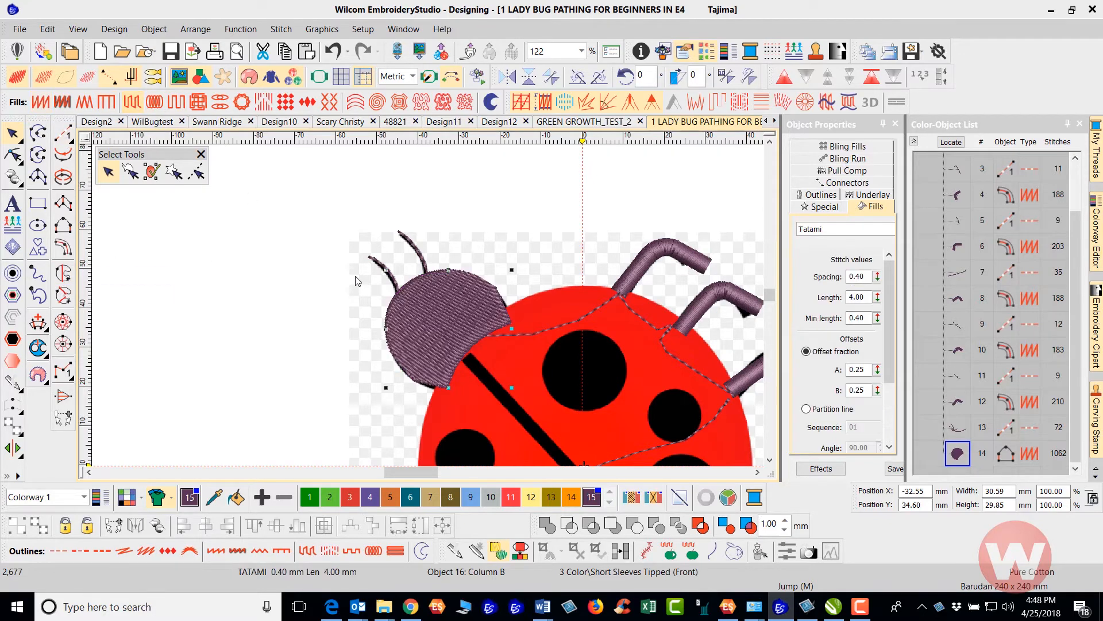
key("ctrl+z")
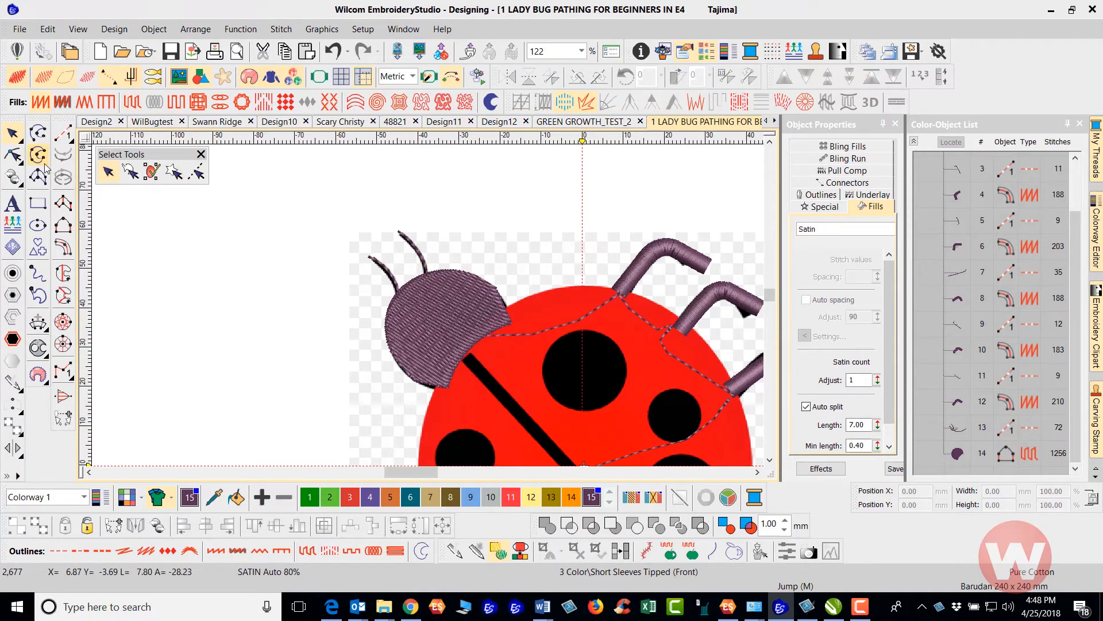
- Reshape the head, moving its start point slightly inside the upper-right edge and its end point to the lower corner beside the body
left_click(12, 154)
left_click(501, 309)
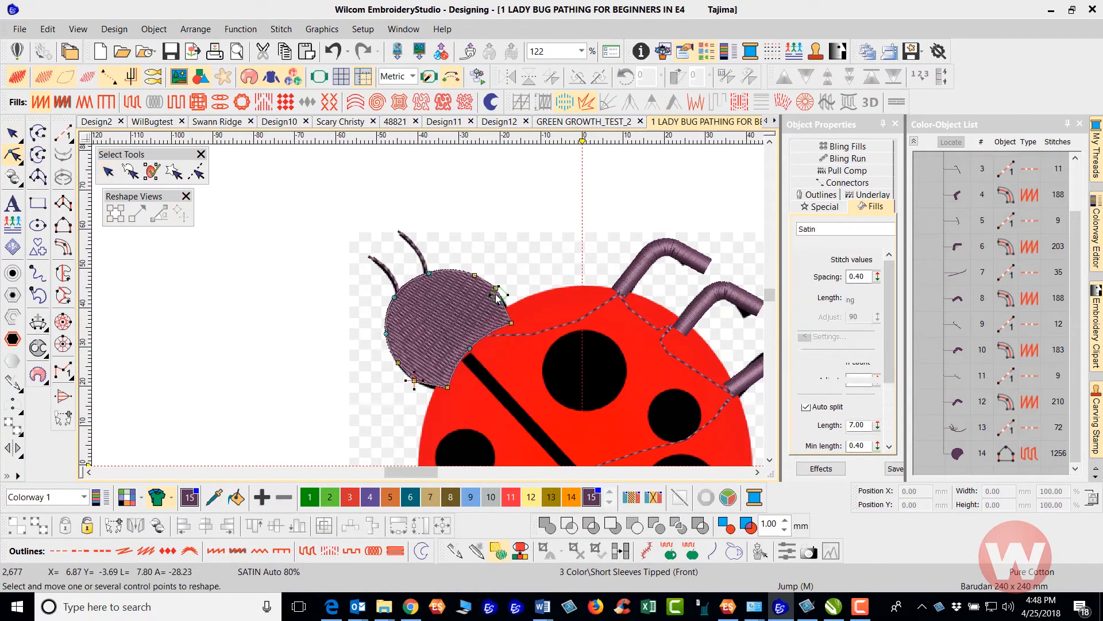
left_click_drag(457, 304, 492, 303)
left_click_drag(414, 380, 441, 385)
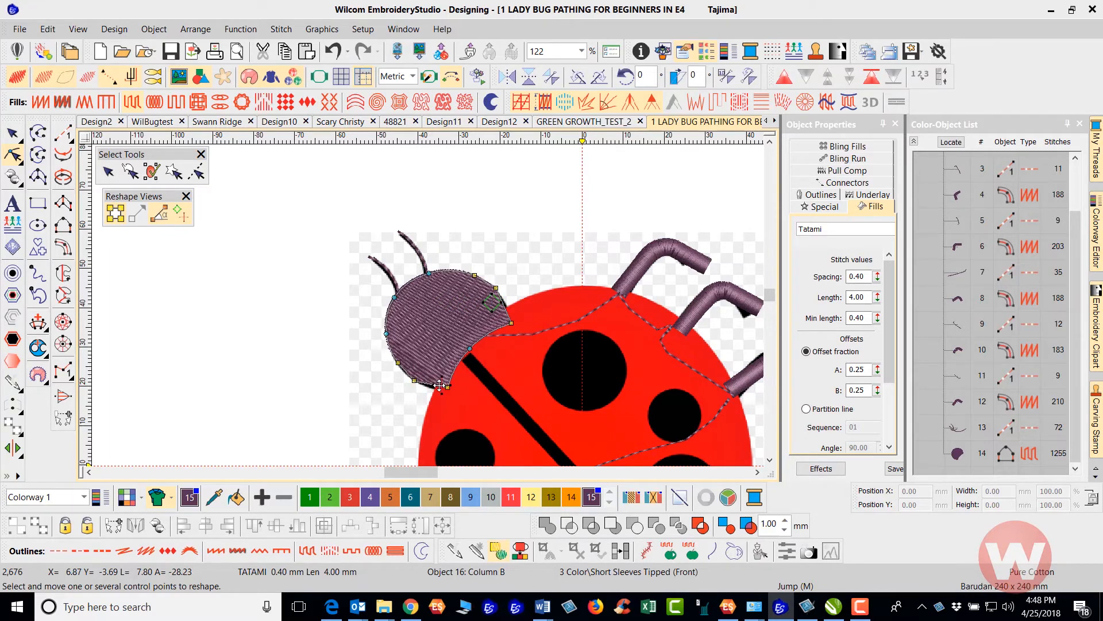
- Adjust the control points on the head's lower-left and upper-right edges to follow the artwork more closely
left_click(398, 364)
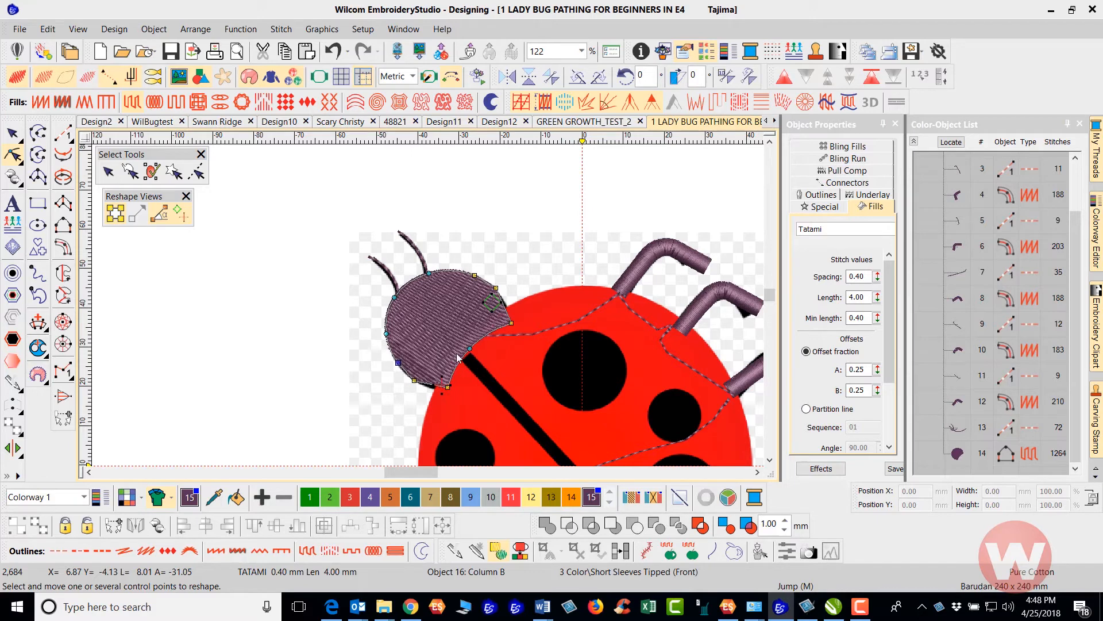
left_click(477, 276)
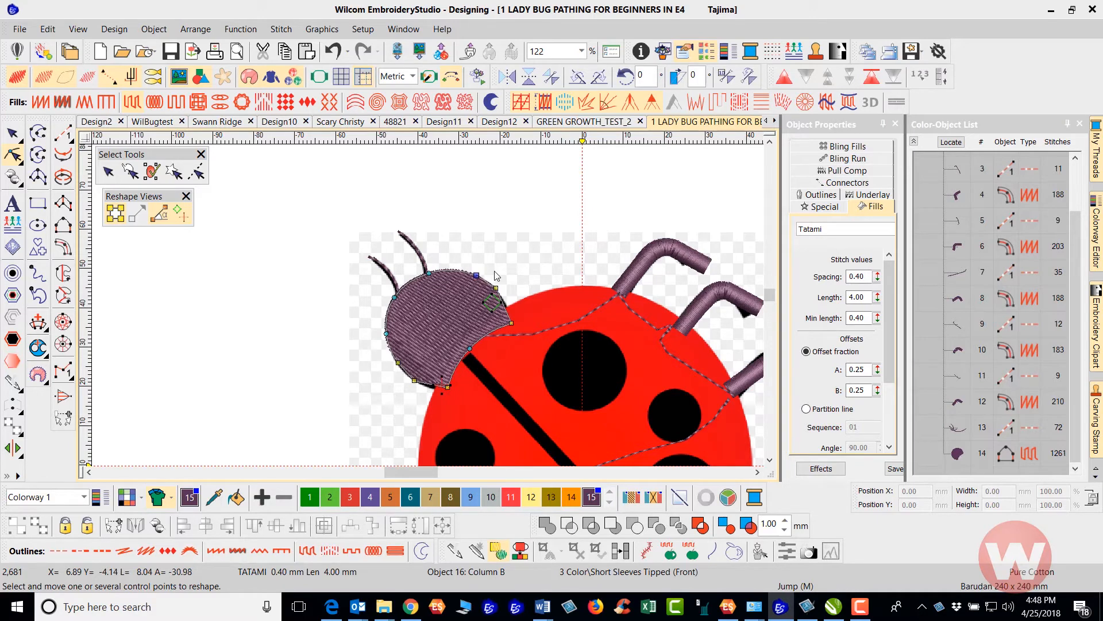
left_click(414, 380)
scroll(464, 328, "down", 1)
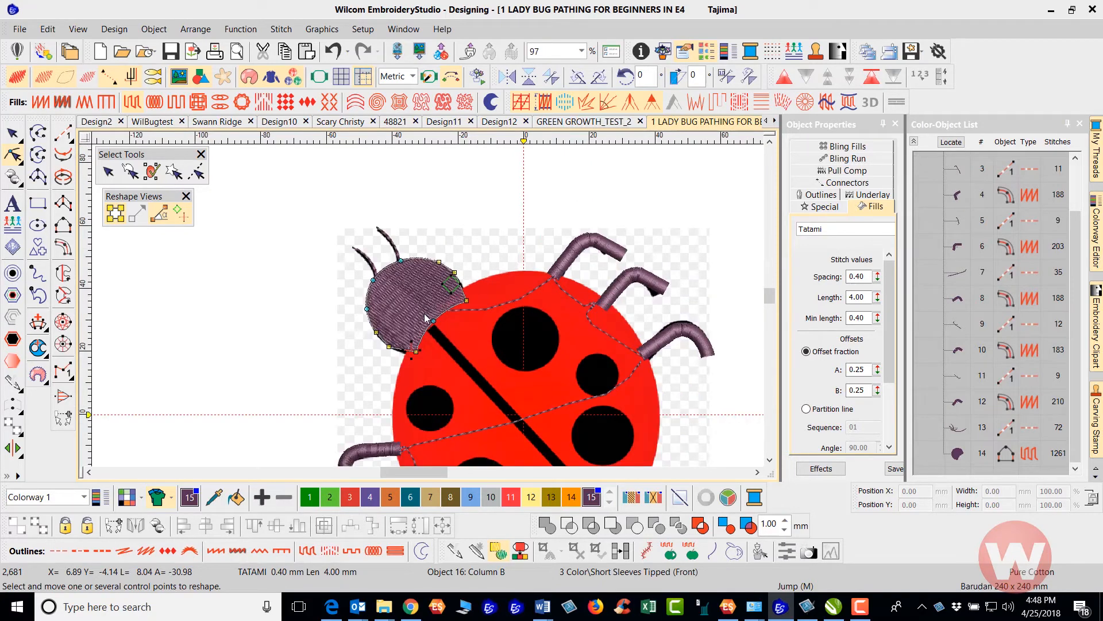
scroll(426, 318, "up", 1)
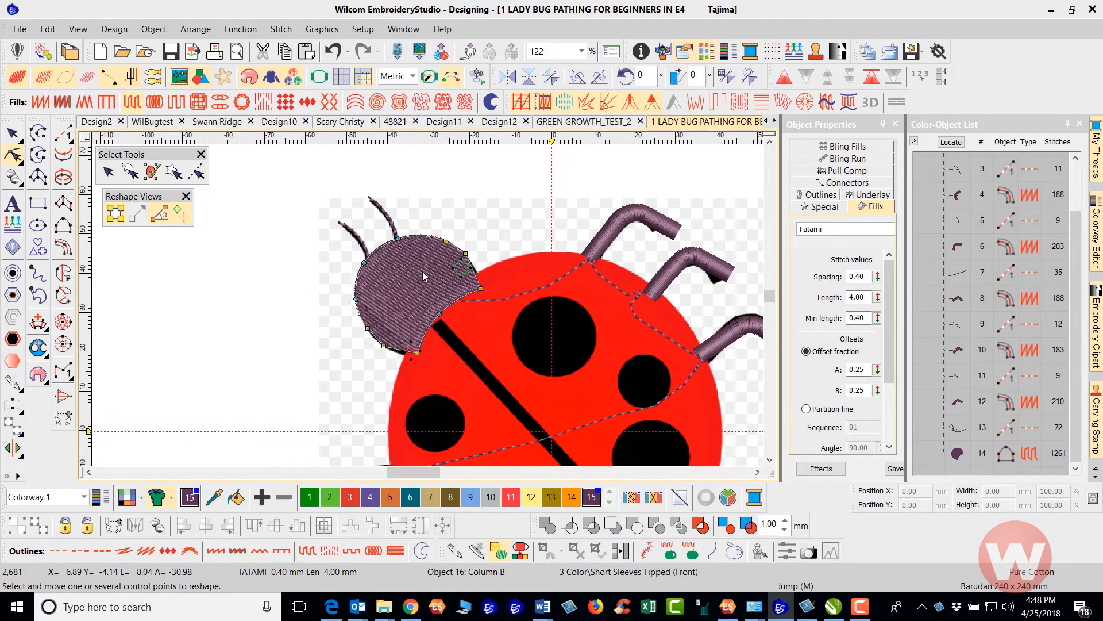
- Delete the Column B head and digitize a closed Complex Fill boundary around the black head, slightly overlapping the body
left_click(13, 133)
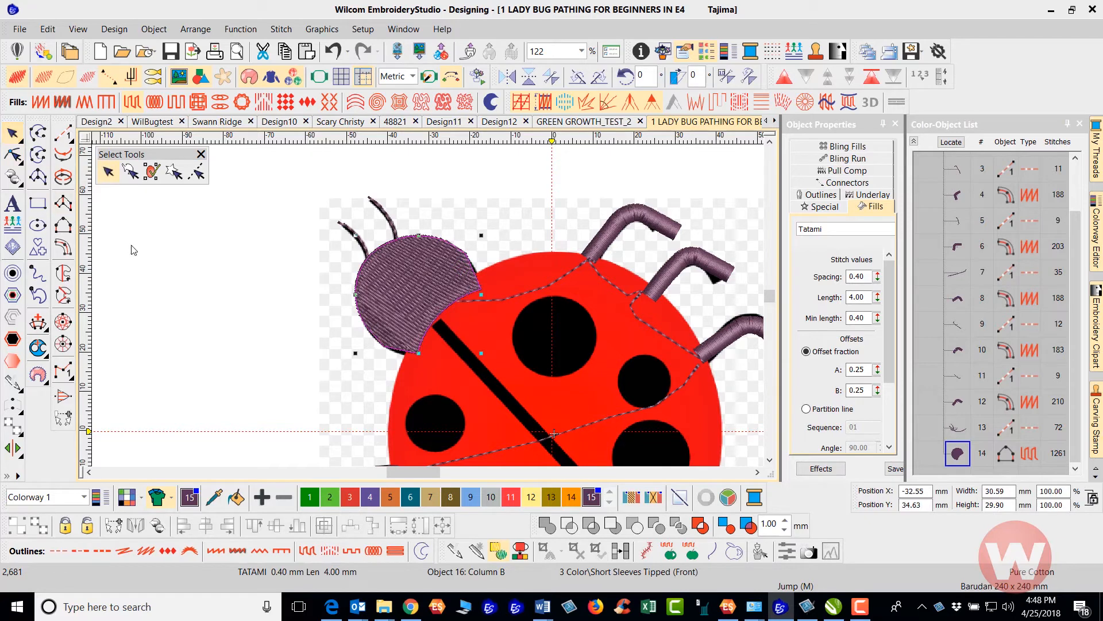
key("Delete")
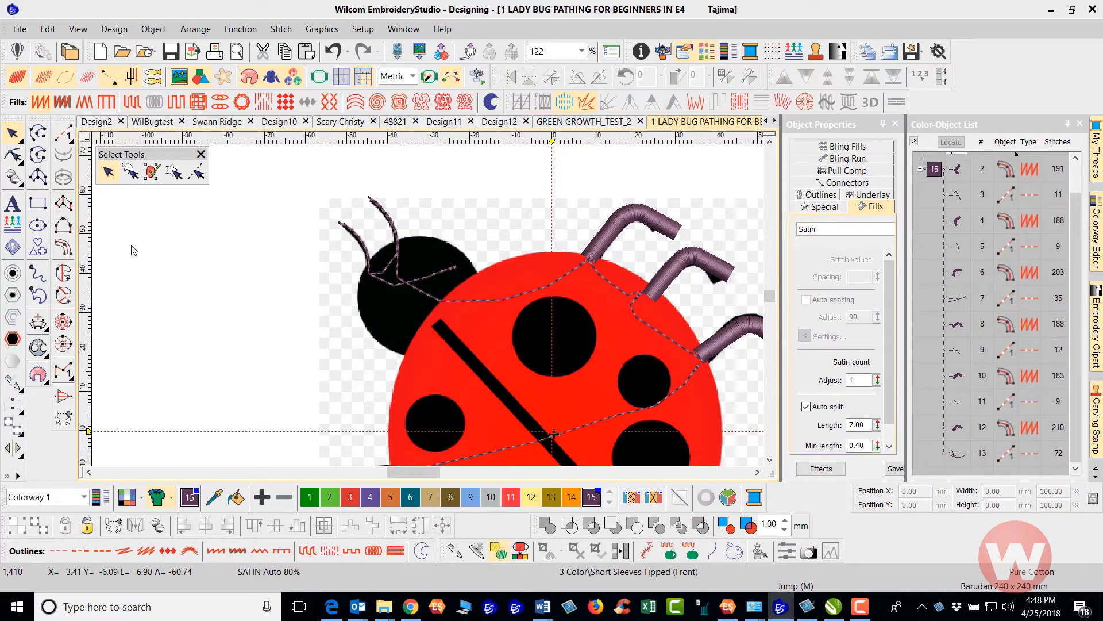
left_click(63, 273)
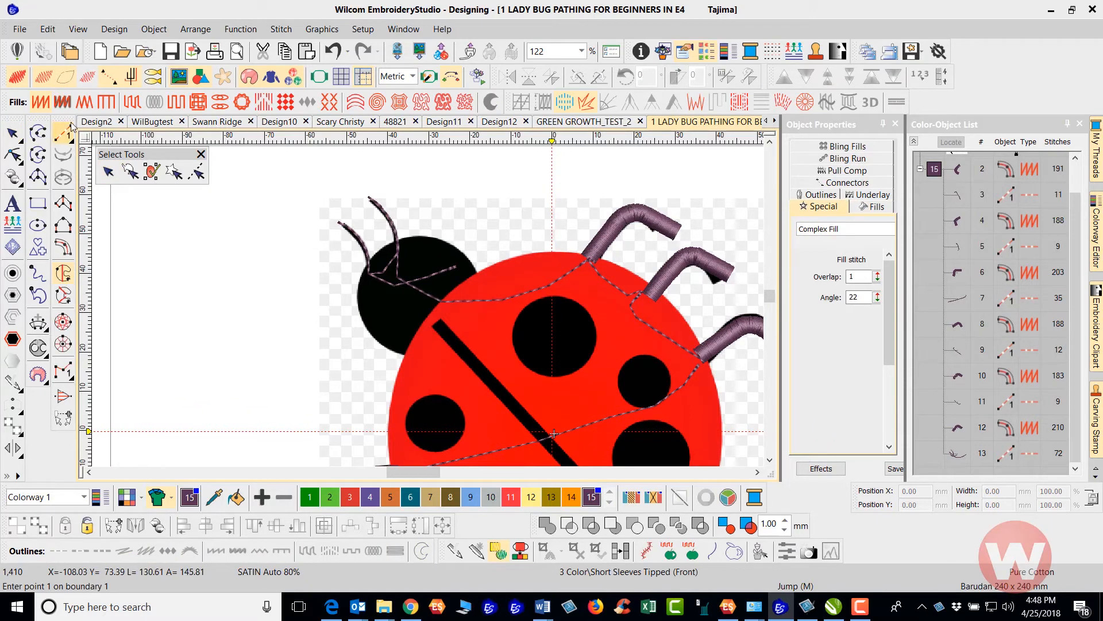
left_click(479, 284)
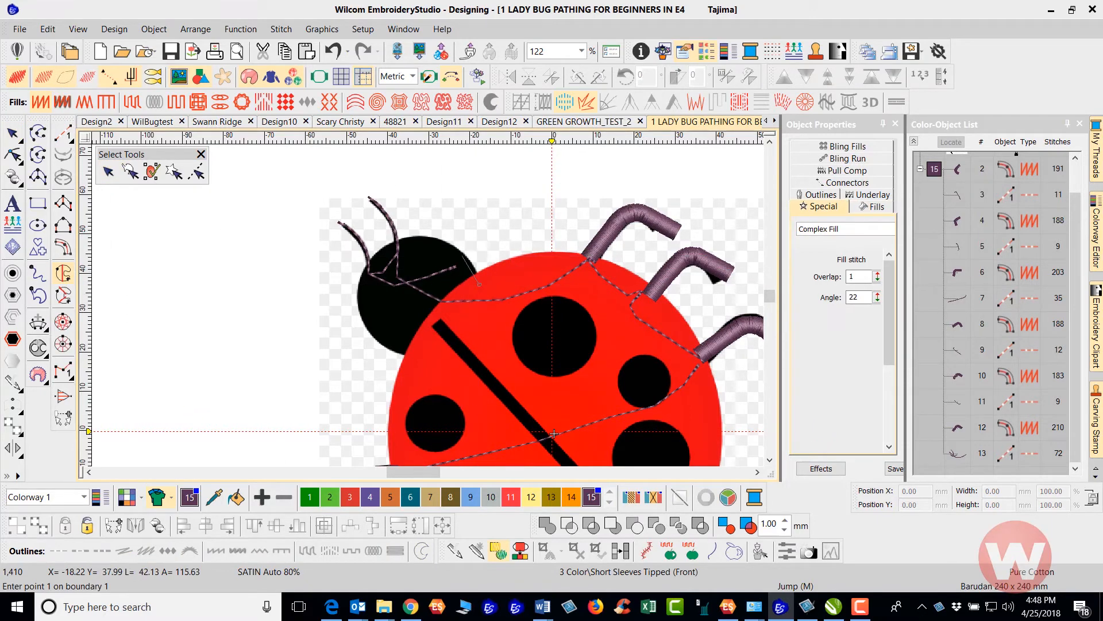
left_click(462, 250)
left_click(420, 237)
left_click(371, 259)
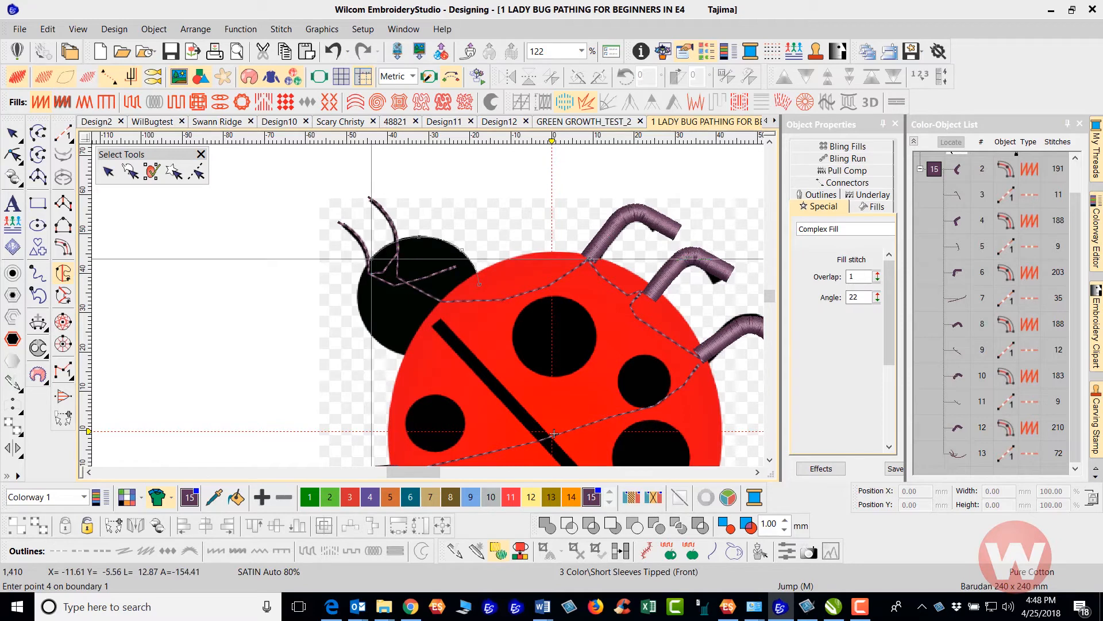
left_click(358, 302)
left_click(379, 341)
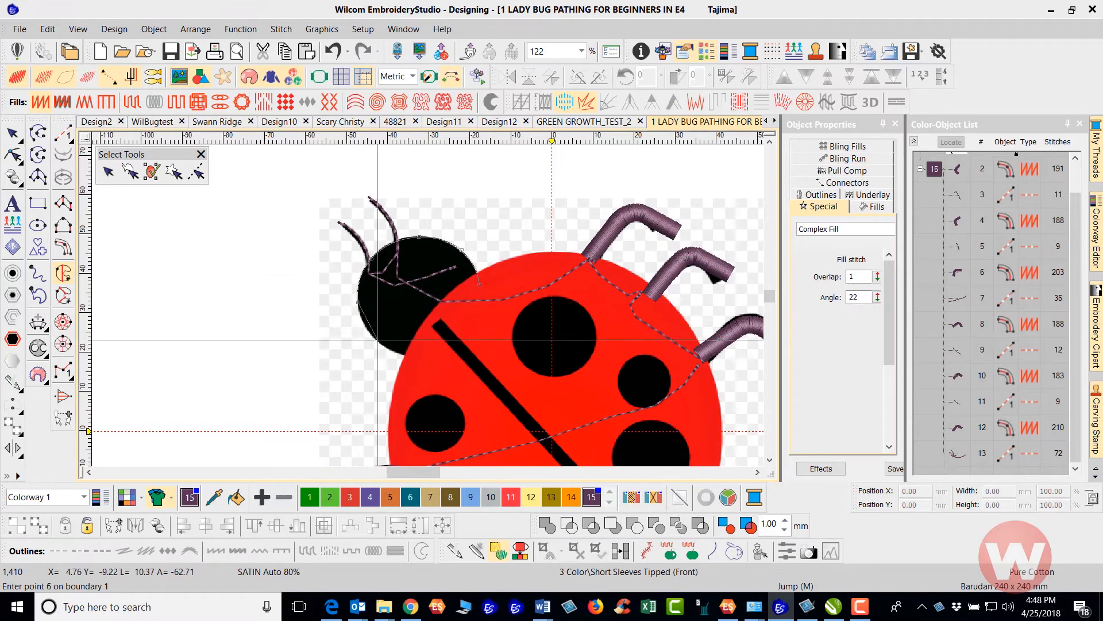
left_click(416, 357)
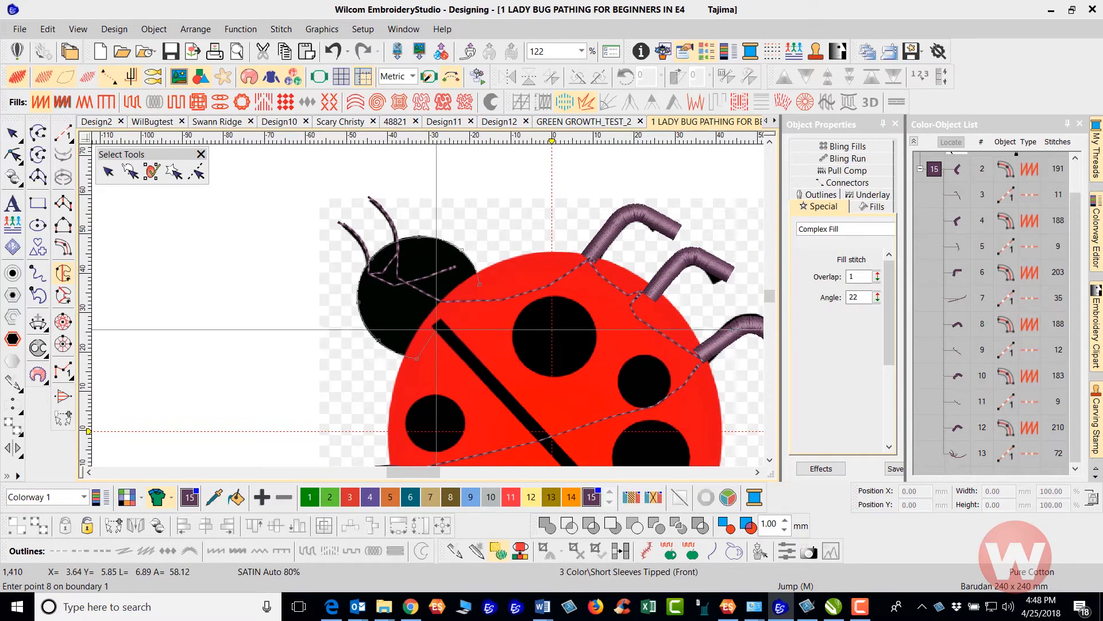
key("Return")
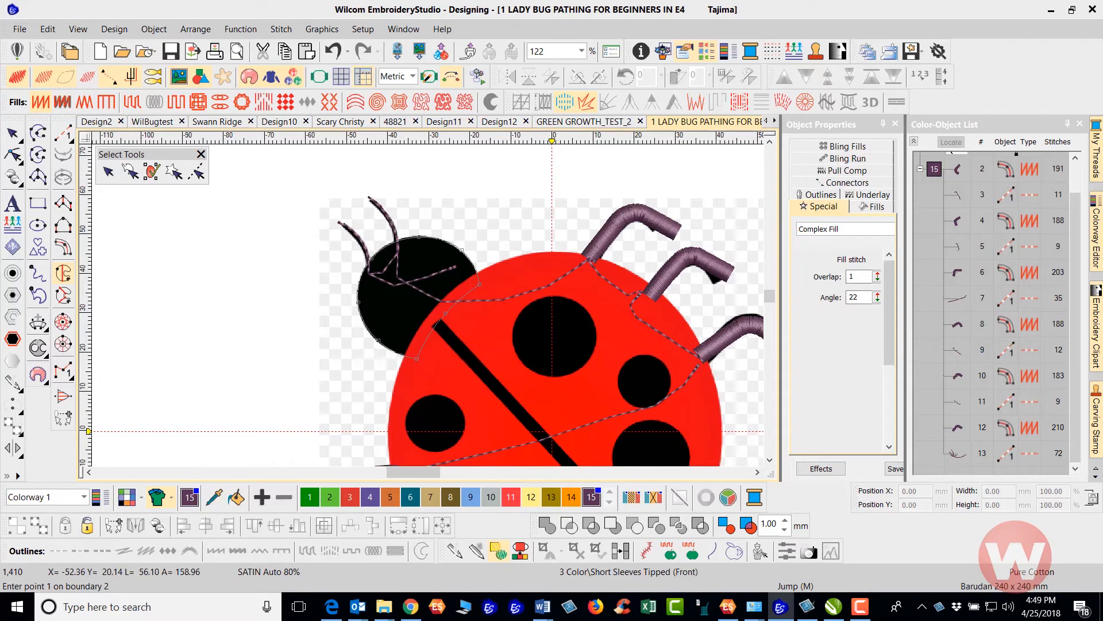
- Complete the head's Complex Fill with a stitch angle of about 67°, starting the angle line at the connecting run's end
key("Return")
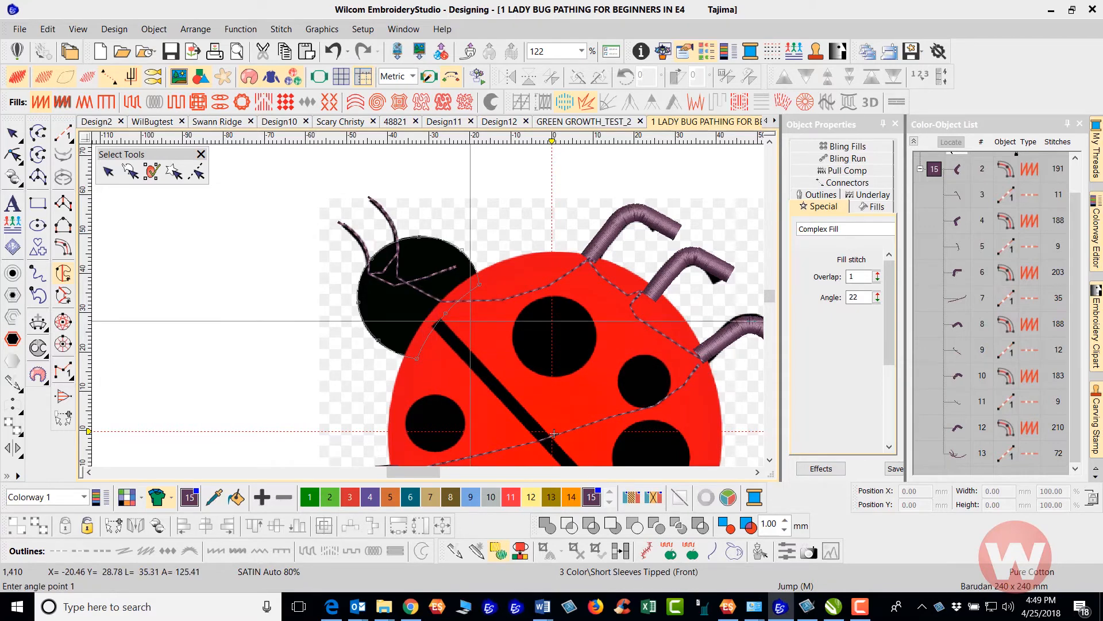
left_click(455, 268)
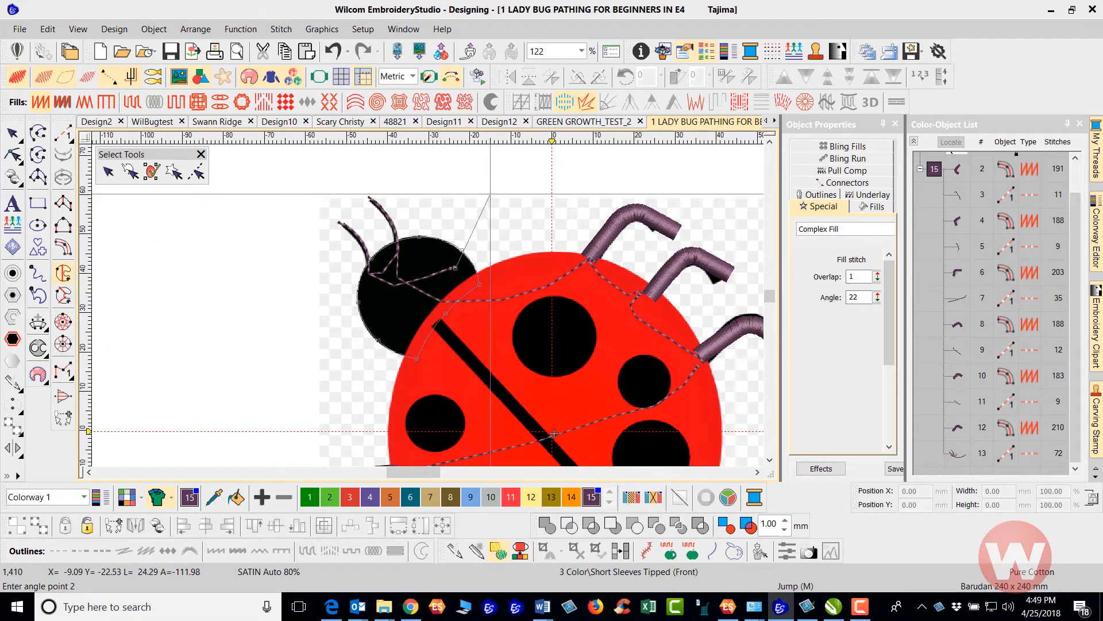
left_click(491, 197)
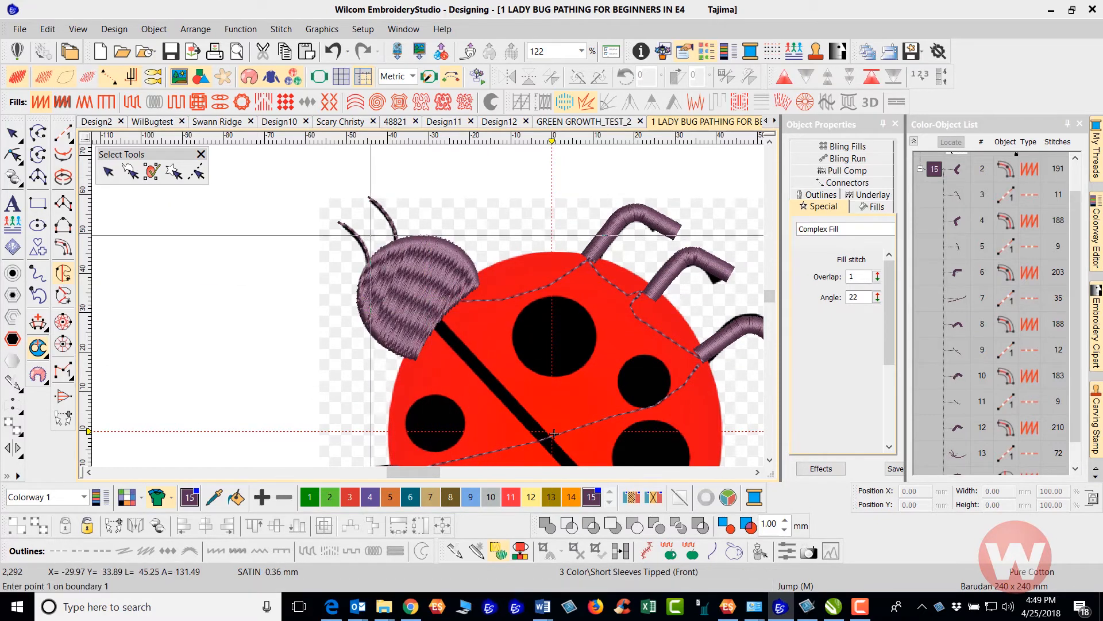
- Change the new Complex Fill head to Tatami and deselect it
left_click(13, 133)
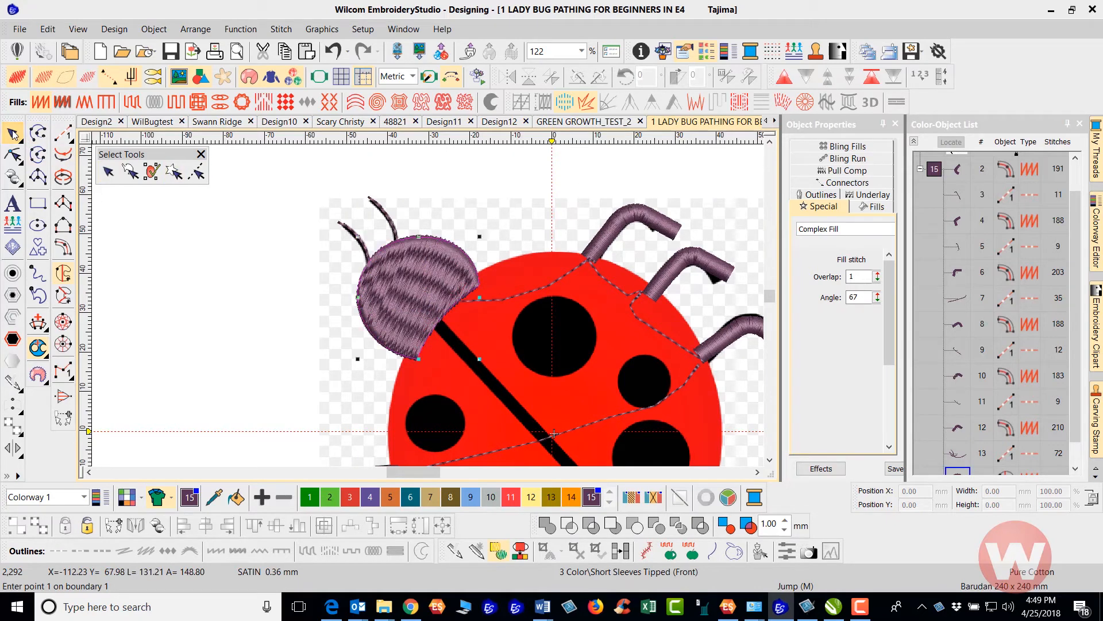
left_click(132, 103)
left_click(286, 318)
scroll(544, 394, "down", 1)
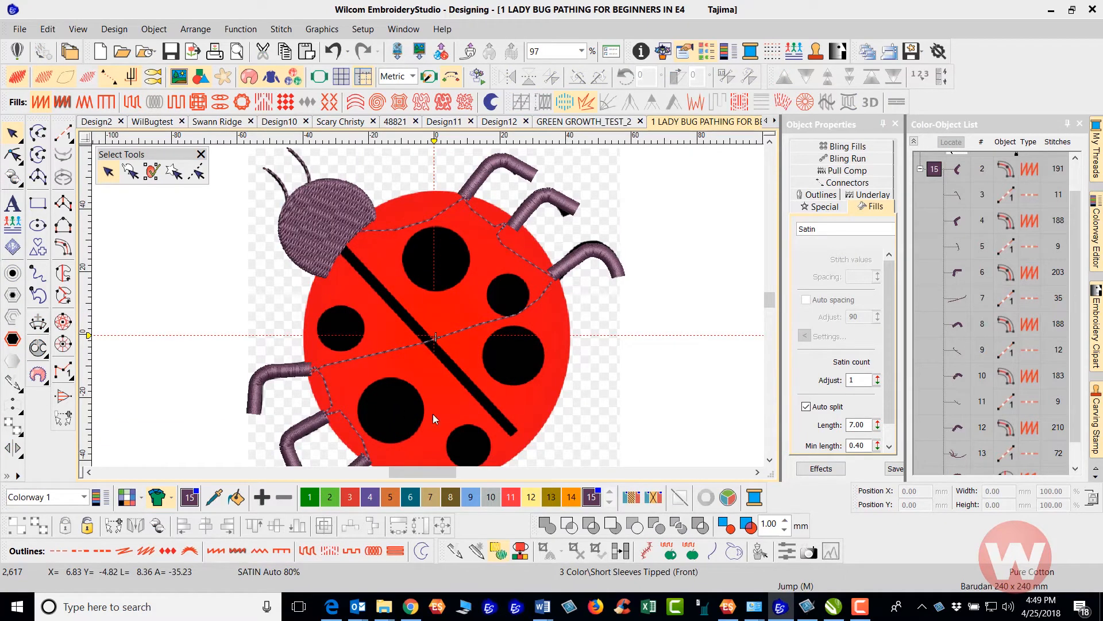
scroll(424, 264, "down", 1)
scroll(419, 248, "up", 1)
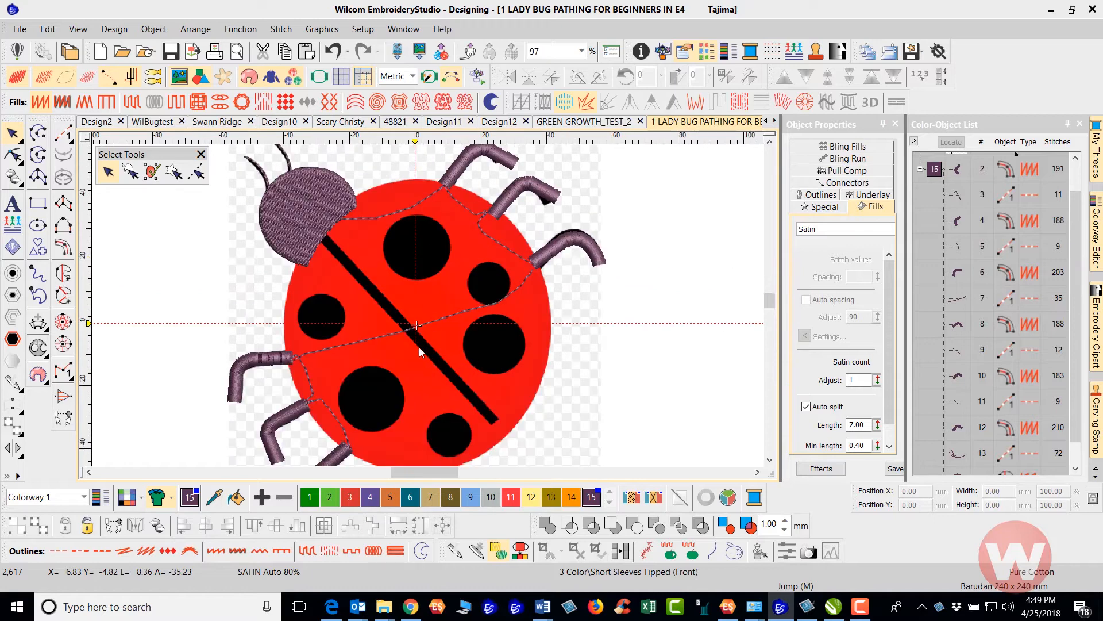
left_click(769, 459)
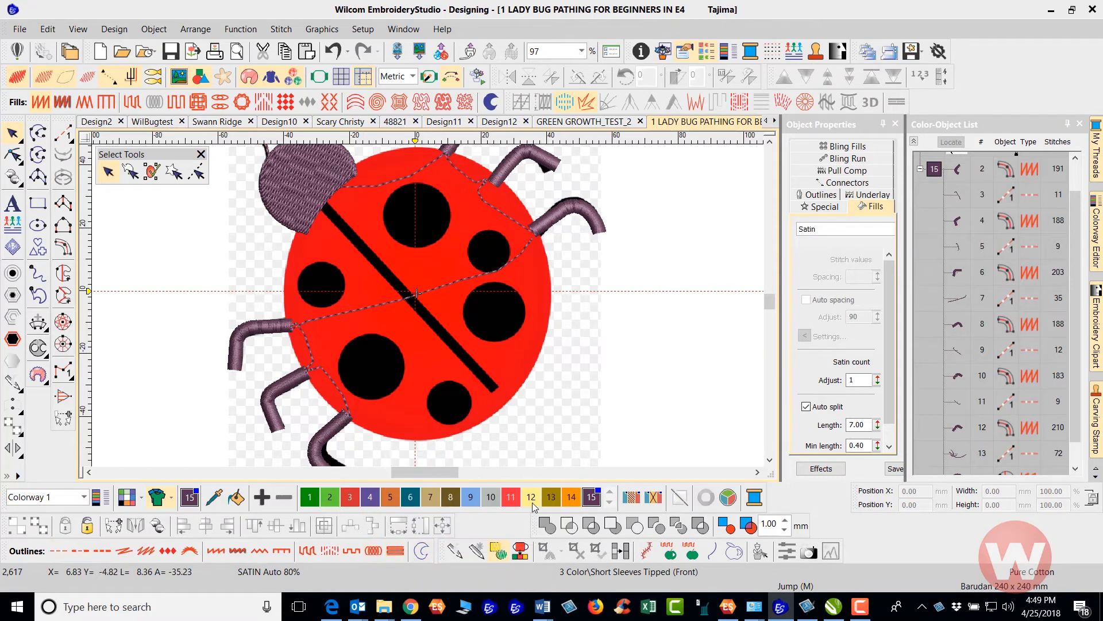
right_click(1031, 74)
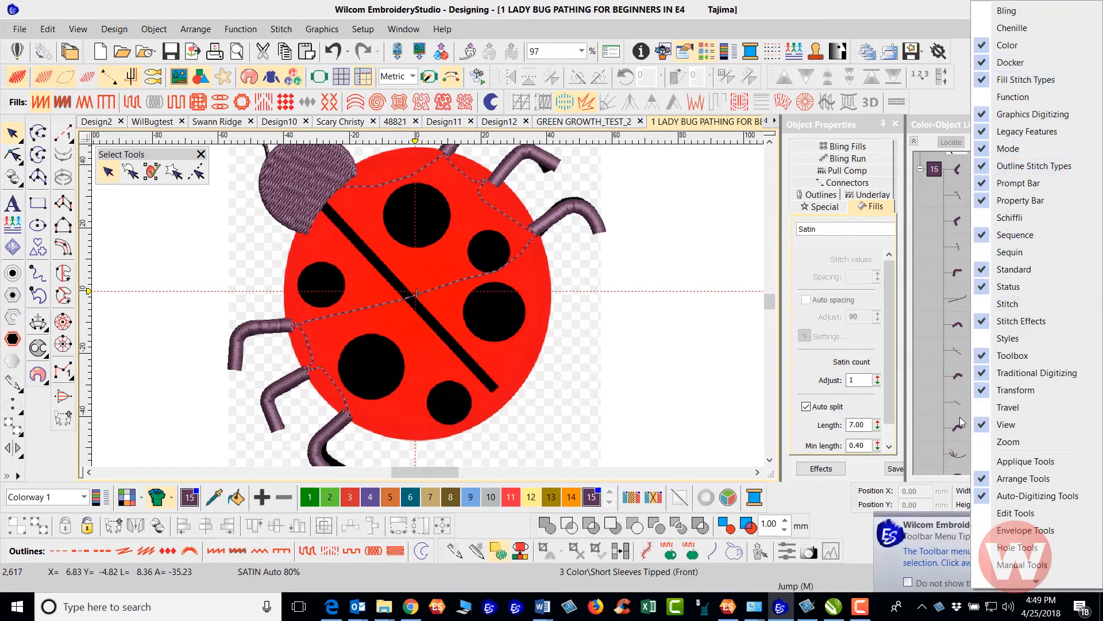
left_click(706, 350)
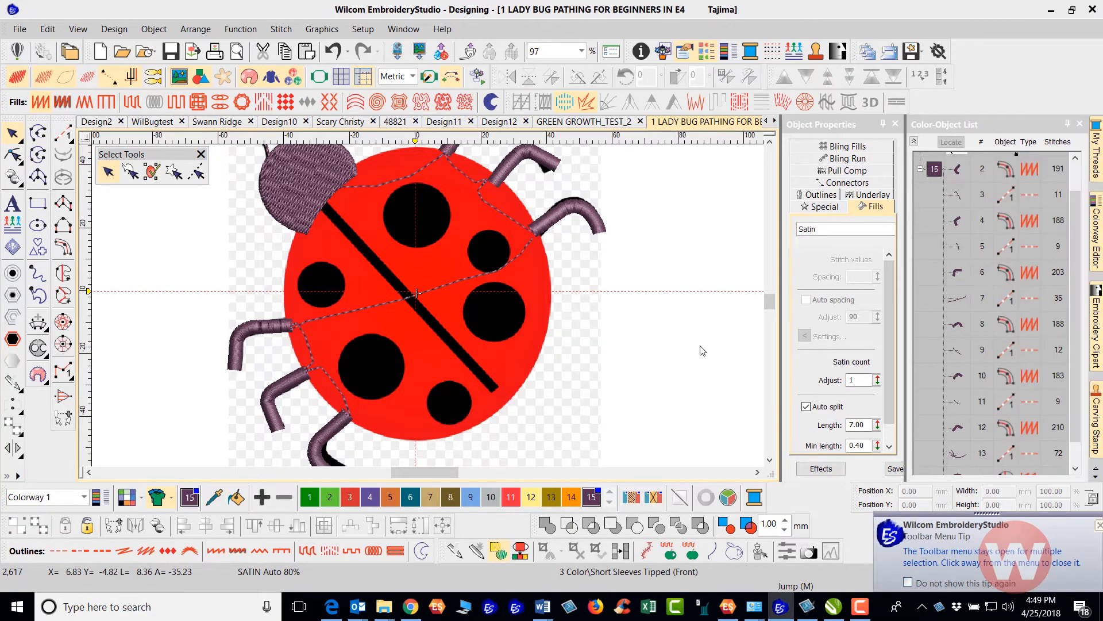
- Draw a Vector outline circle about 91 mm in diameter from the body's centre, around the red body
left_click(421, 550)
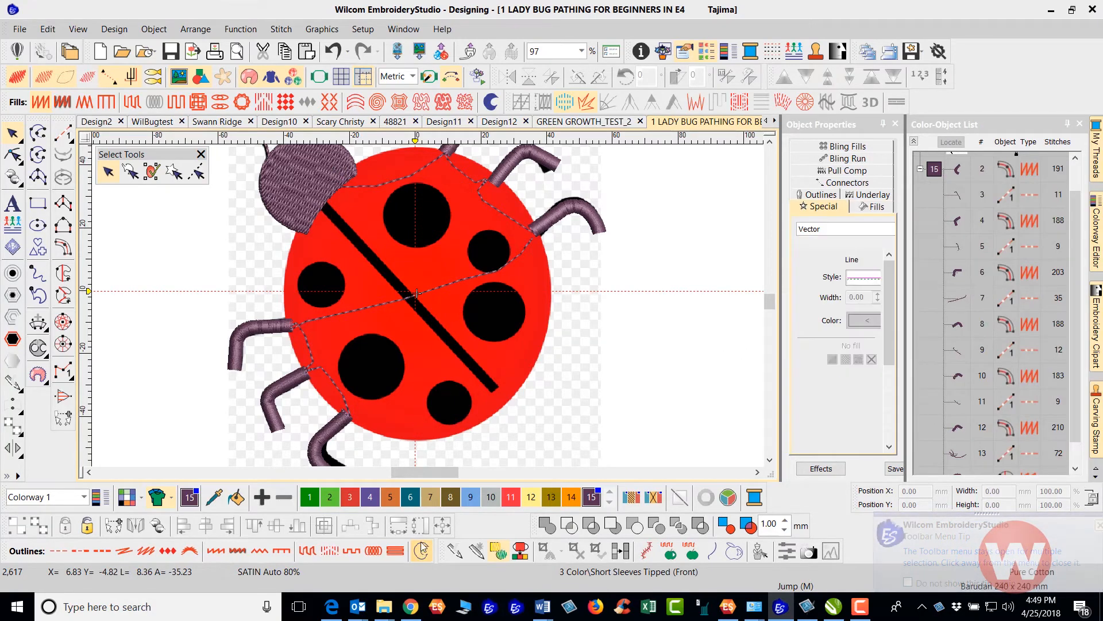
left_click(39, 226)
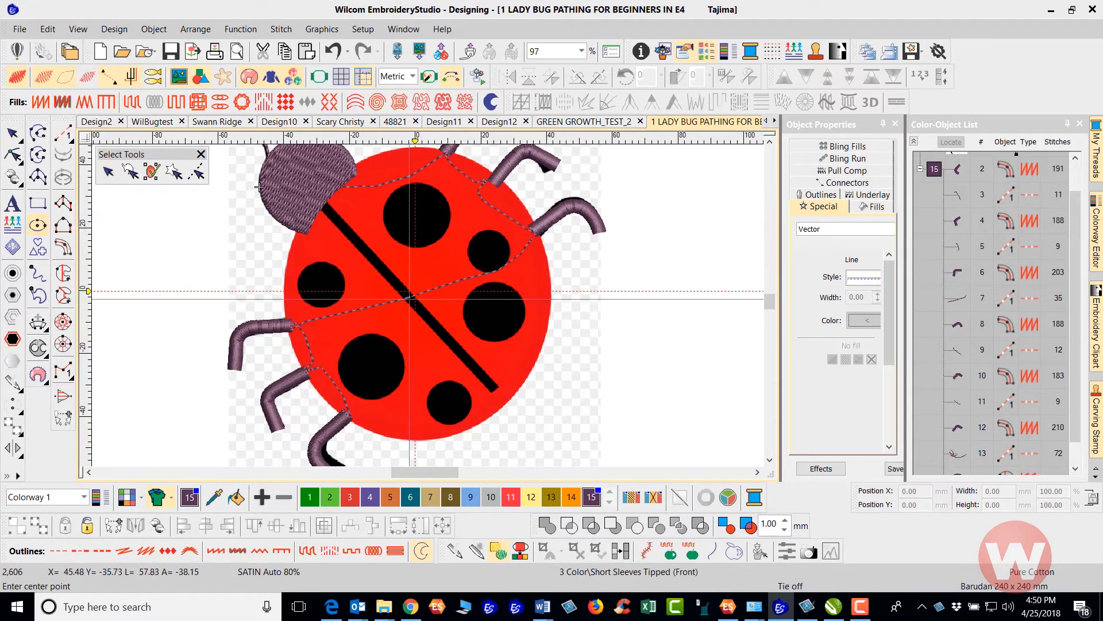
left_click(414, 294)
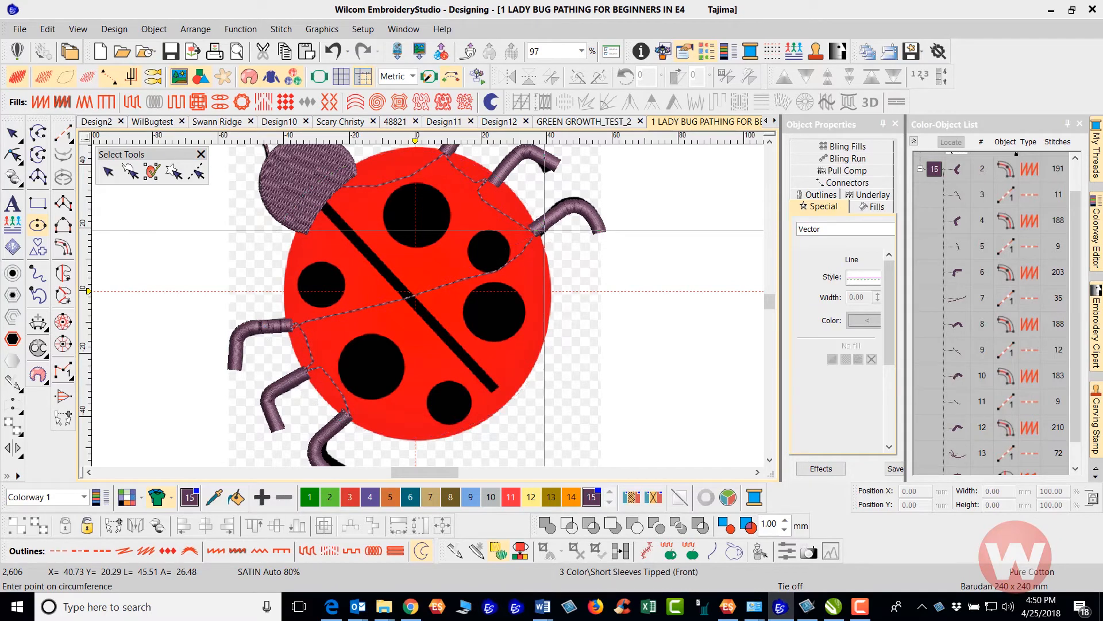
left_click(544, 231)
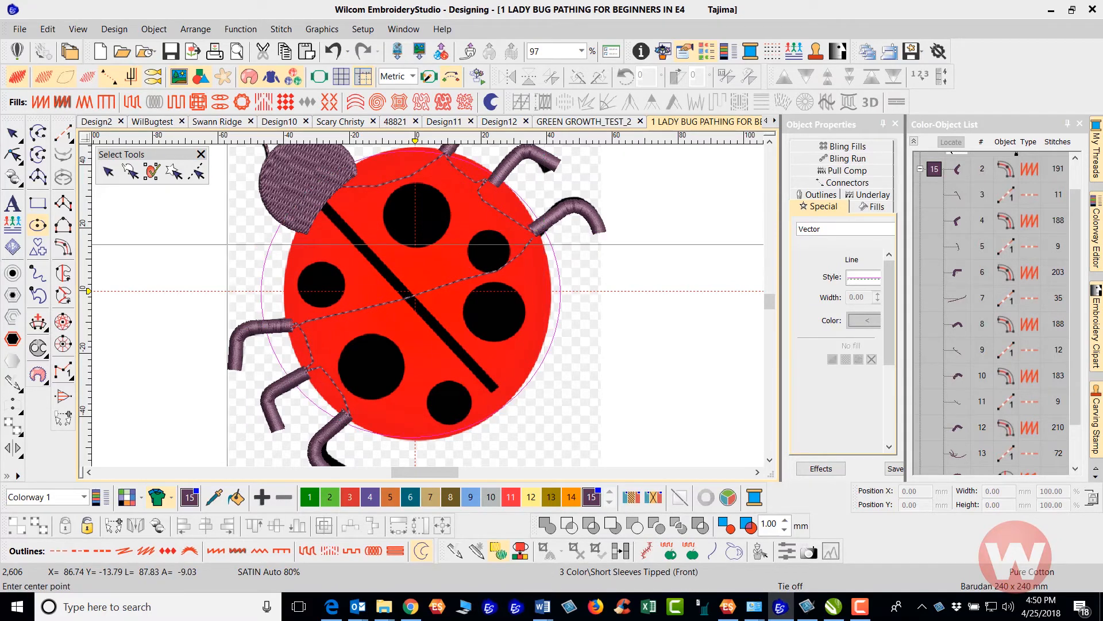
left_click(12, 134)
- Resize the vector circle to about 86 mm, align it with the body's left edge, and deselect it
scroll(430, 234, "down", 1)
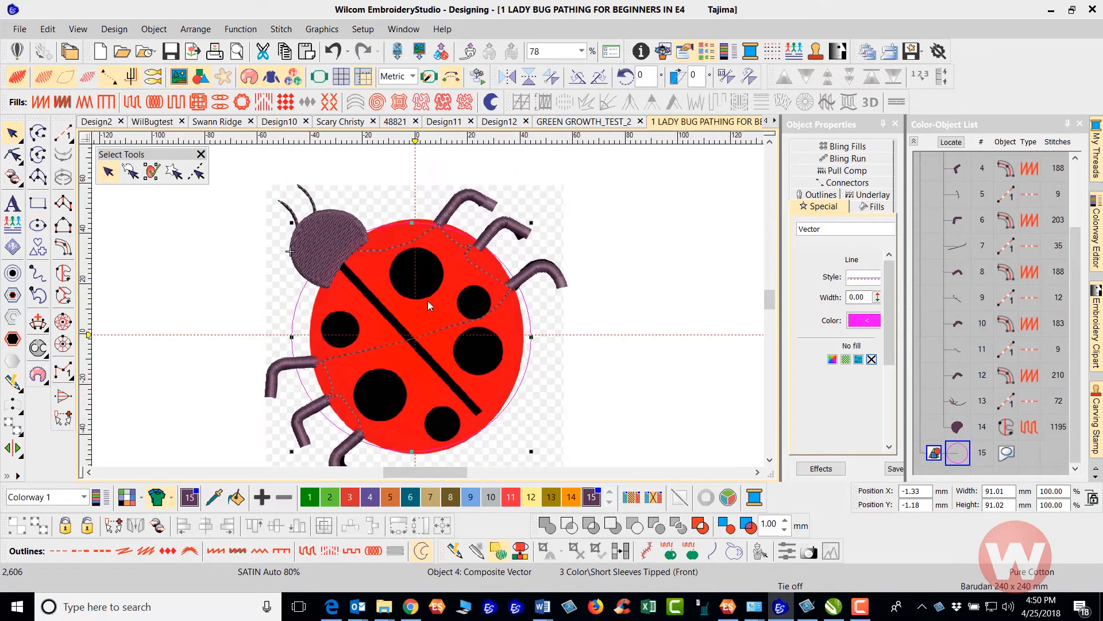
left_click_drag(292, 223, 308, 237)
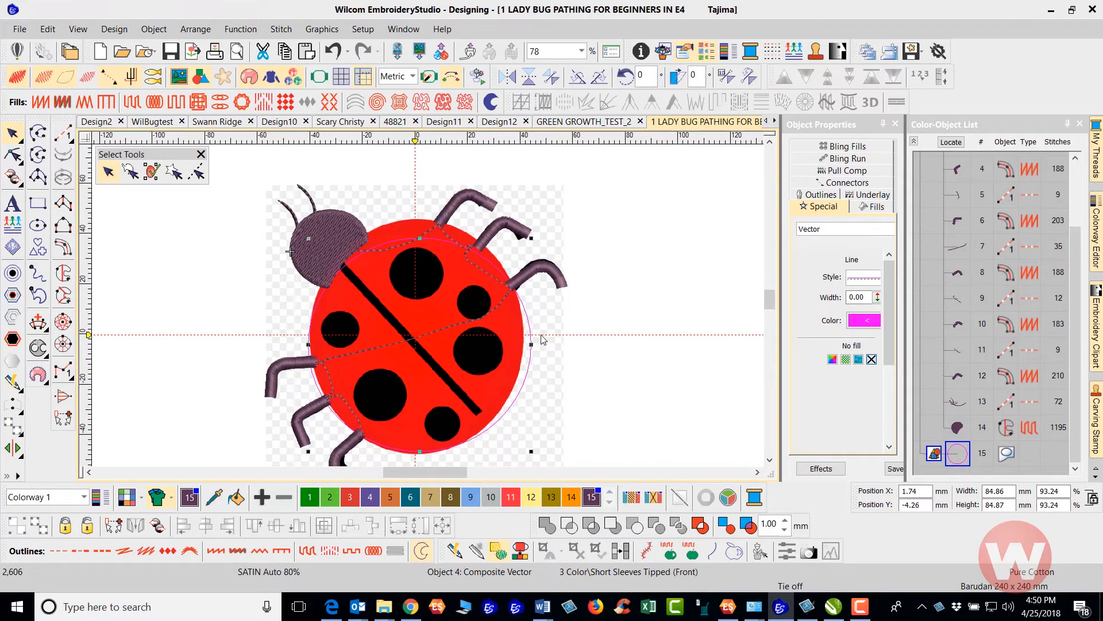
mouse_move(533, 338)
left_mouse_down()
mouse_move(527, 318)
mouse_move(535, 327)
left_mouse_up()
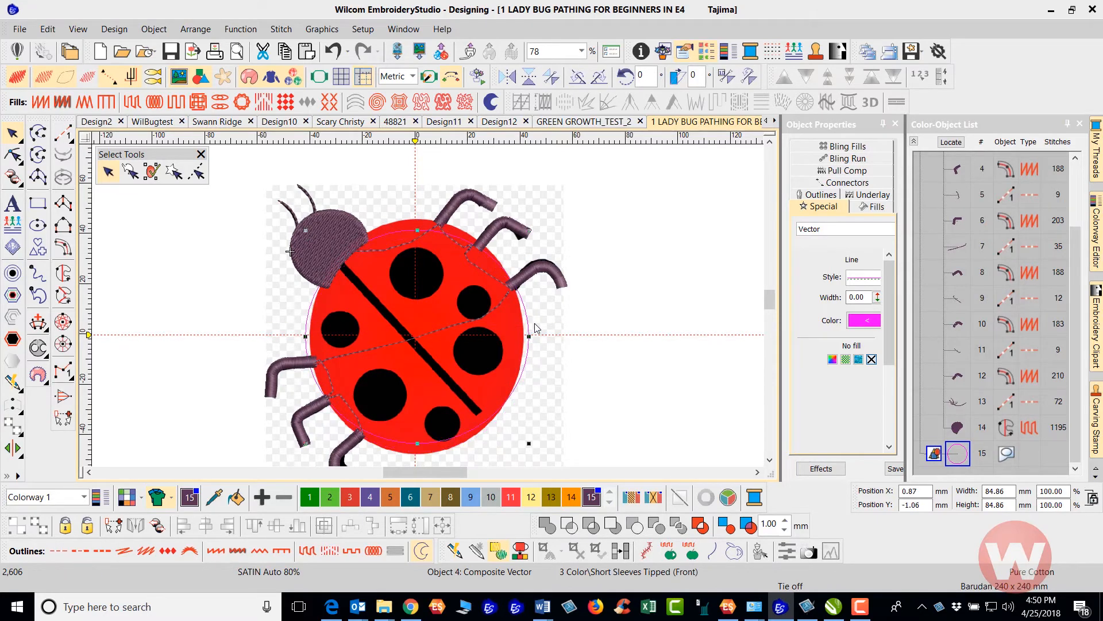
left_click_drag(529, 444, 530, 446)
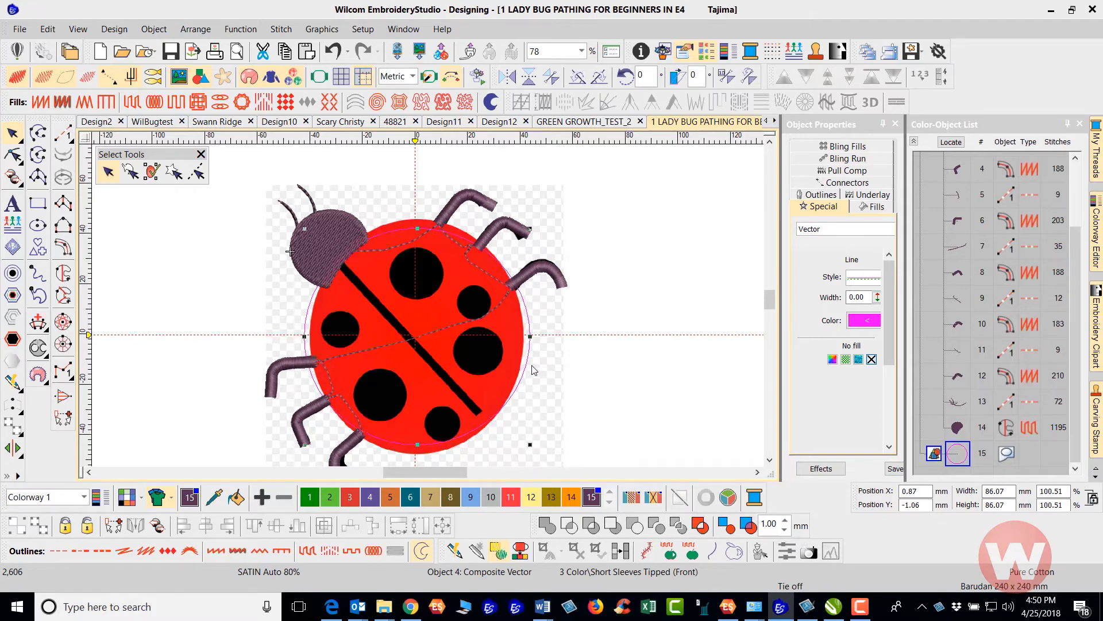
left_click_drag(526, 369, 534, 367)
left_click(582, 357)
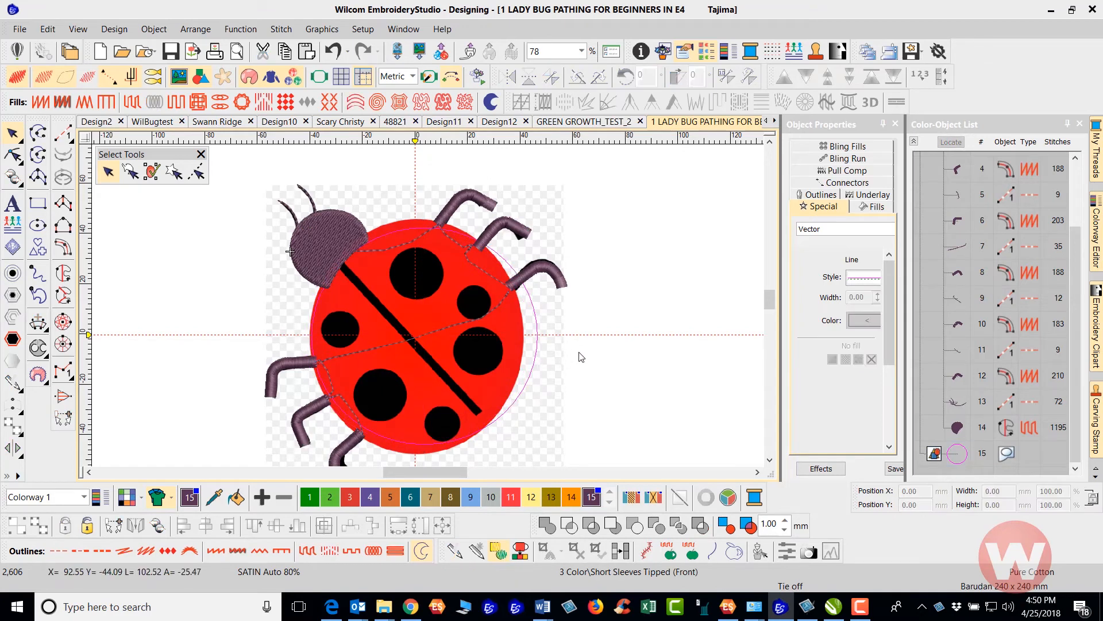
- Reposition the vector circle over the red body and enlarge it to about 89 mm in diameter
left_click(535, 371)
left_click_drag(531, 367, 520, 391)
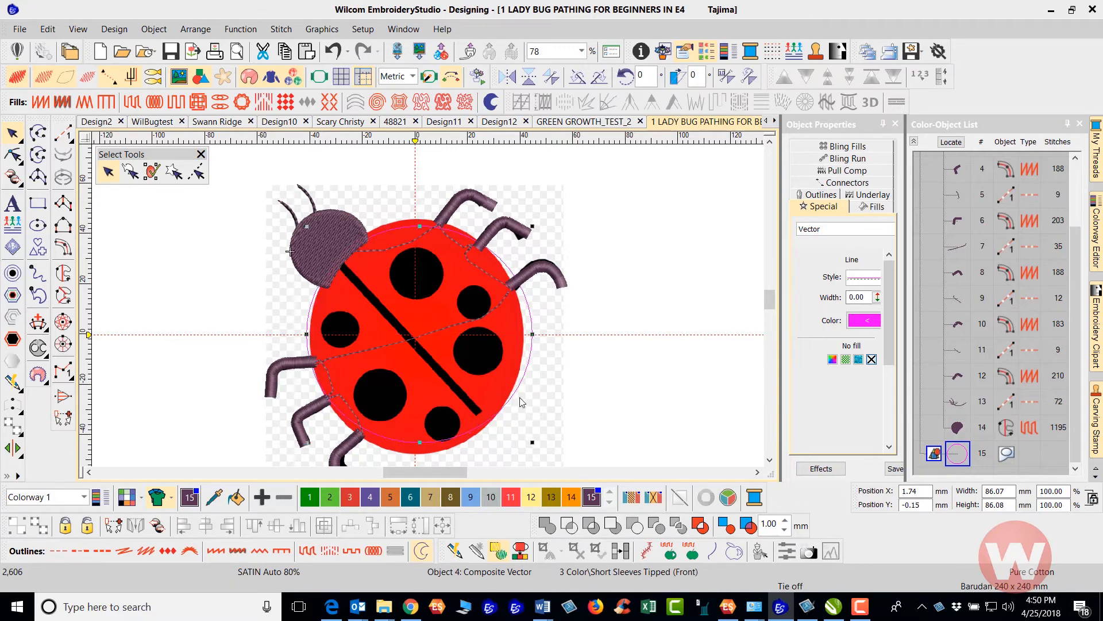
left_click_drag(530, 443, 481, 373)
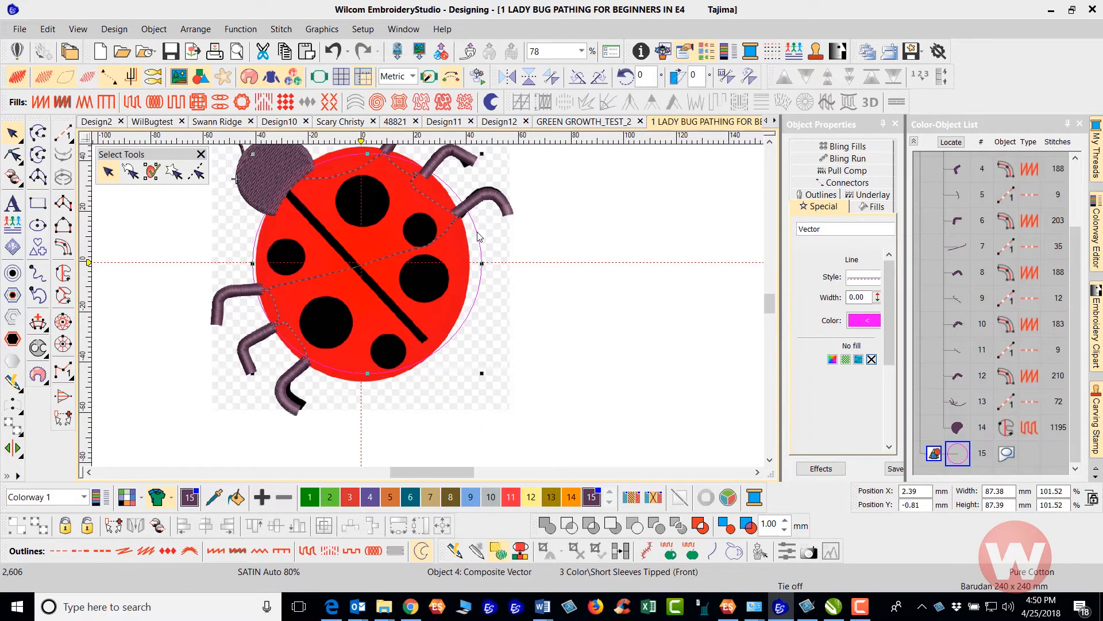
left_click_drag(477, 238, 477, 236)
left_click_drag(482, 373, 481, 373)
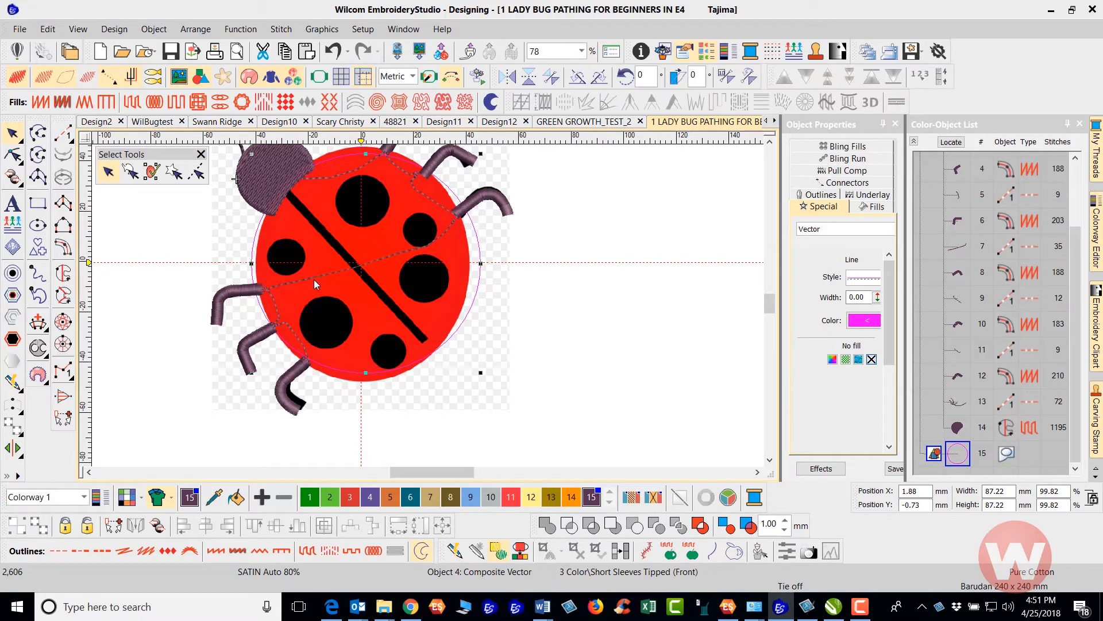
left_click_drag(481, 372, 483, 375)
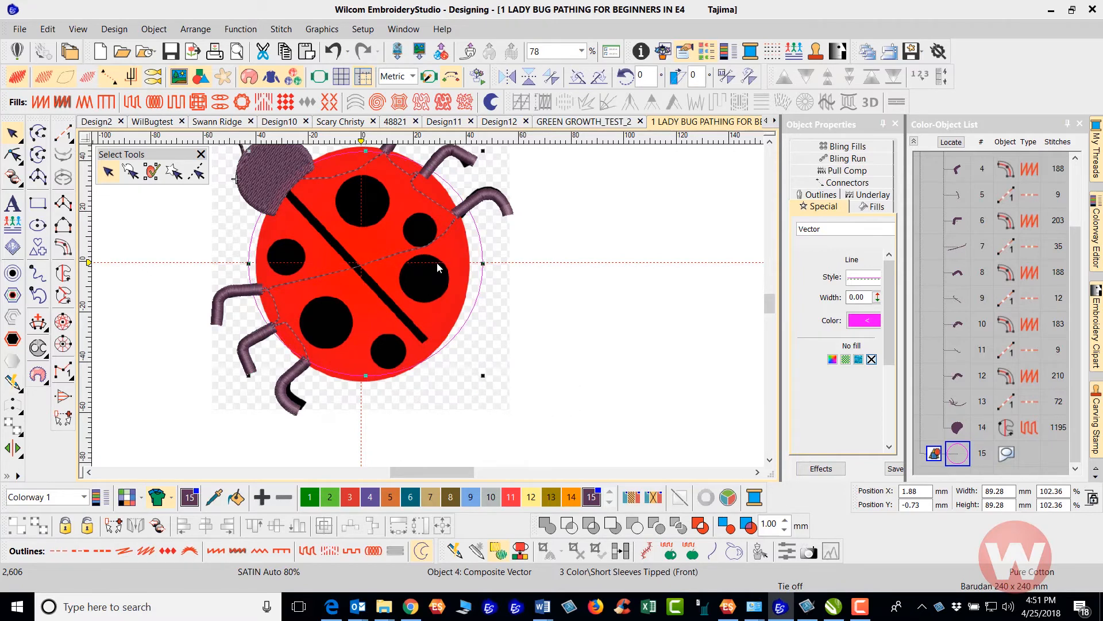
scroll(437, 264, "down", 1)
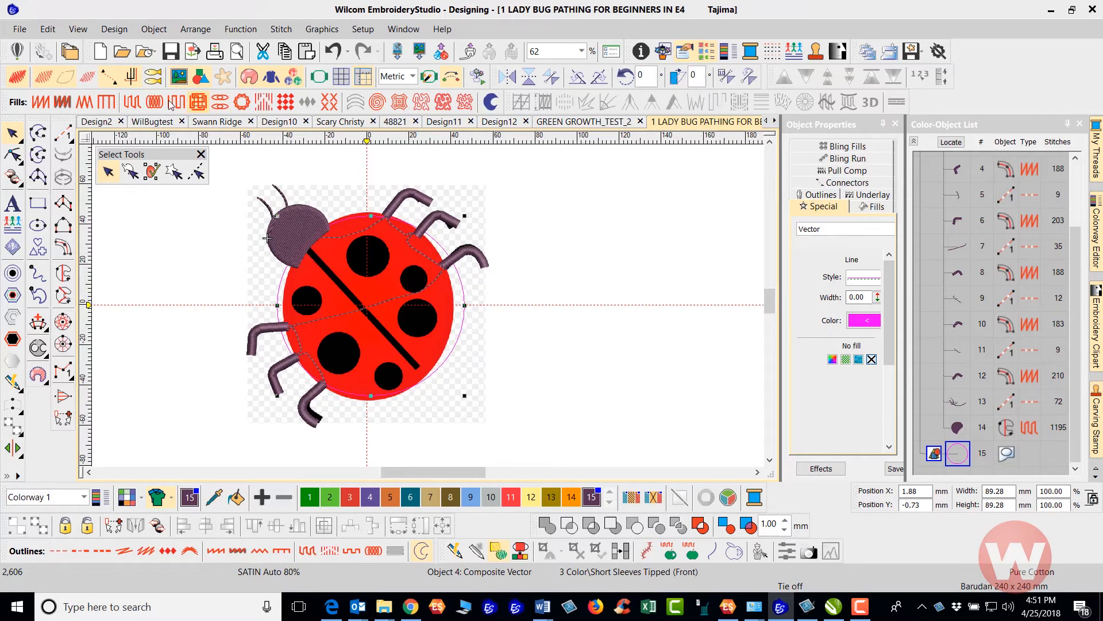
- Convert the vector body circle to a Tatami fill and recolor it with red color 11
left_click(131, 105)
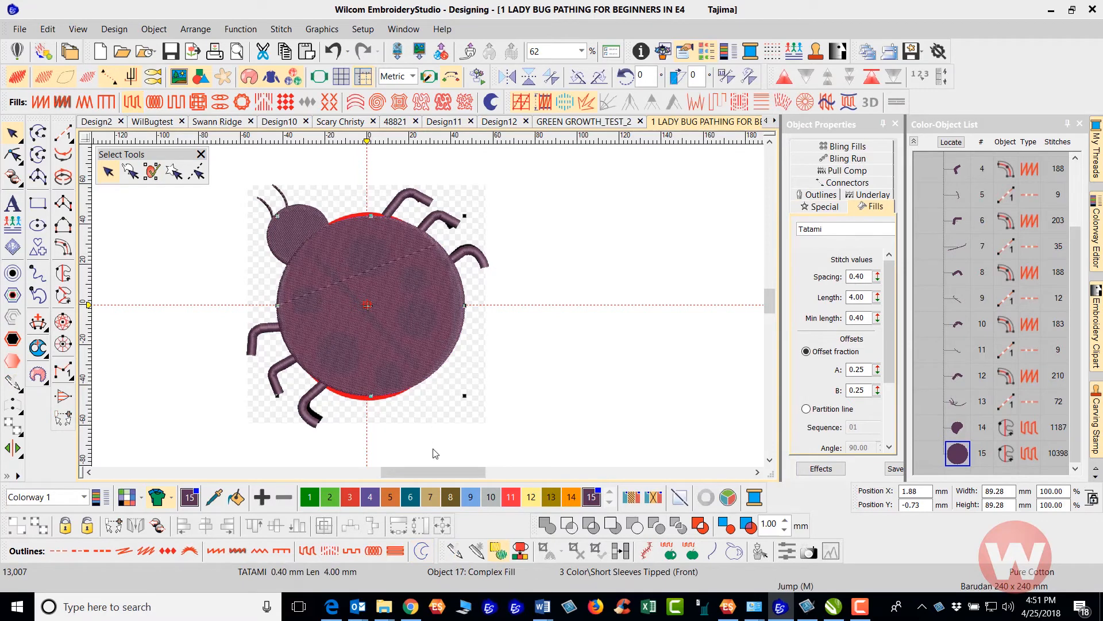
left_click(511, 496)
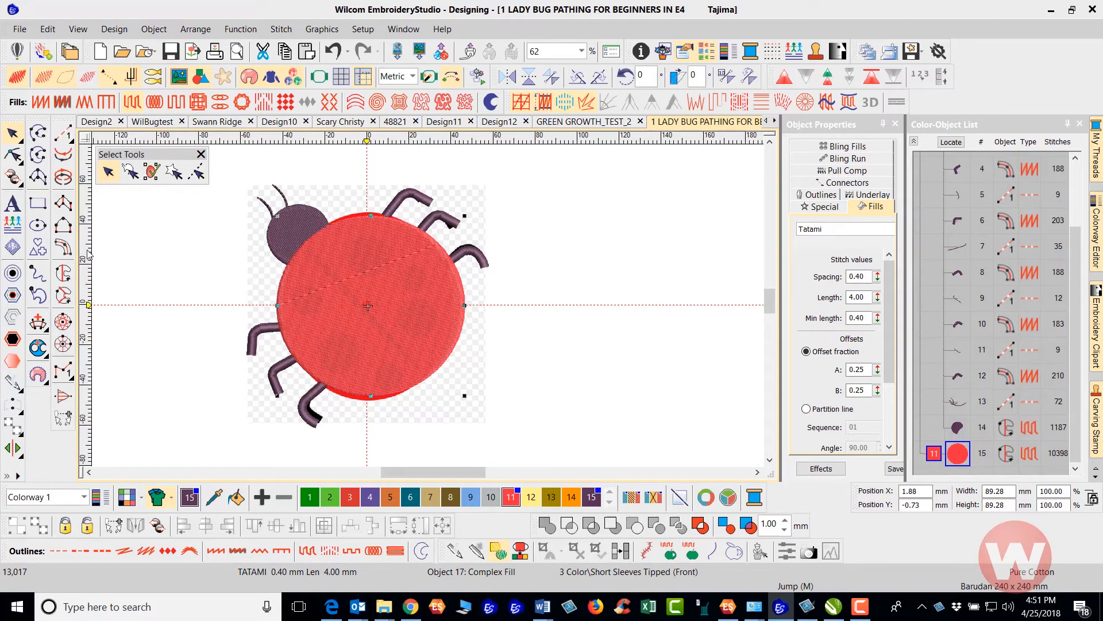
- Add one Satin Column C offset at 0.00 mm spacing around the red body, recolor it with color 11, and deselect it
left_click(12, 274)
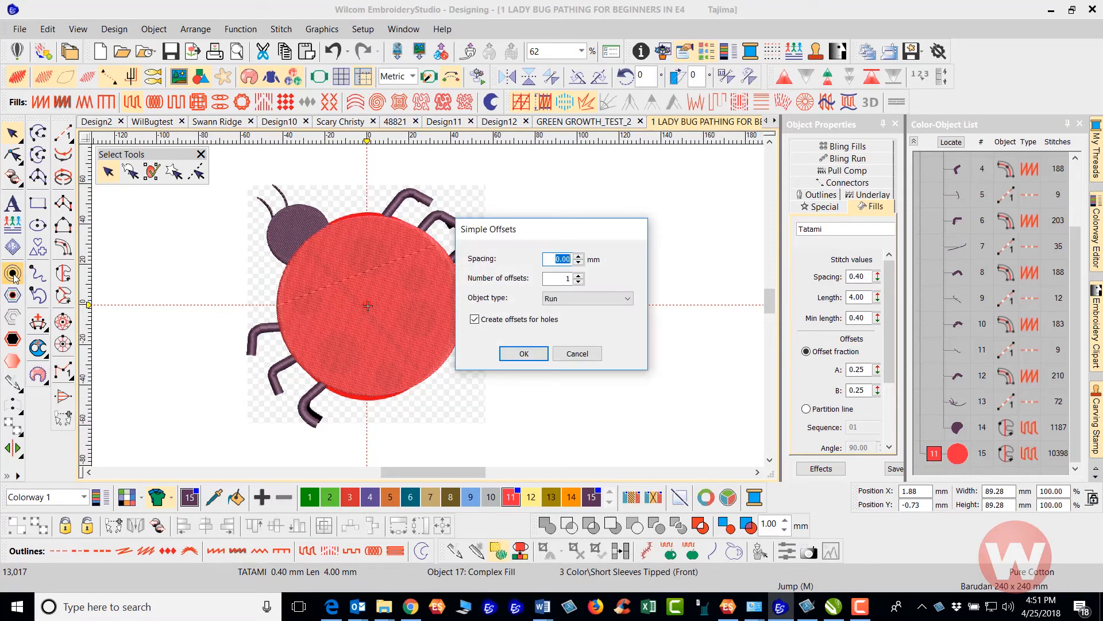
left_click_drag(542, 229, 603, 216)
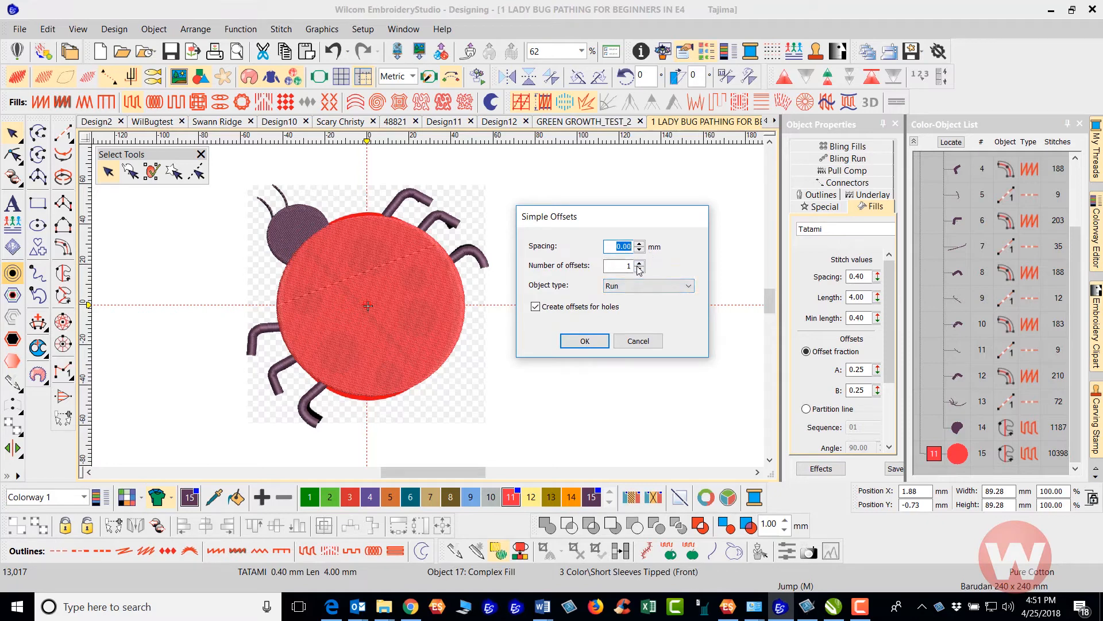
left_click(689, 287)
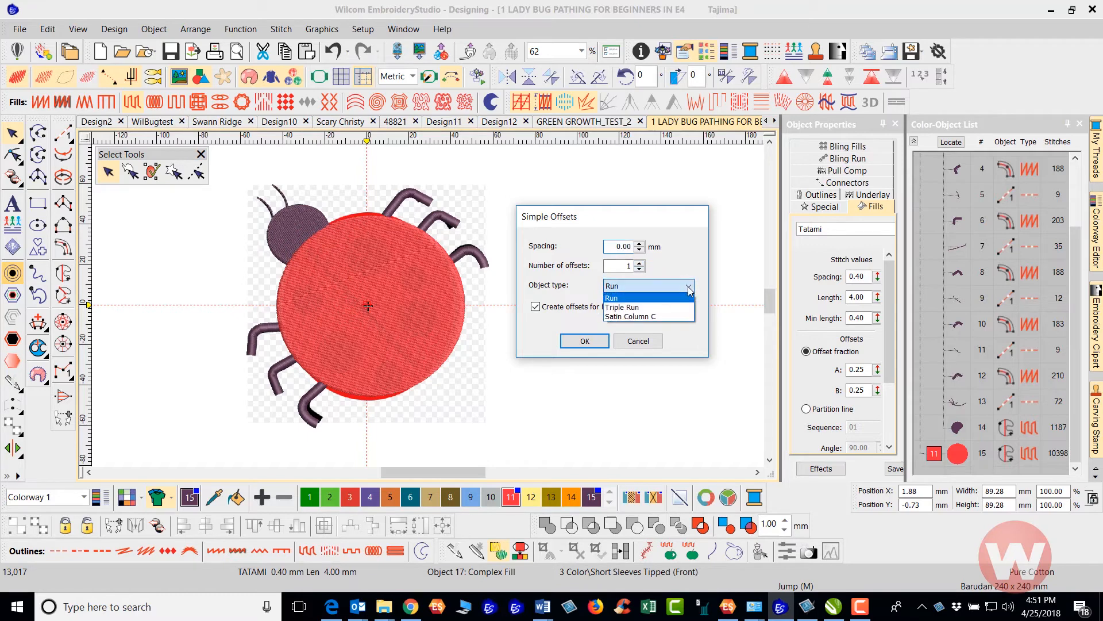
left_click(671, 313)
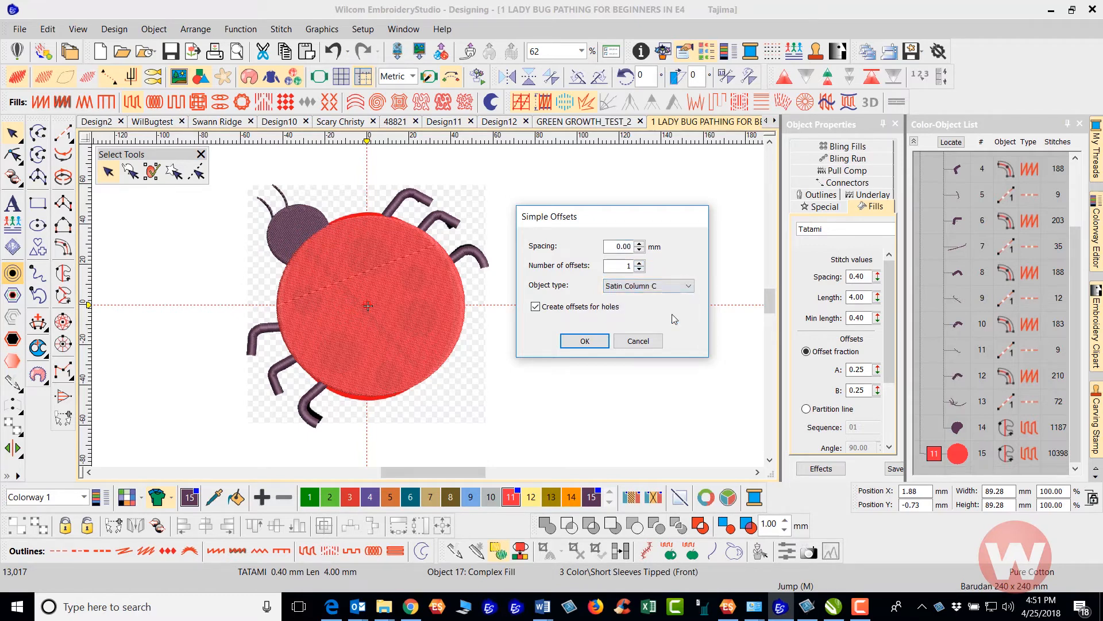
left_click(584, 341)
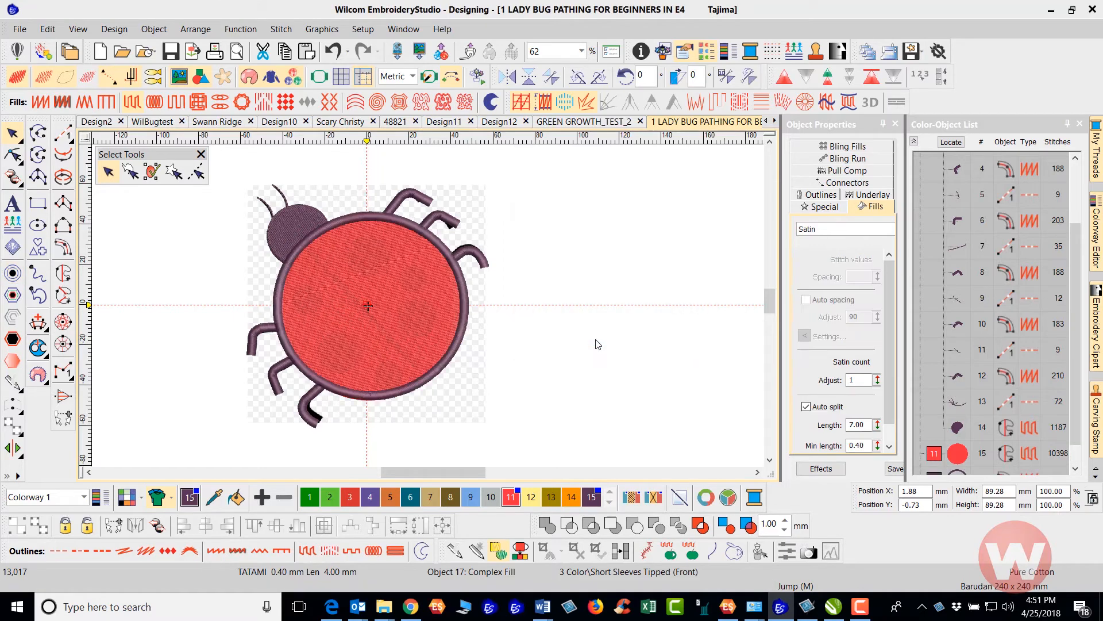
left_click(13, 133)
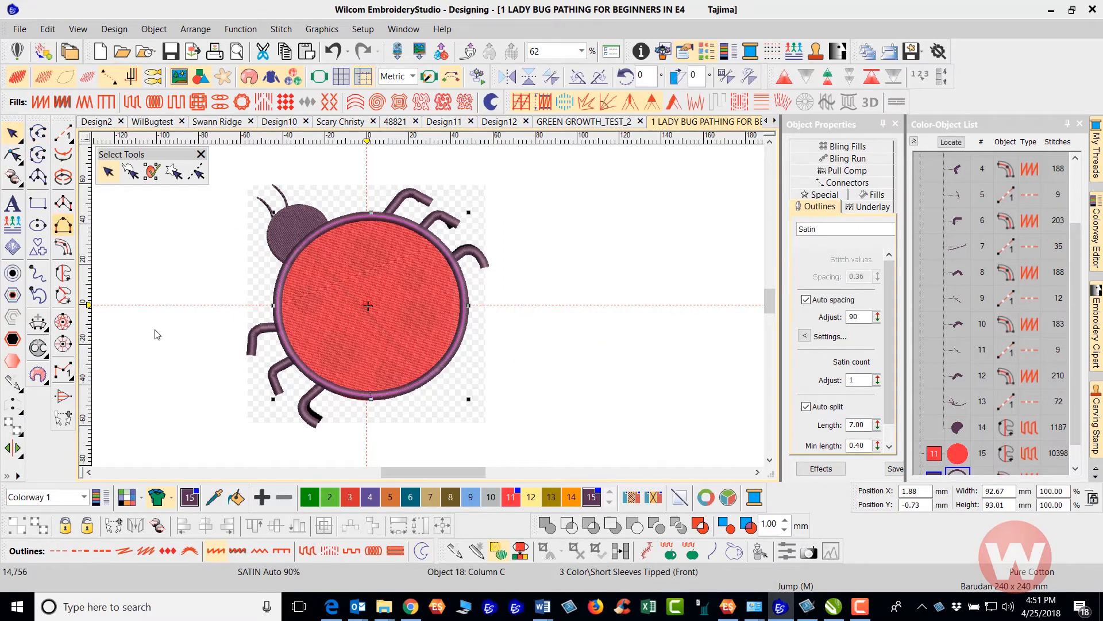
left_click(513, 498)
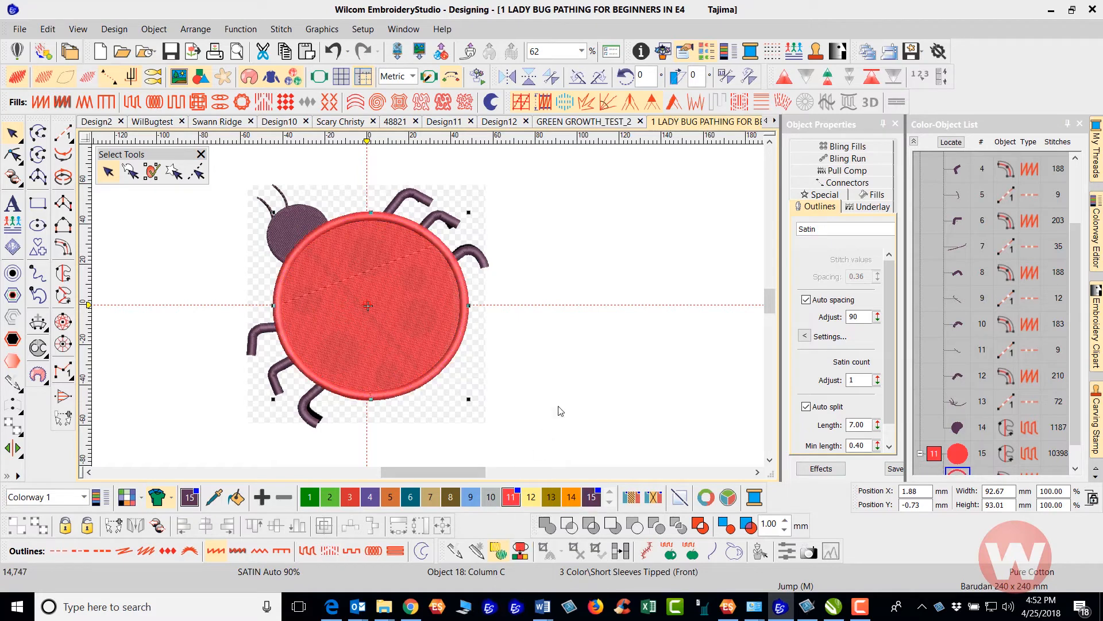
left_click(587, 344)
- With stitches and artwork hidden, steepen the red body fill's stitch angle and move its exit point to the body's lower-right edge
scroll(418, 315, "up", 1)
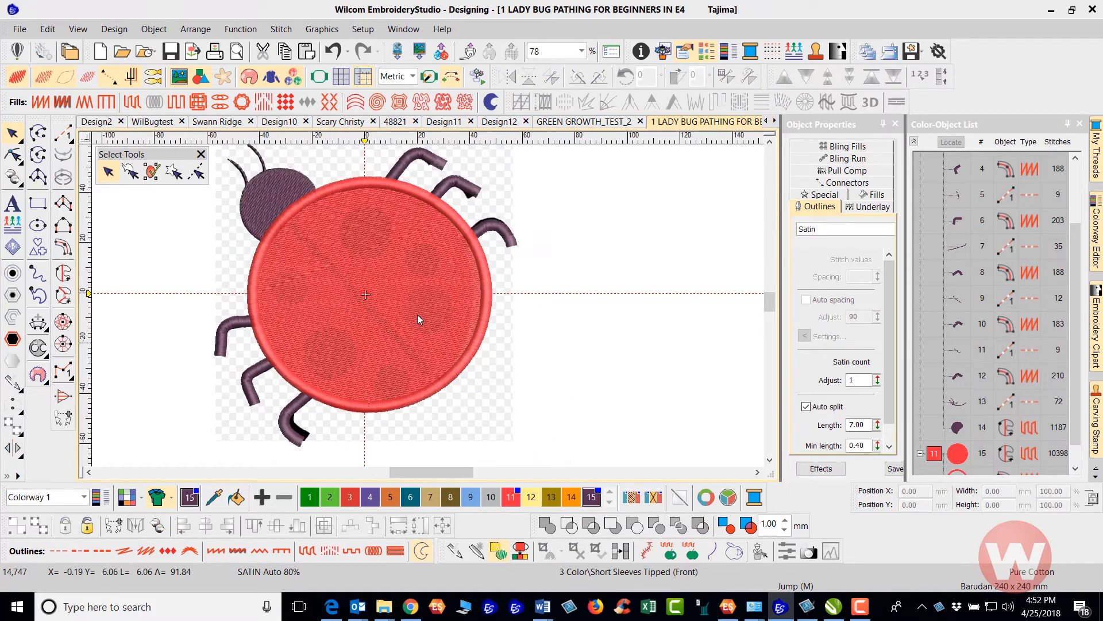
scroll(427, 305, "down", 2)
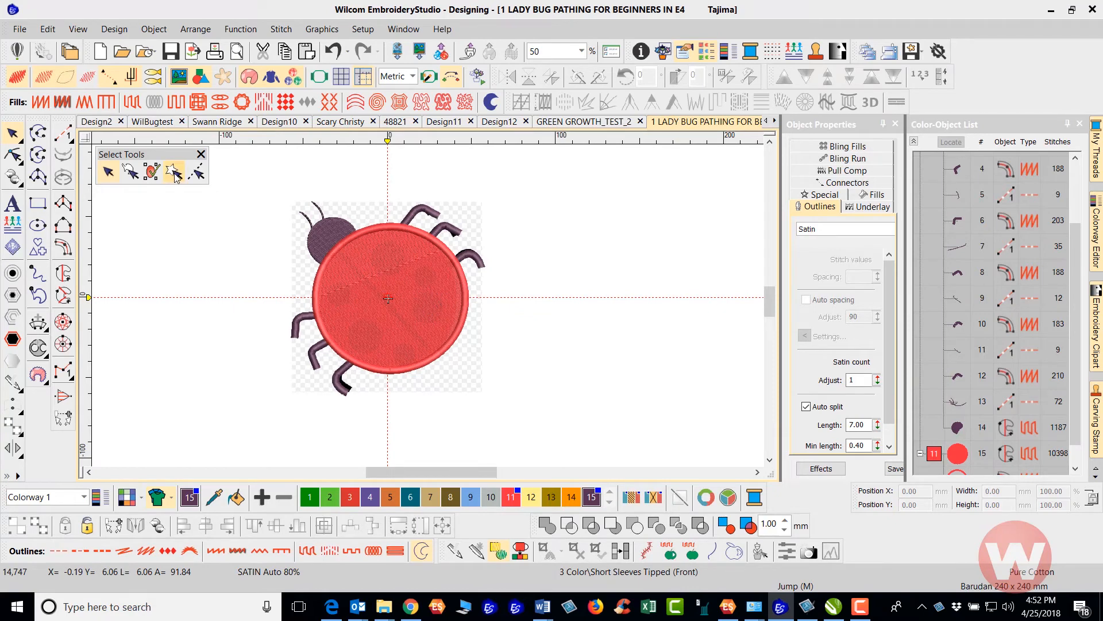
scroll(392, 298, "up", 1)
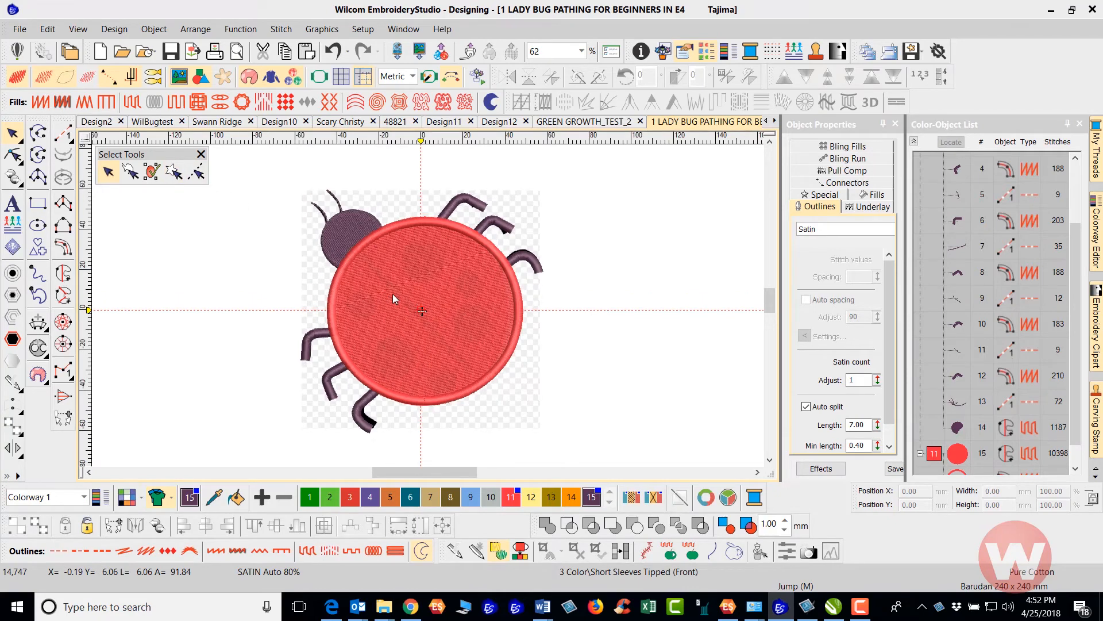
key("s")
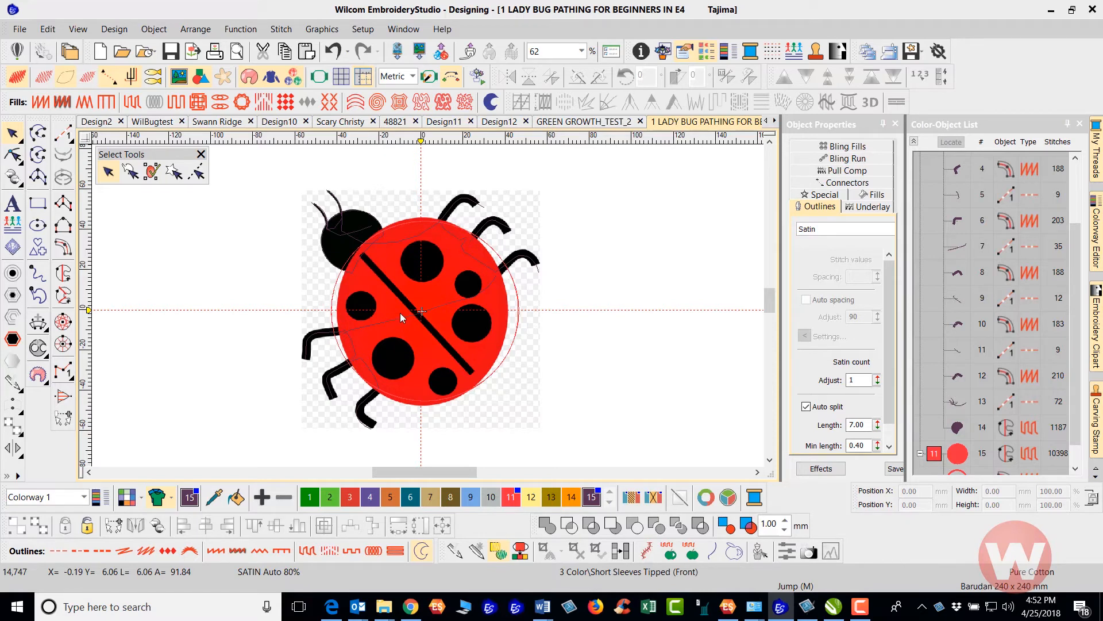
left_click(13, 155)
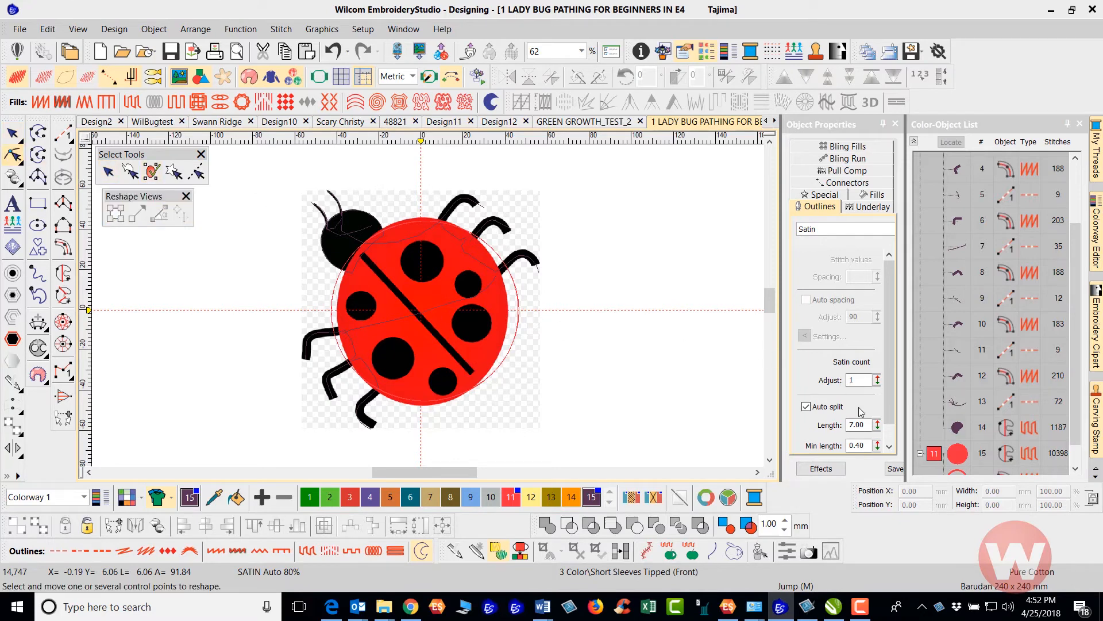
left_click(963, 456)
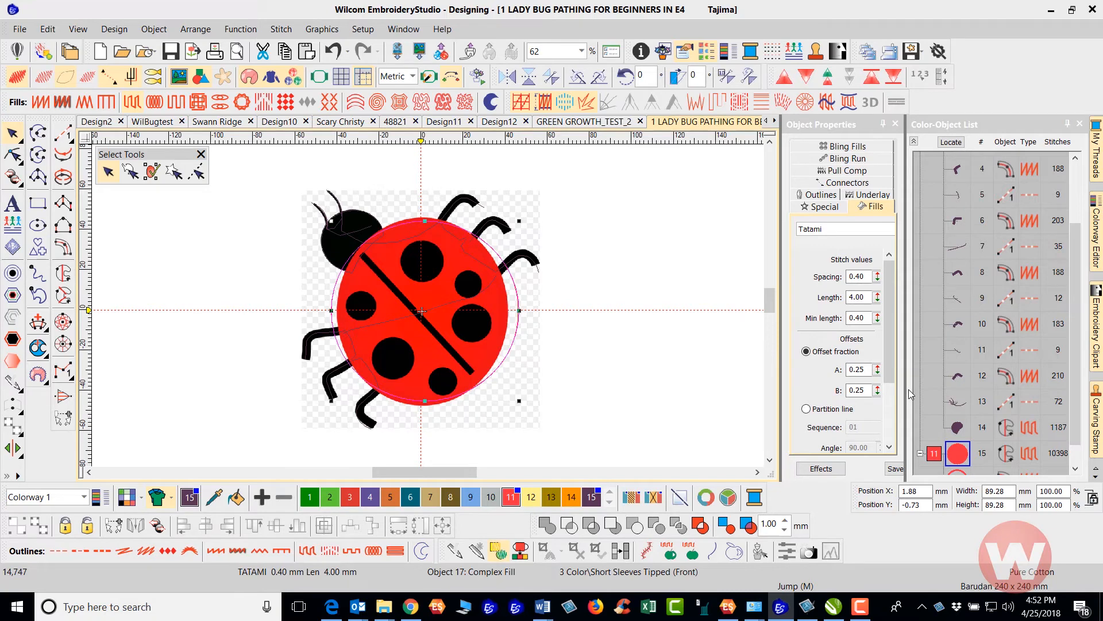
key("d")
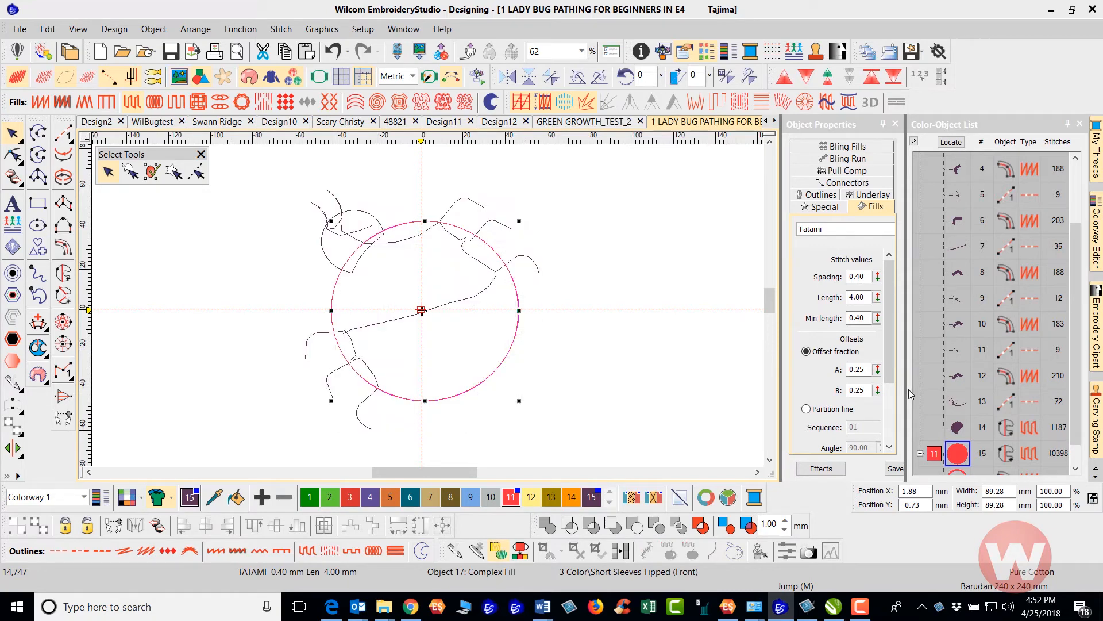
key("h")
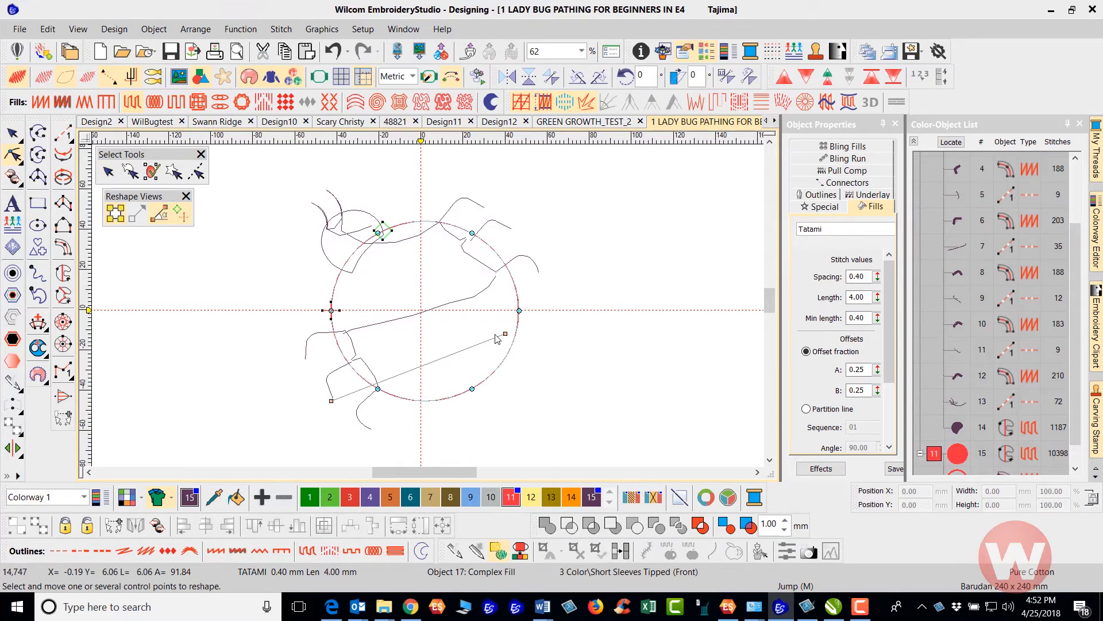
left_click_drag(505, 333, 528, 296)
left_click_drag(380, 233, 378, 238)
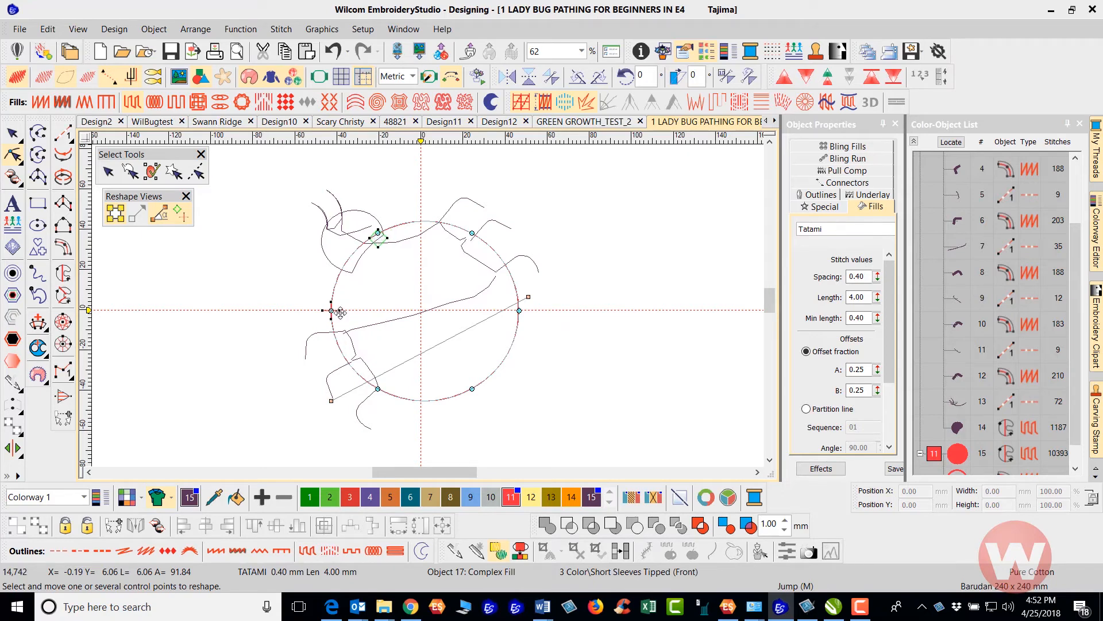
mouse_move(337, 312)
left_mouse_down()
mouse_move(464, 375)
mouse_move(470, 390)
left_mouse_up()
- Move the satin border's entry and exit points onto the fill's exit point at the body's lower-right edge, and save the design
key("Tab")
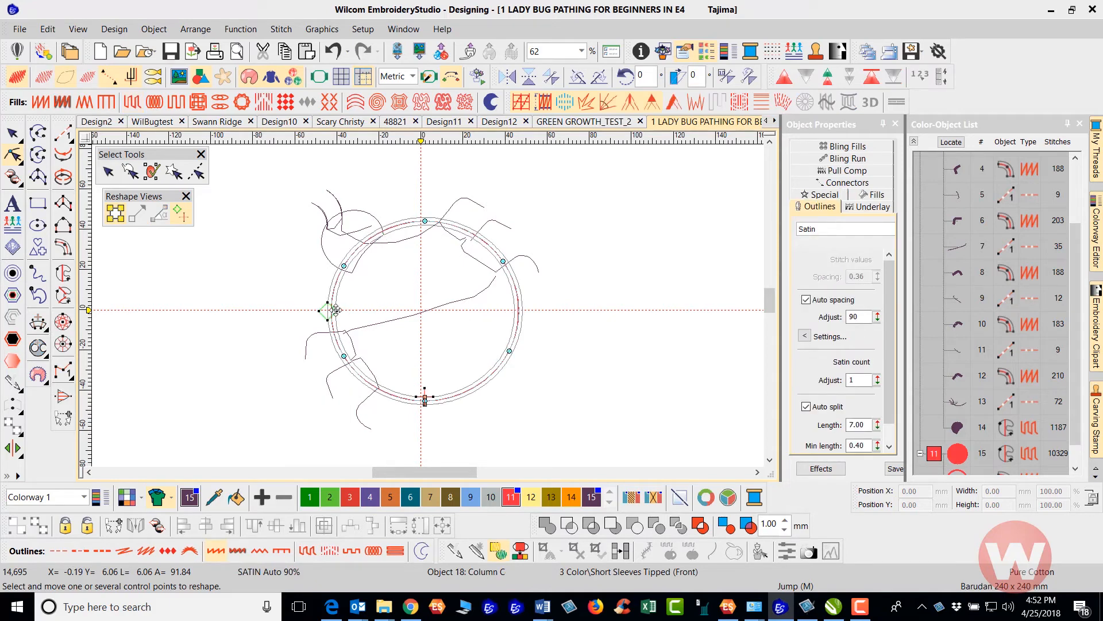
left_click_drag(329, 310, 483, 381)
key("shift+Tab")
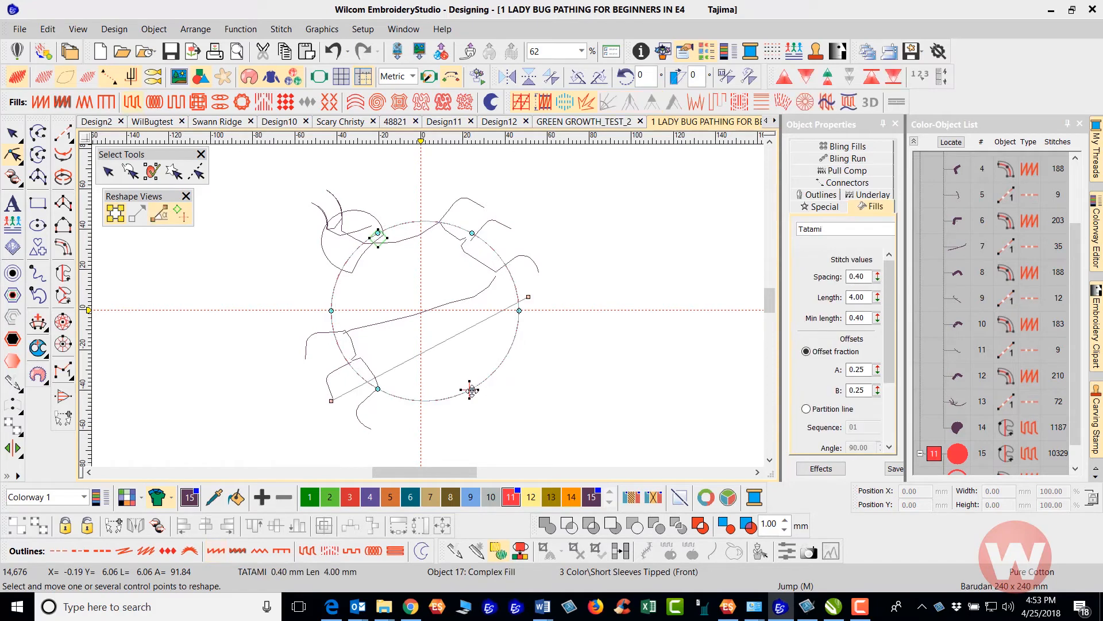
key("Tab")
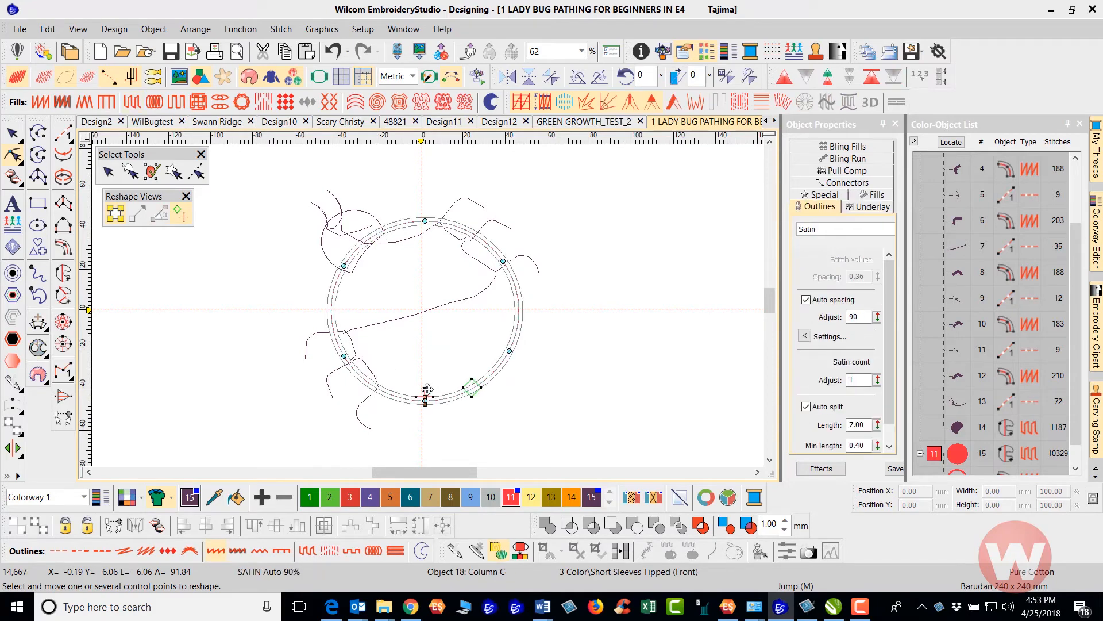
left_click_drag(426, 396, 470, 389)
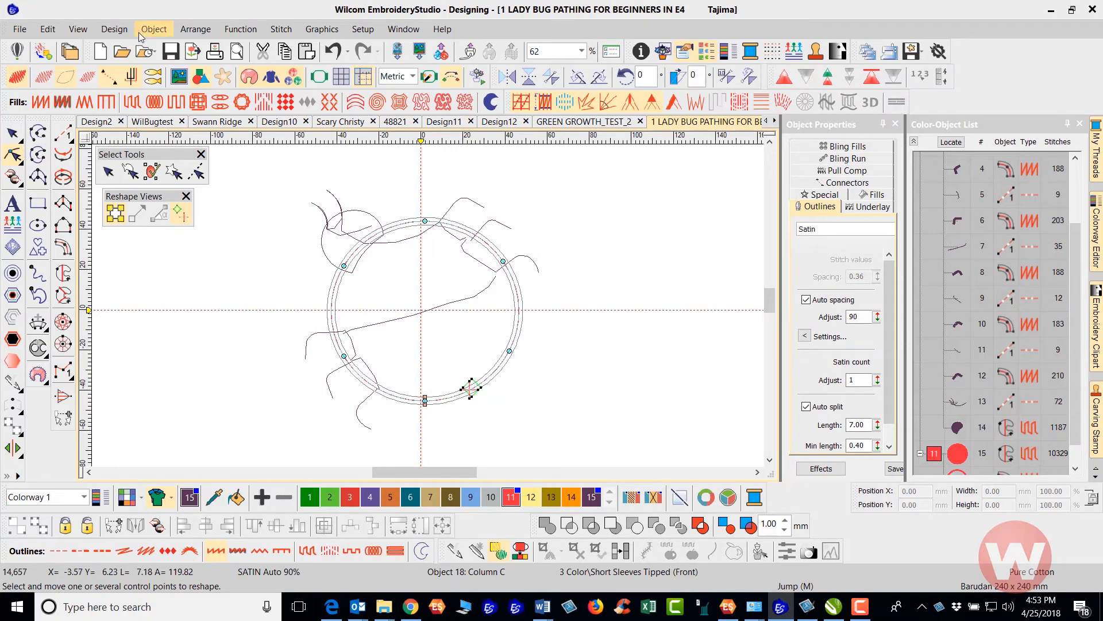
left_click(174, 53)
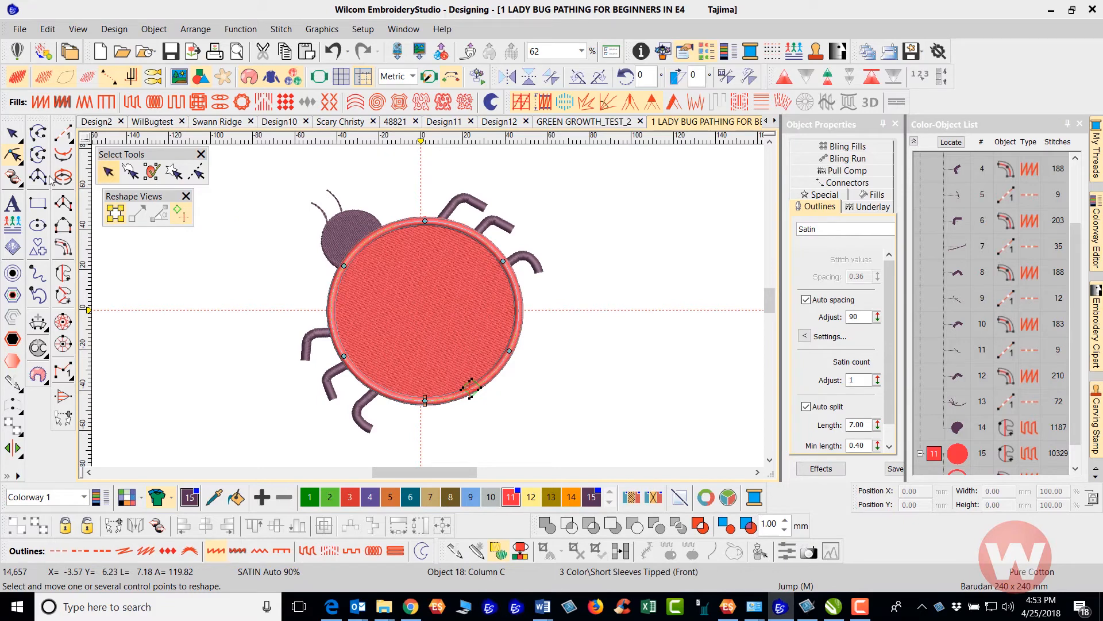
left_click(108, 171)
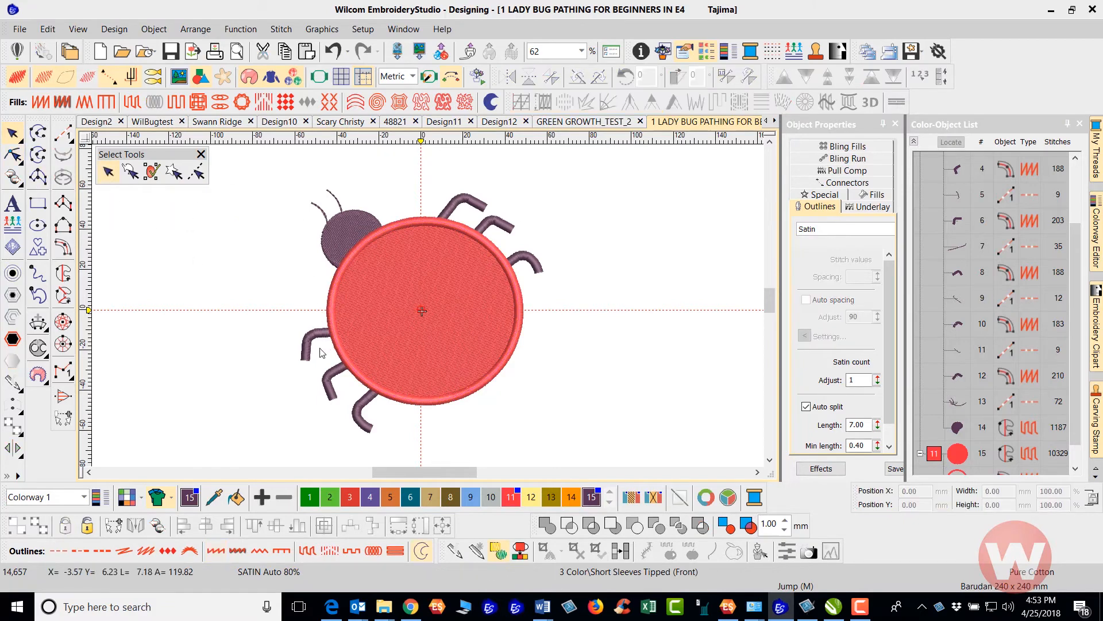
left_click(358, 404)
left_click(239, 307)
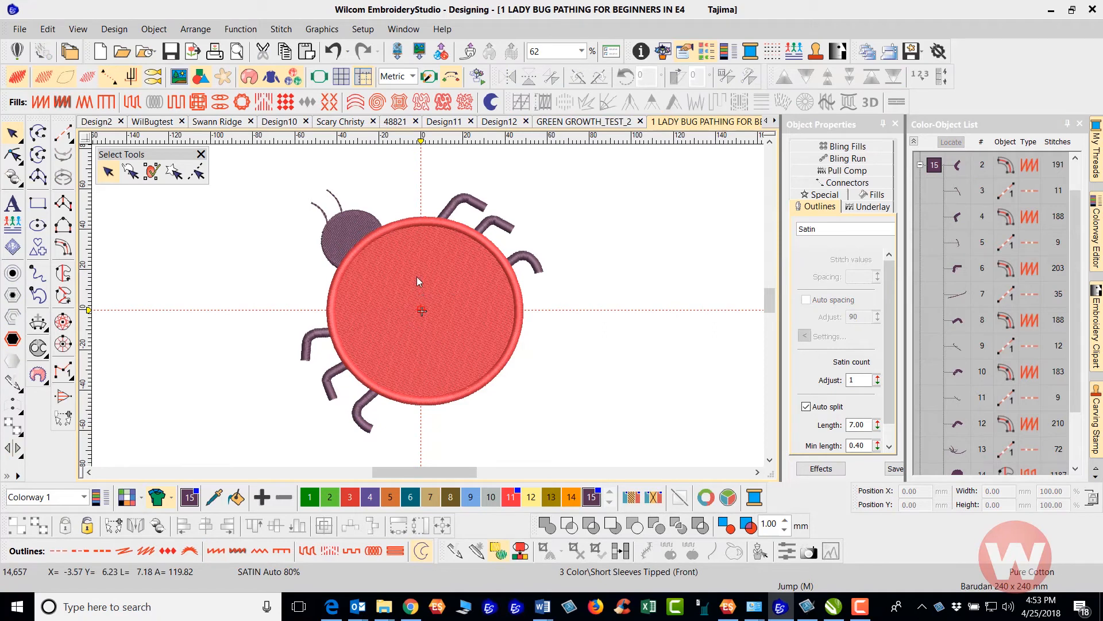
- Draw a circle about 14 mm in diameter over the artwork's leftmost black spot, then show the stitches again
key("s")
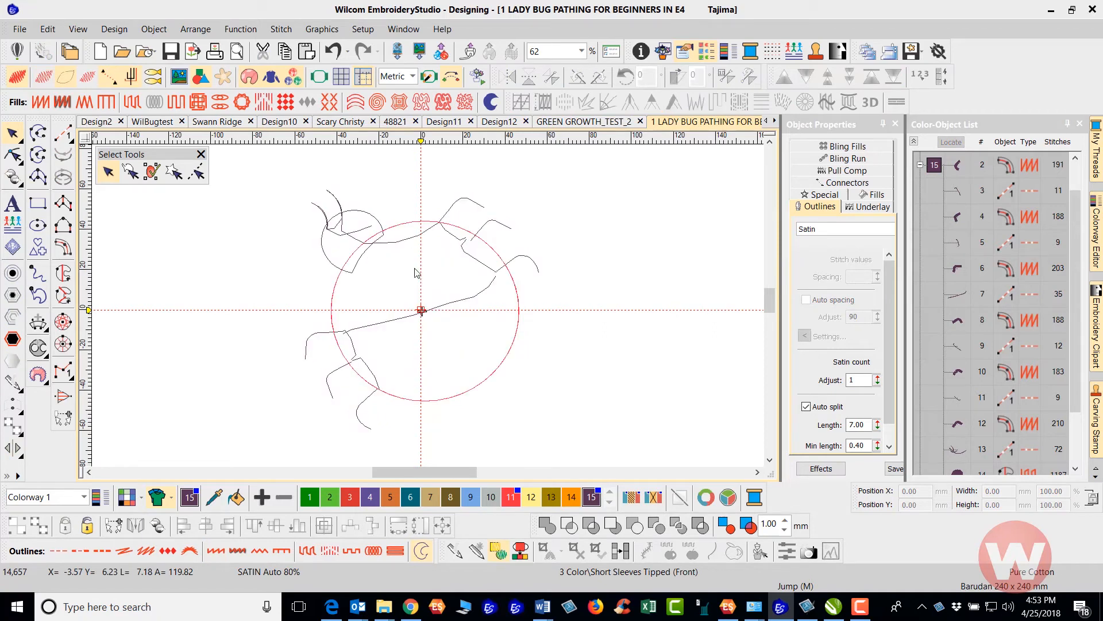
key("d")
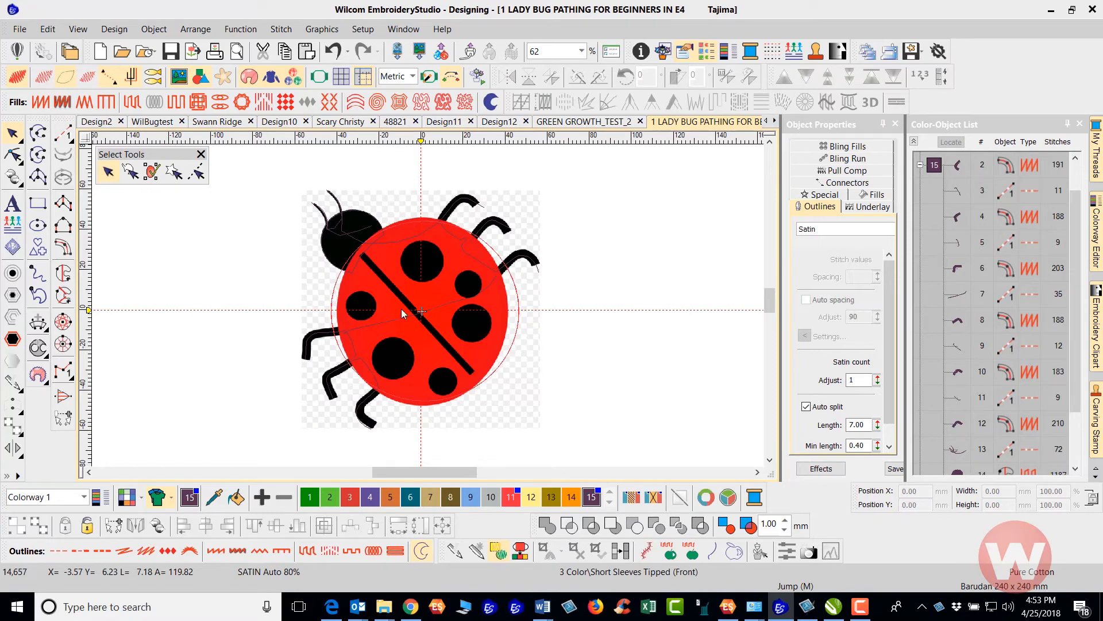
scroll(412, 311, "up", 2)
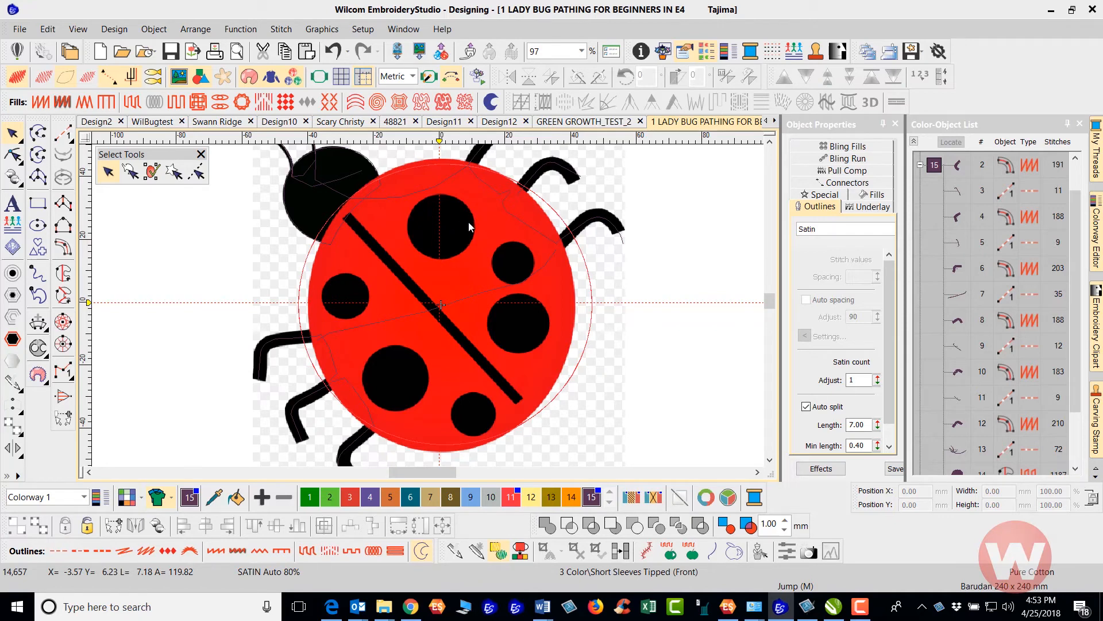
scroll(468, 222, "down", 2)
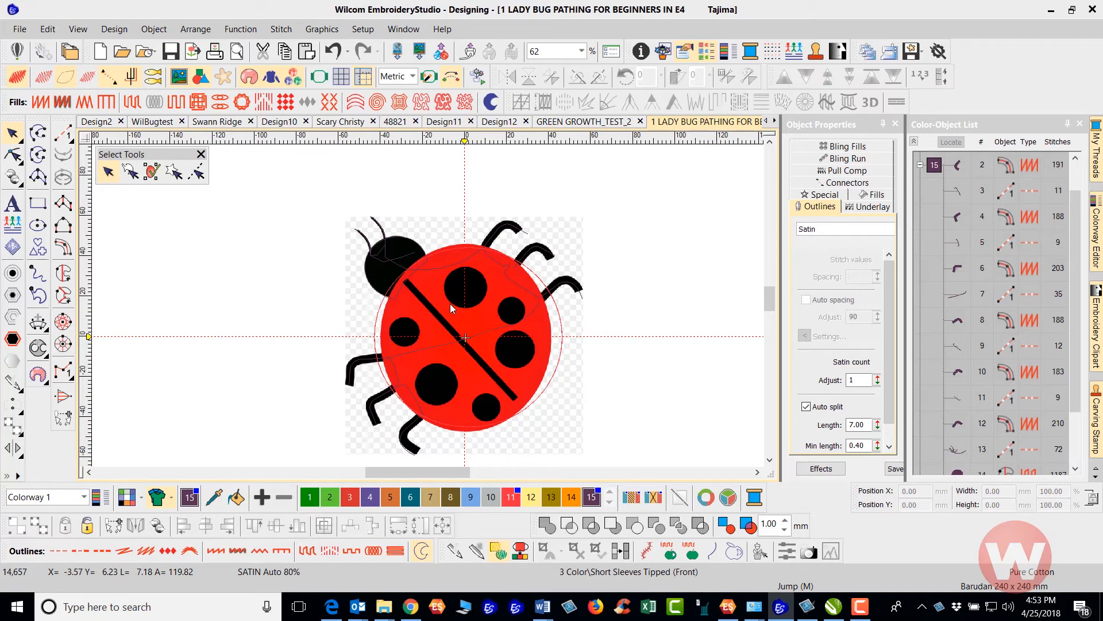
left_click(497, 232)
left_click(460, 225)
scroll(442, 336, "up", 2)
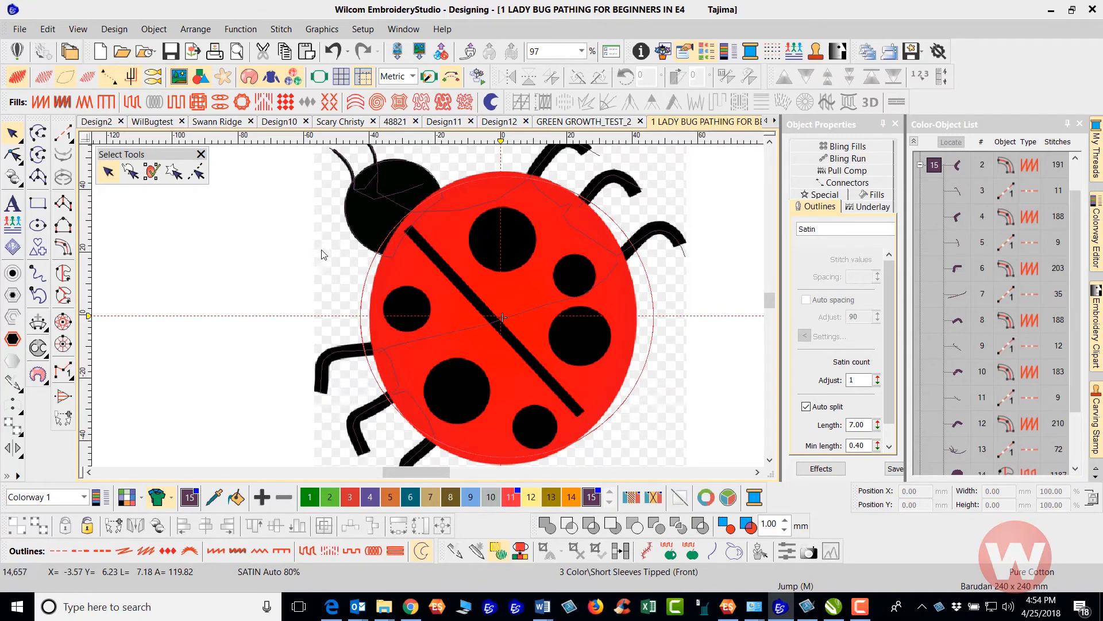
left_click(38, 226)
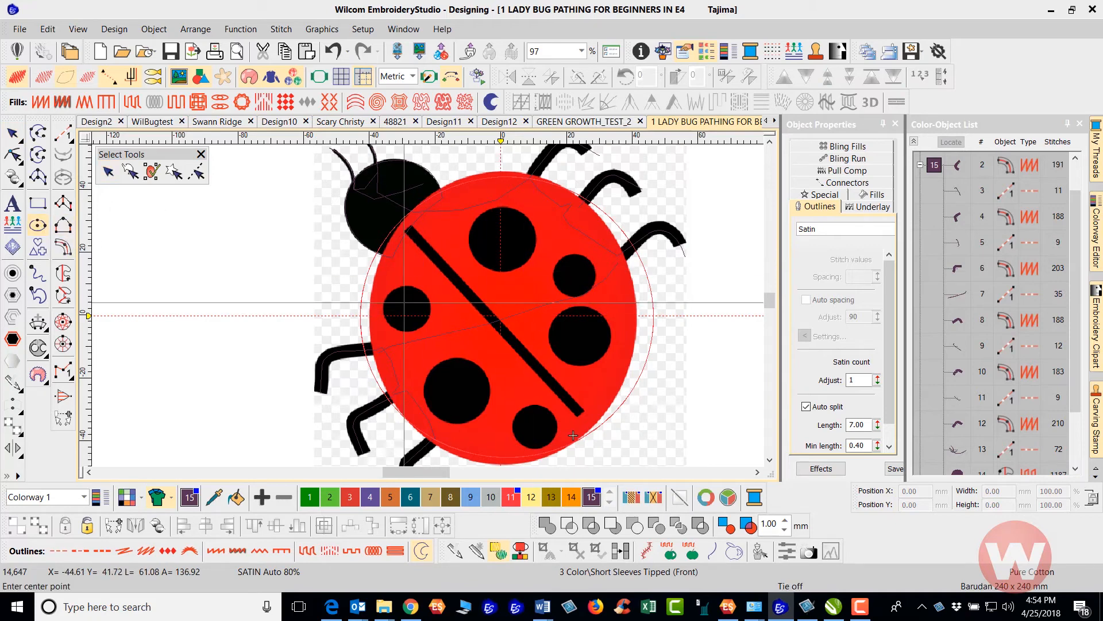
left_click(405, 309)
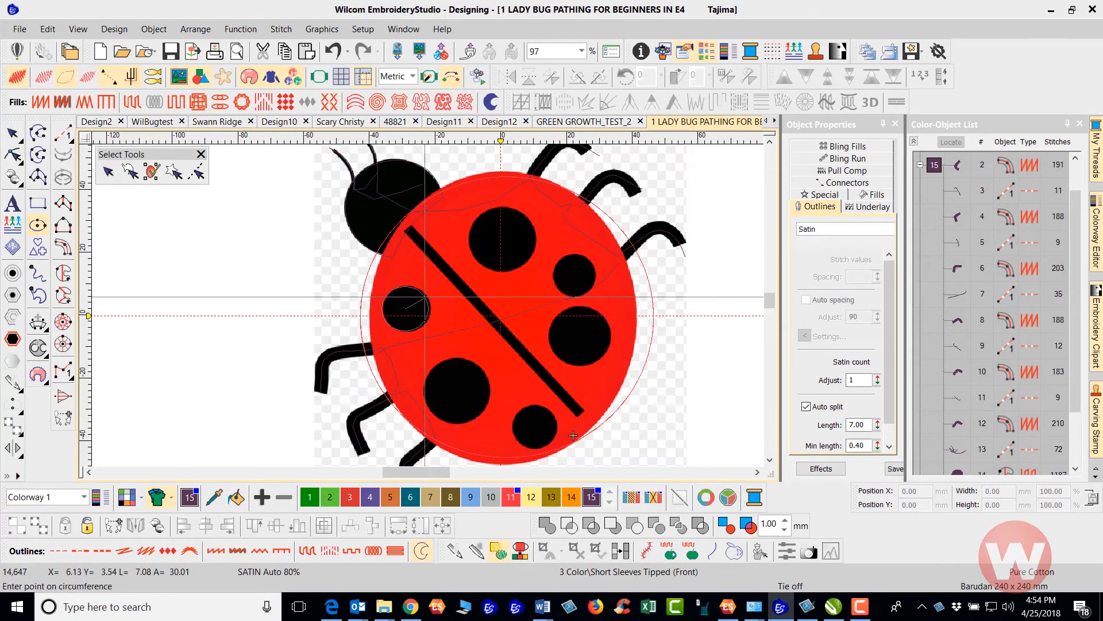
left_click(431, 298)
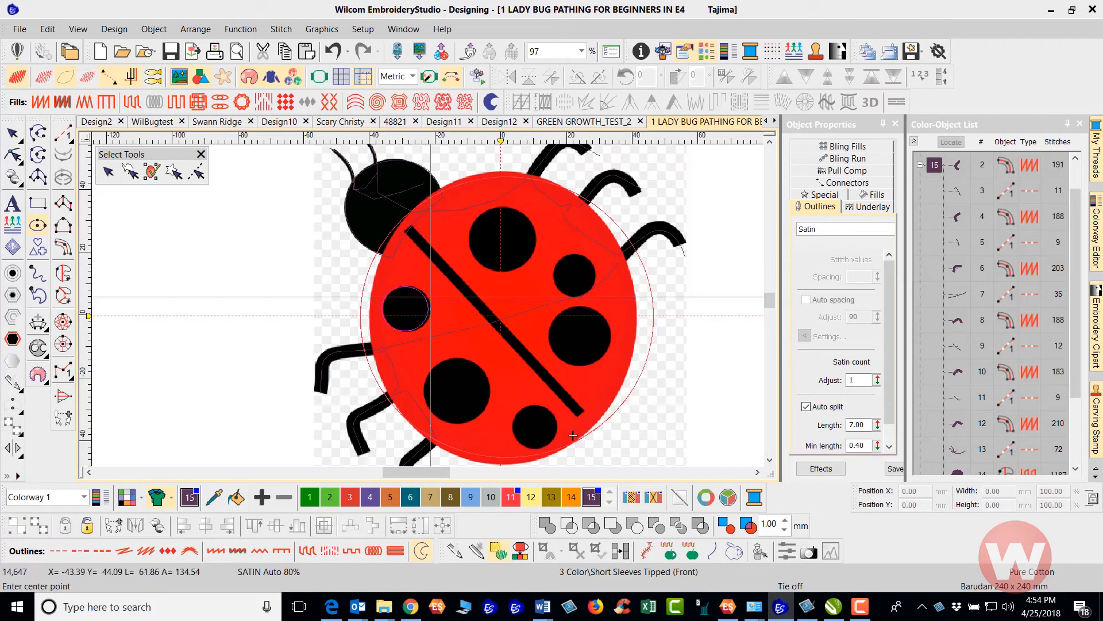
key("s")
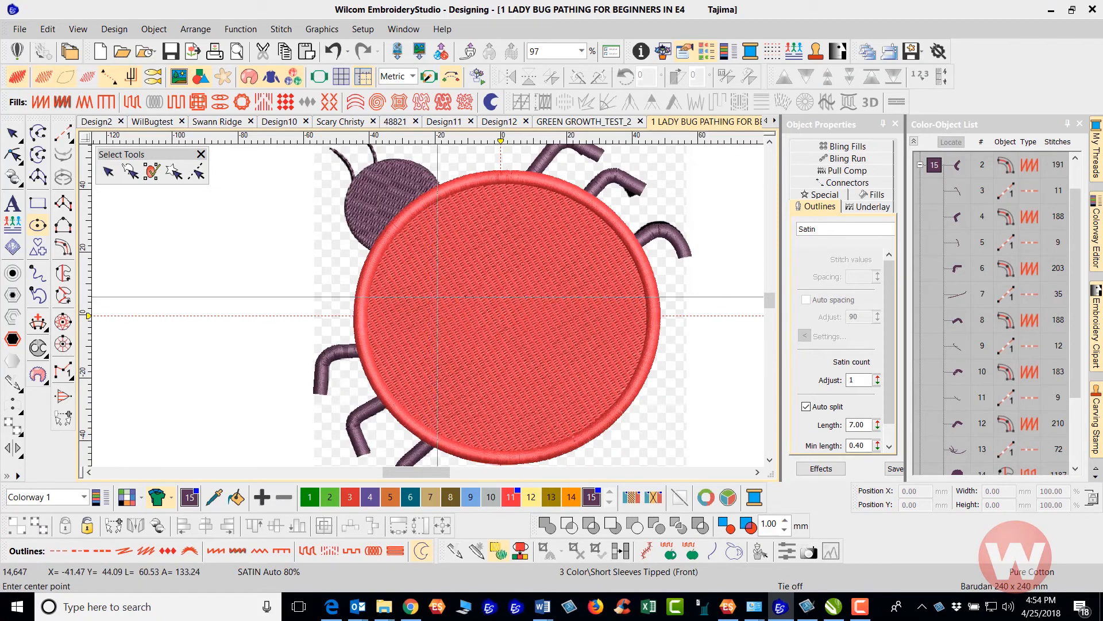
left_click(573, 435)
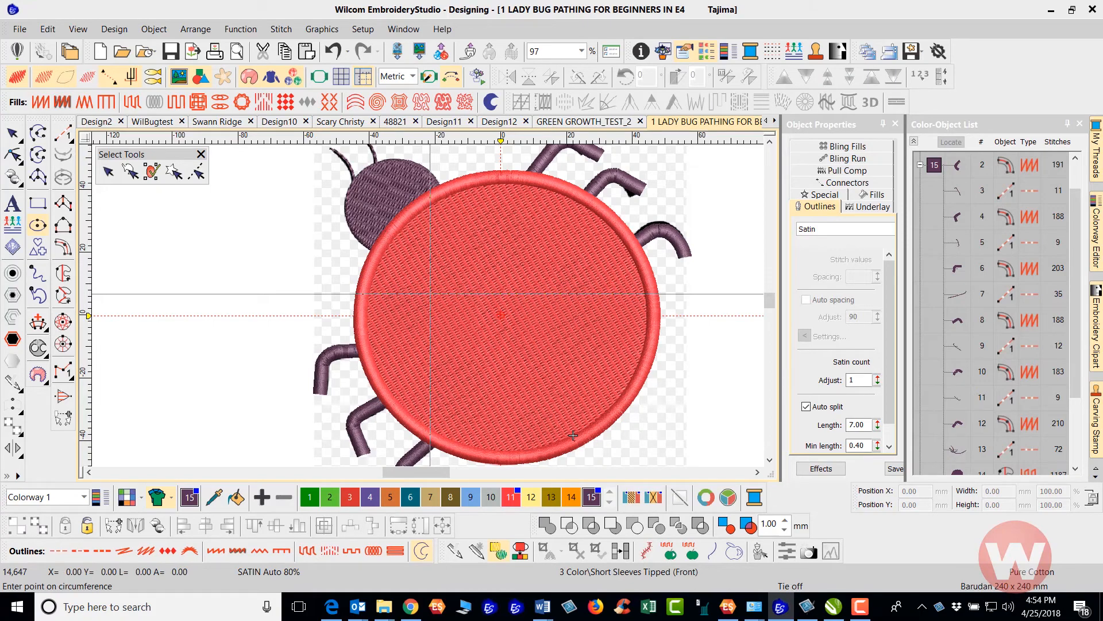
- Convert the circle over the leftmost spot into a satin fill and show its stitches on the body
scroll(416, 316, "up", 2)
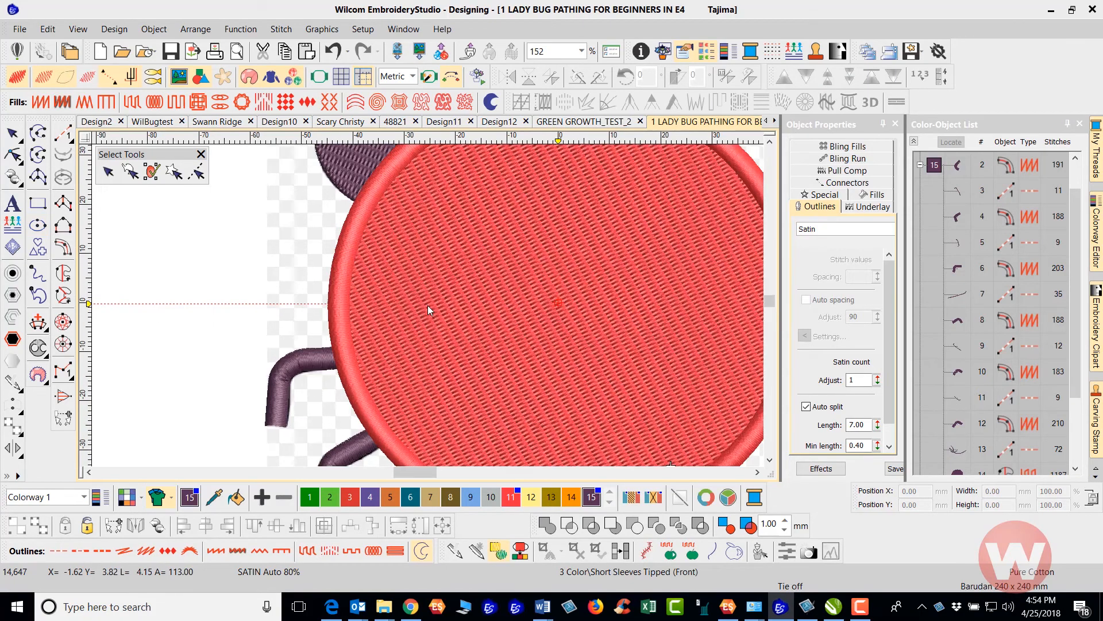
key("s")
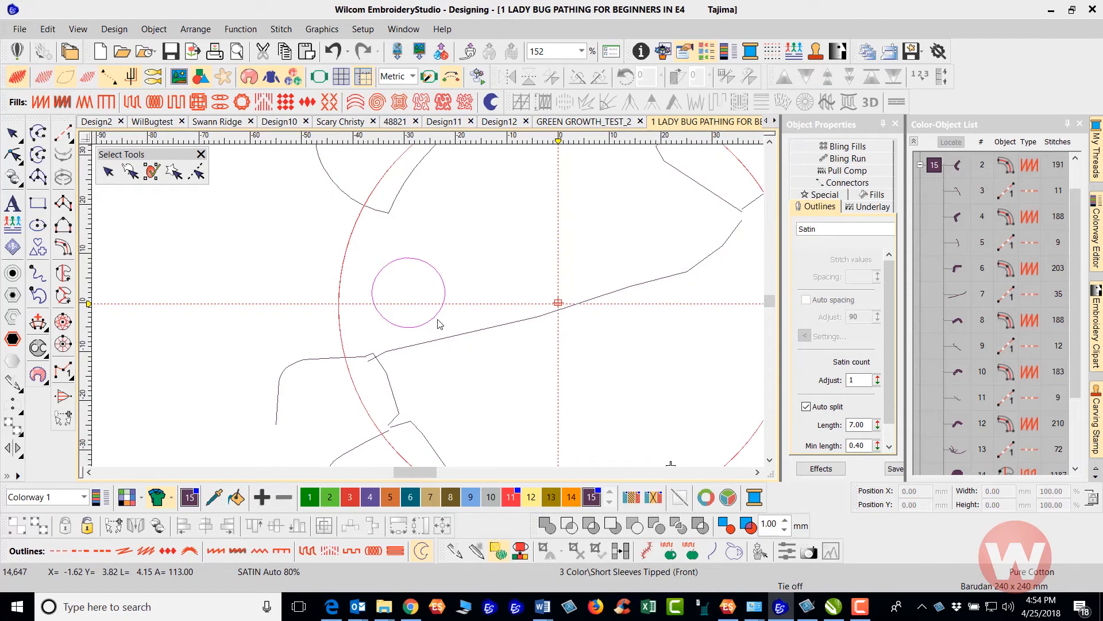
left_click(441, 313)
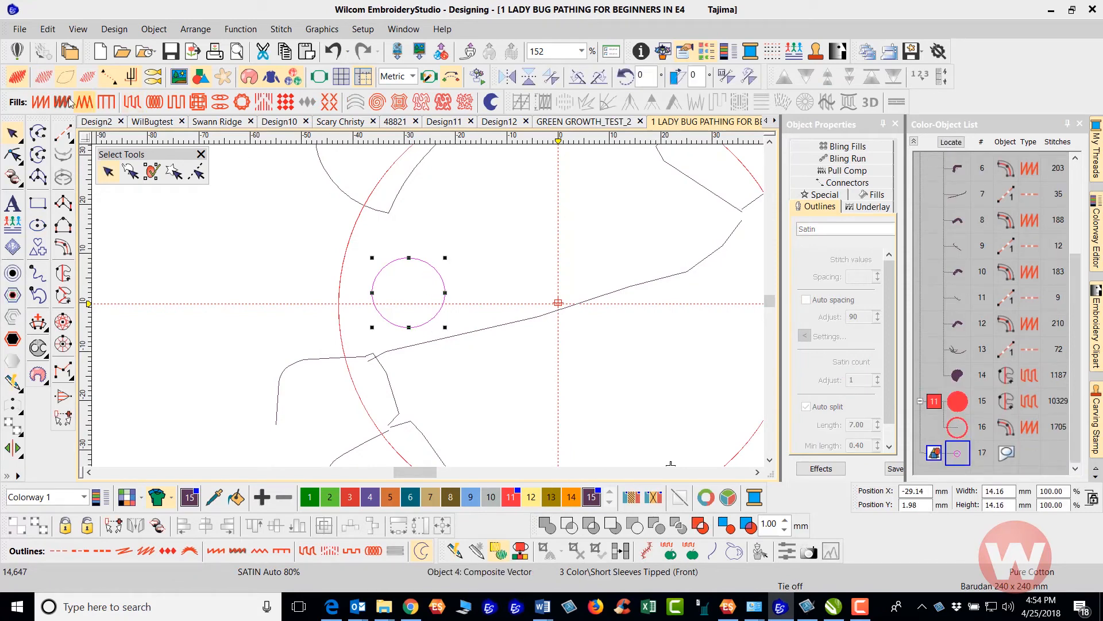
left_click(42, 104)
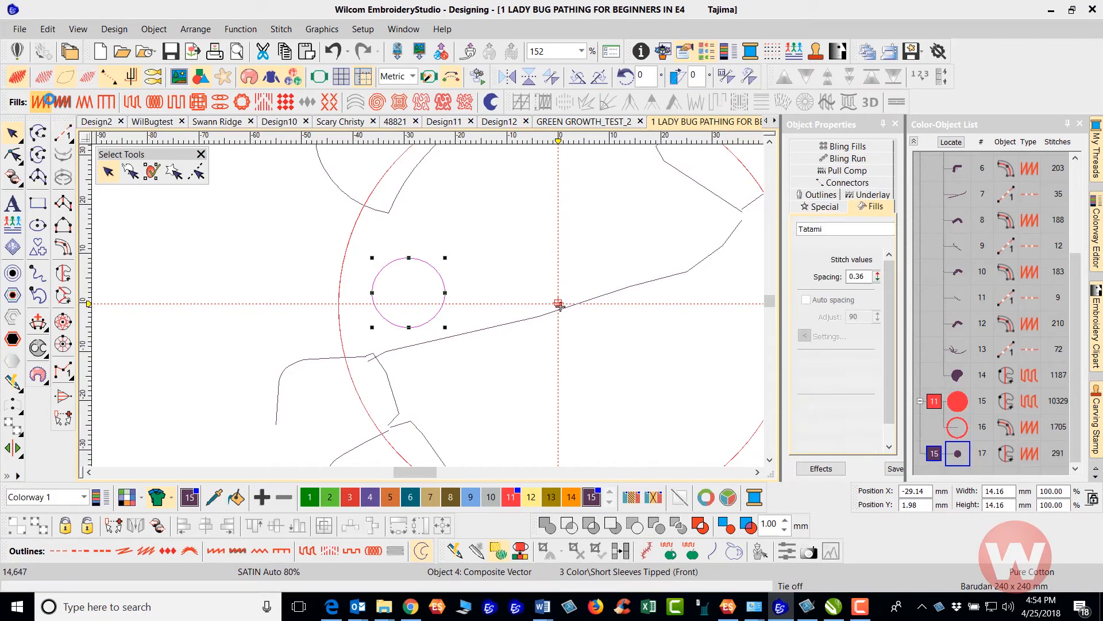
key("t")
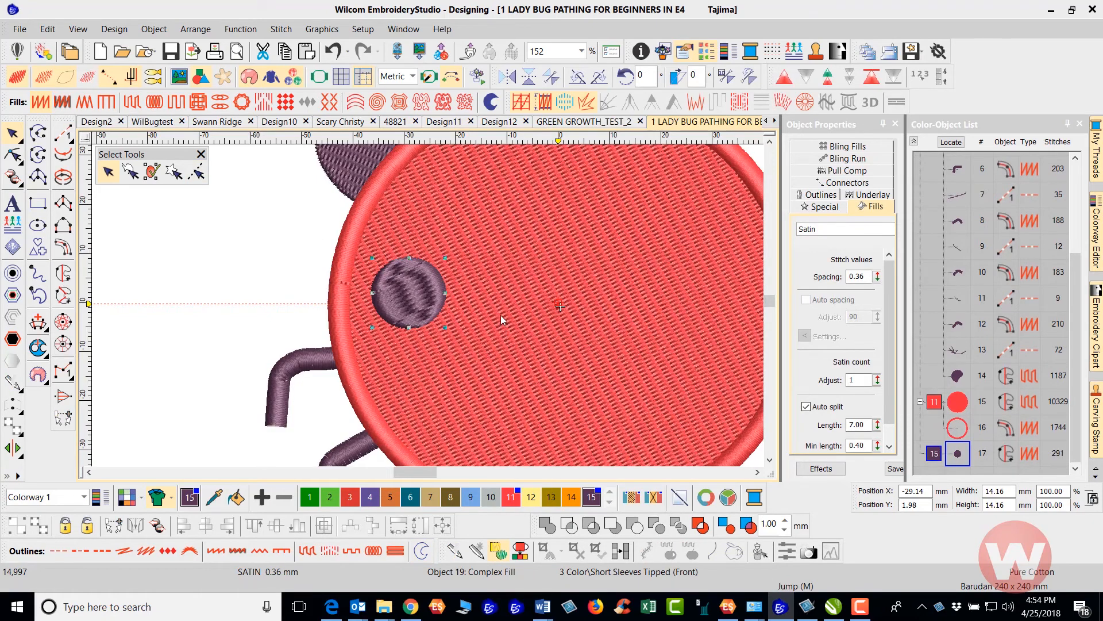
- Over the artwork, copy the leftmost spot onto the large lower-left spot at about 20 mm and the bottommost spot at about 14 mm
scroll(501, 315, "down", 1)
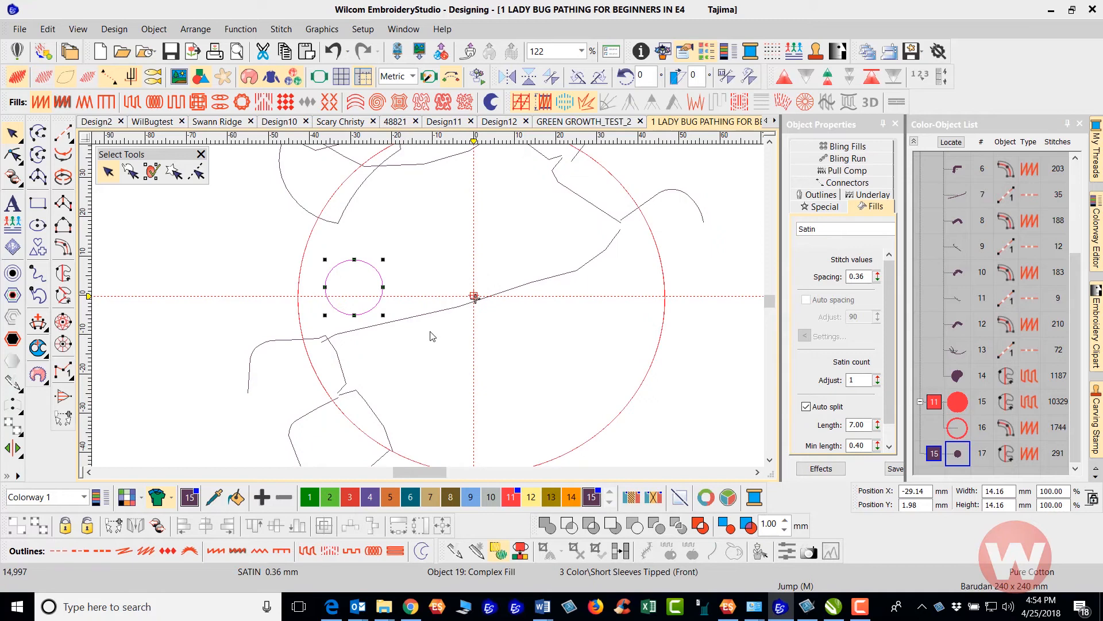
key("d")
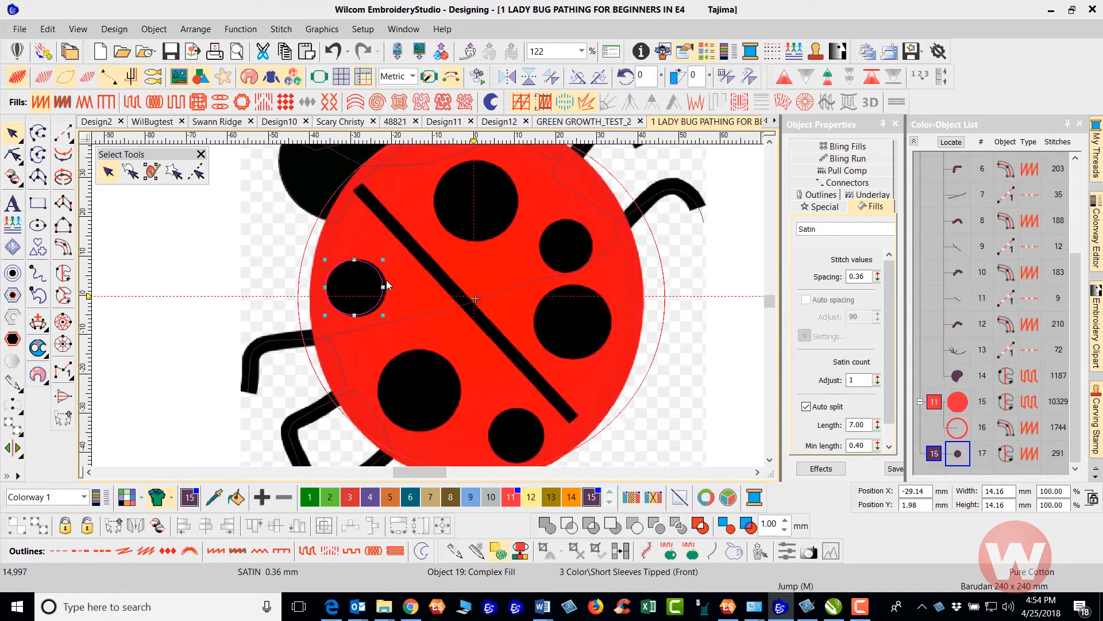
left_click_drag(381, 284, 460, 429)
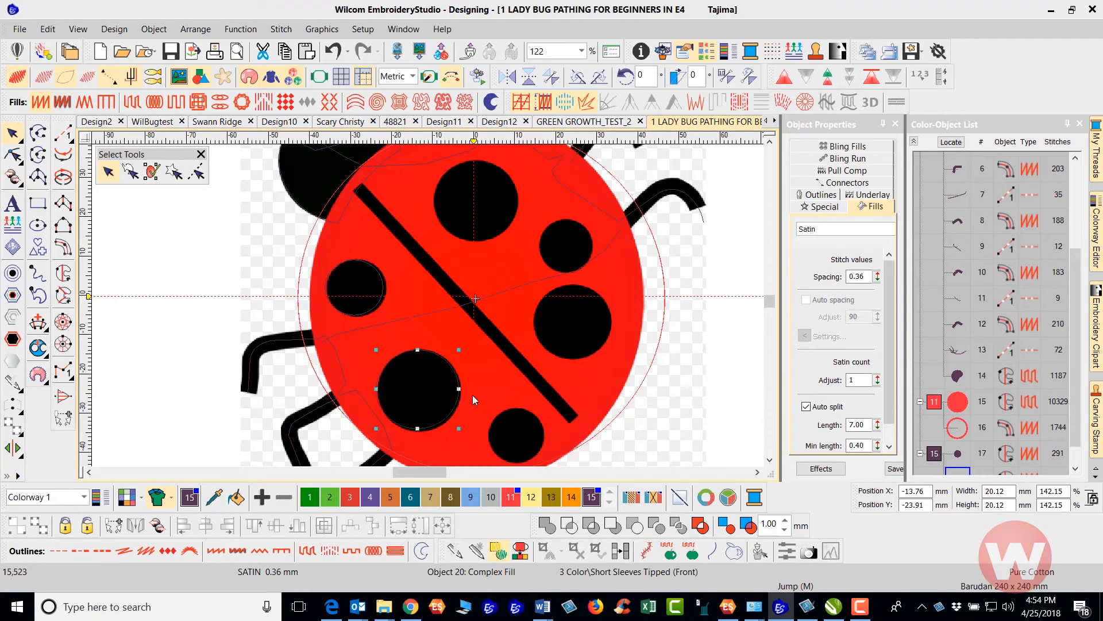
left_click(381, 298)
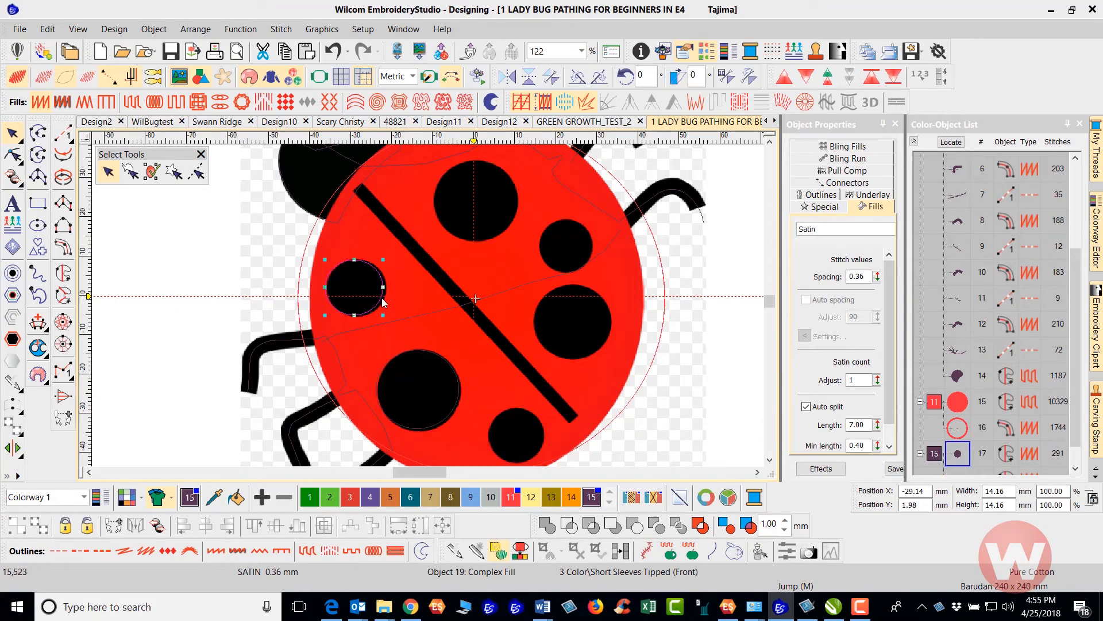
left_click_drag(383, 302, 544, 447)
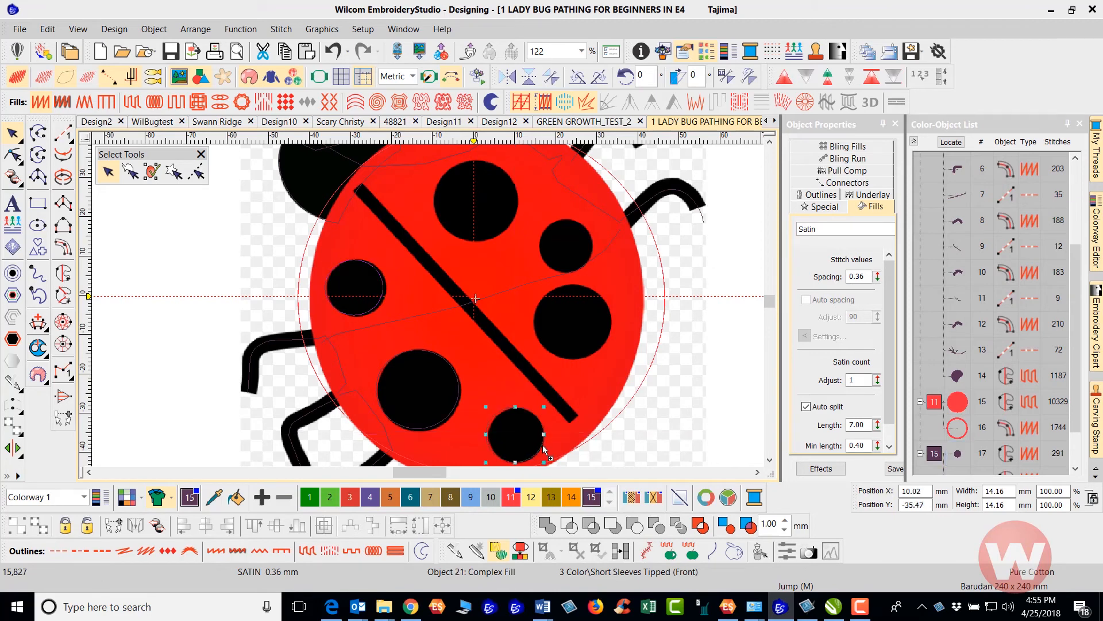
left_click(660, 413)
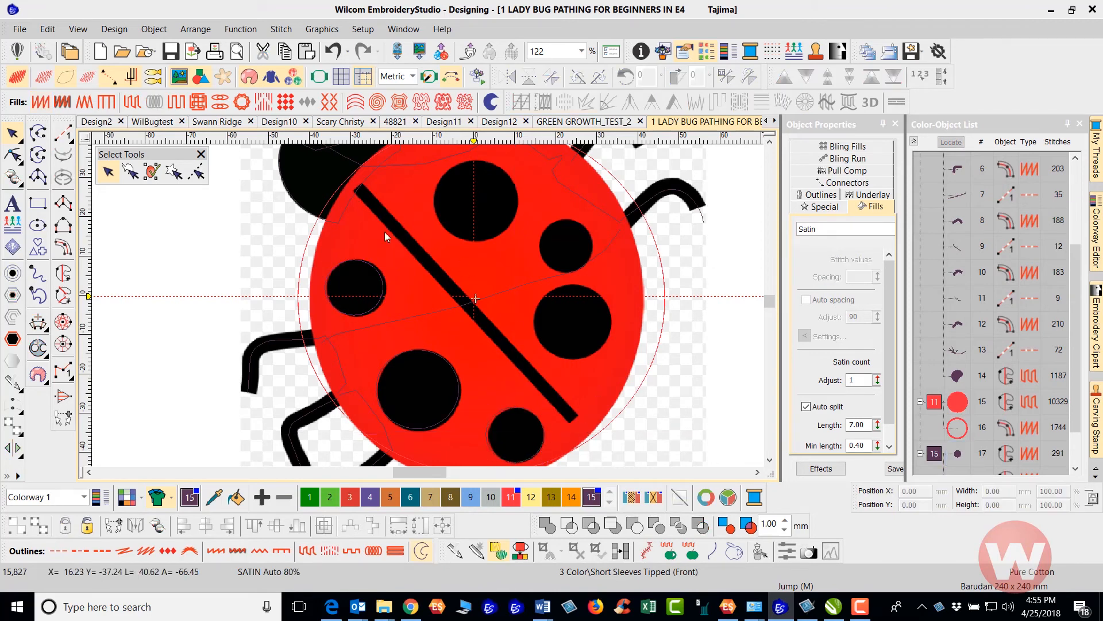
- Digitize the diagonal center stripe as a straight Column C 3.74 mm wide from its upper-left to lower-right end, and check the stitches
left_click(64, 246)
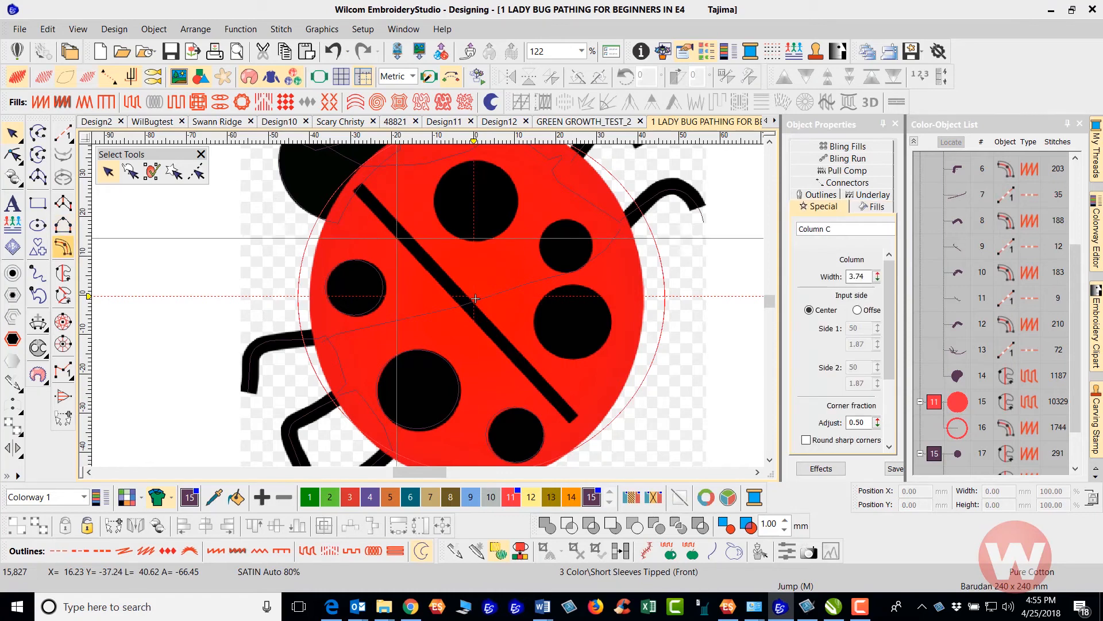
left_click(361, 189)
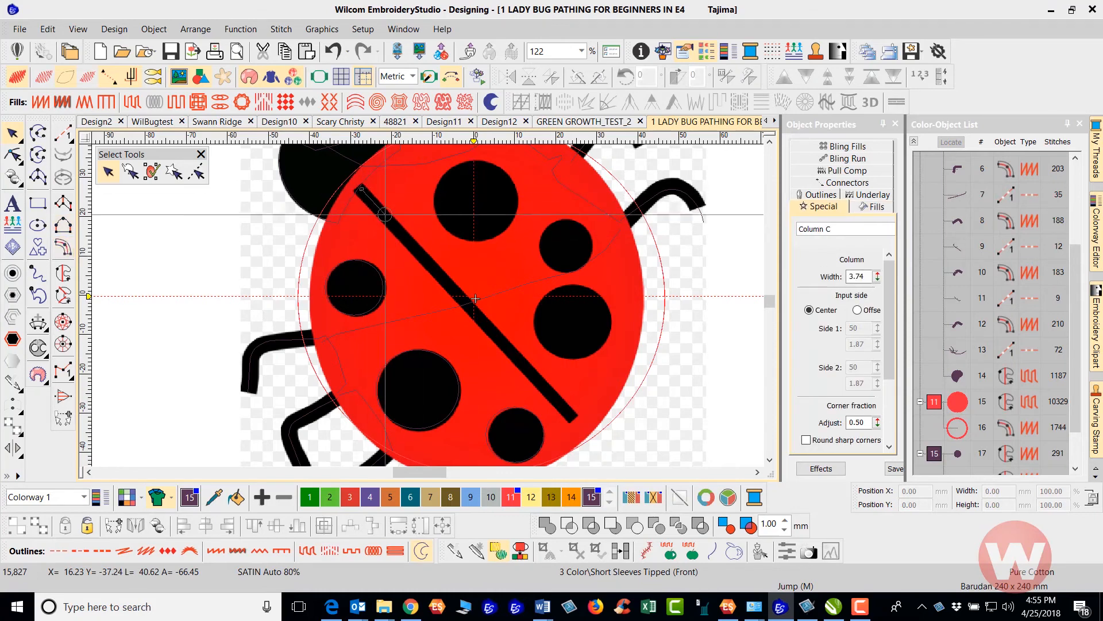
left_click(573, 419)
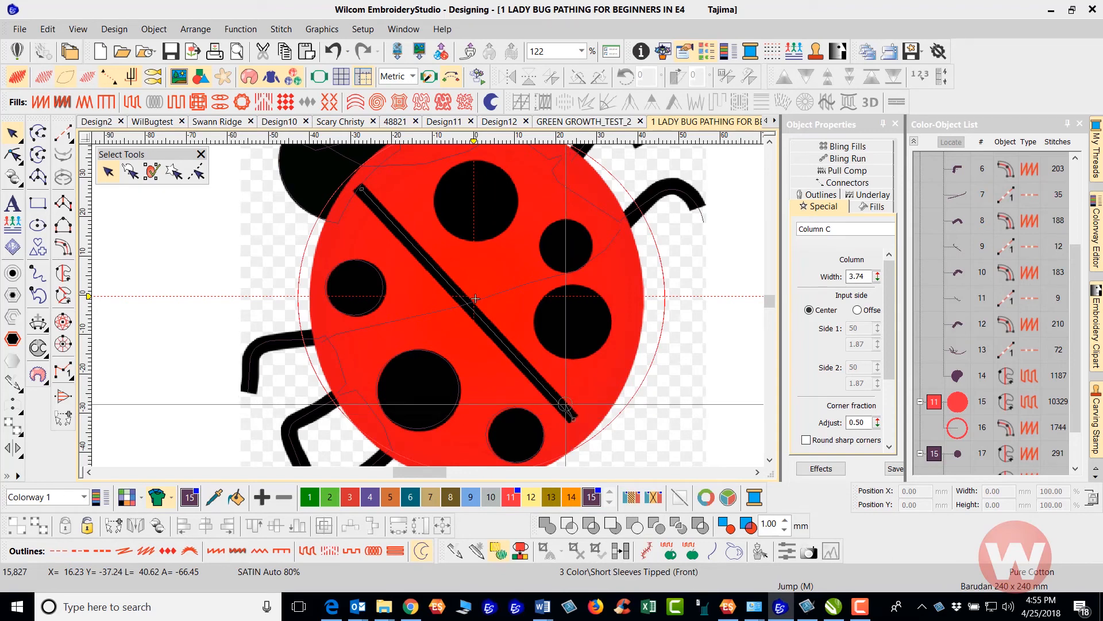
key("Return")
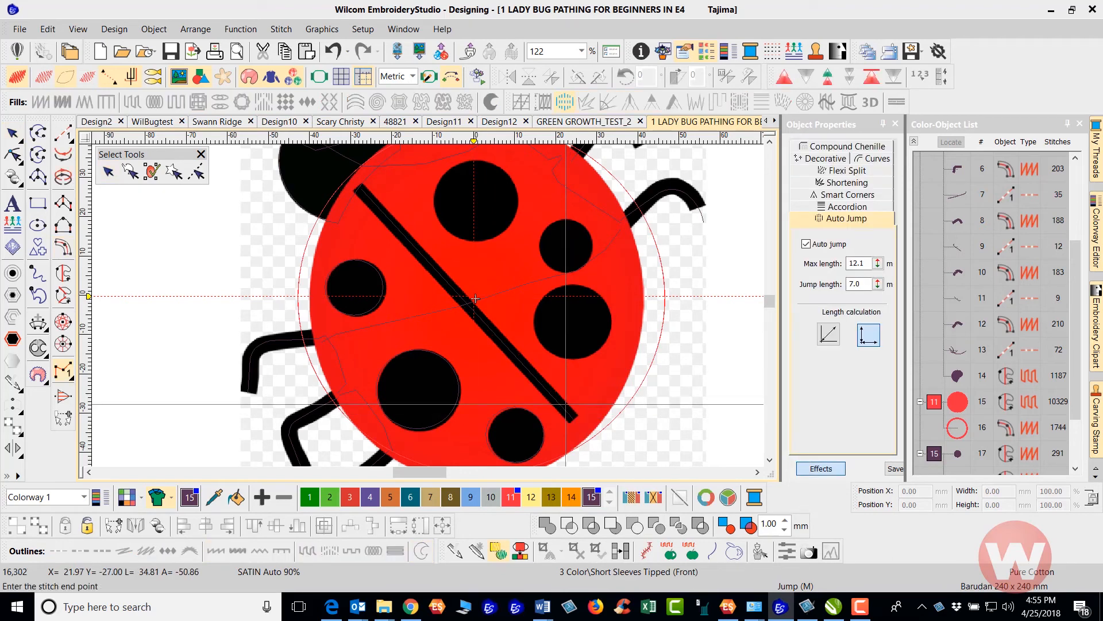
key("s")
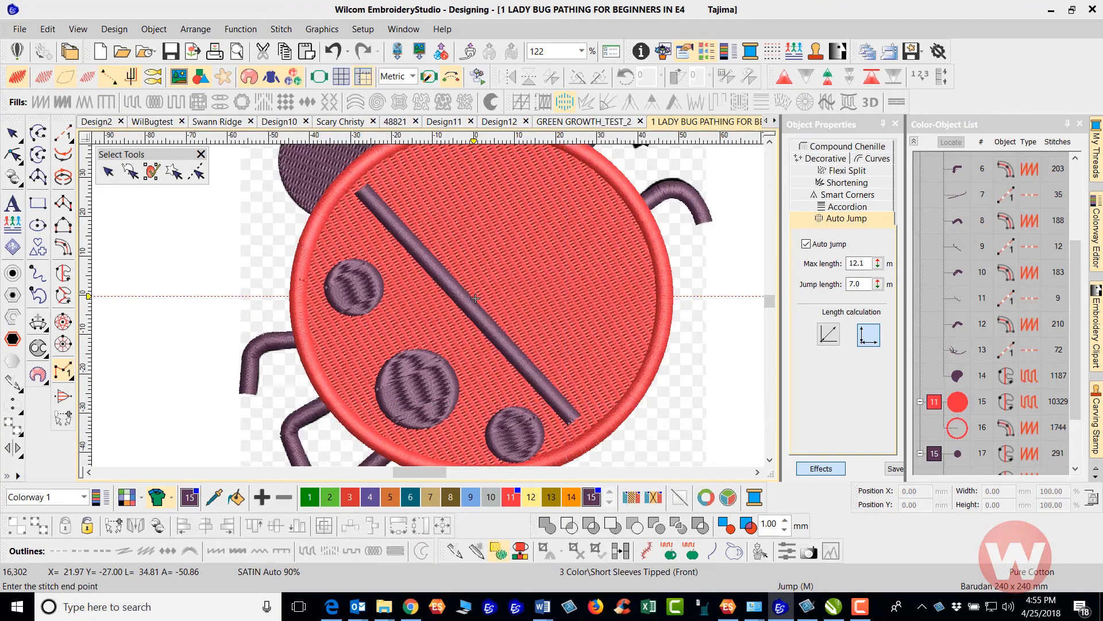
key("Return")
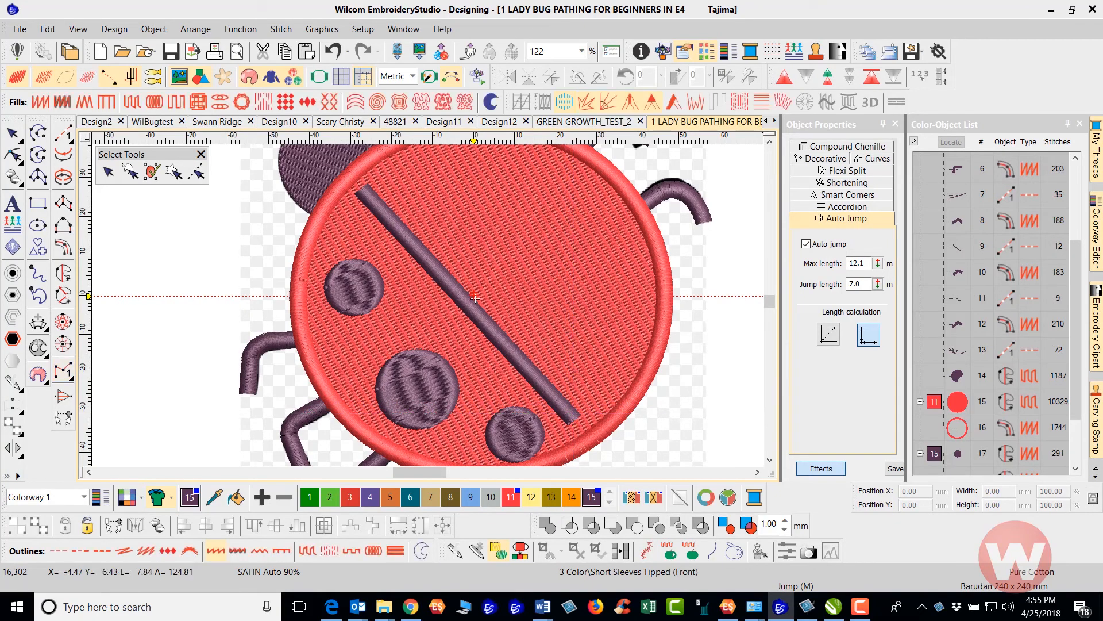
- Copy the existing fills onto the artwork's remaining spots: large right and top spots about 20 mm, small upper-right spot about 14 mm
key("s")
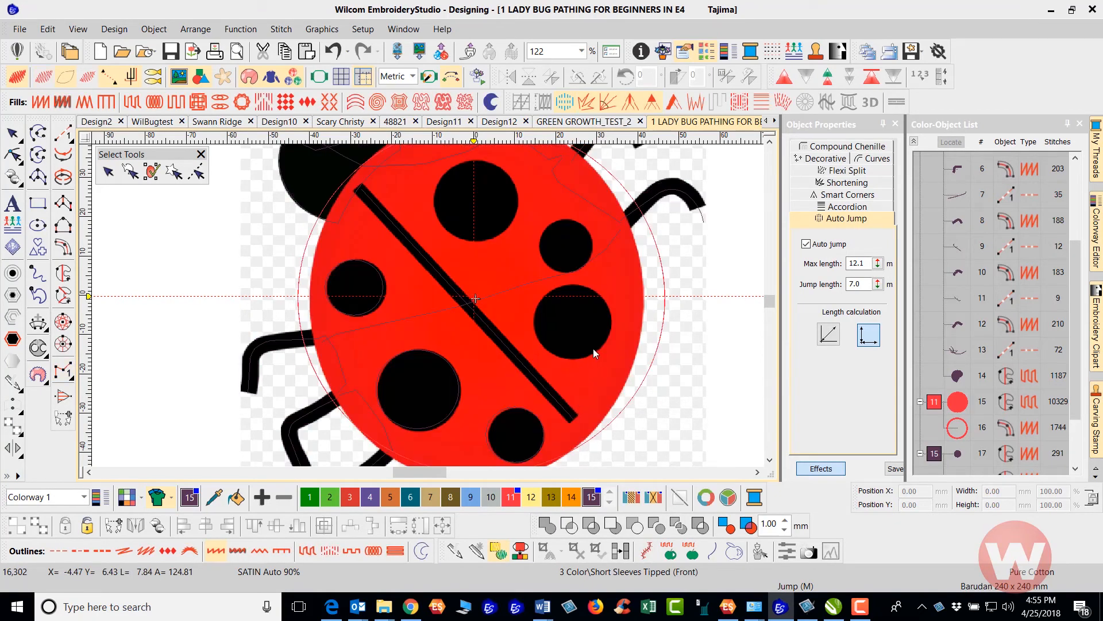
left_click(462, 389)
left_click_drag(461, 389, 615, 316)
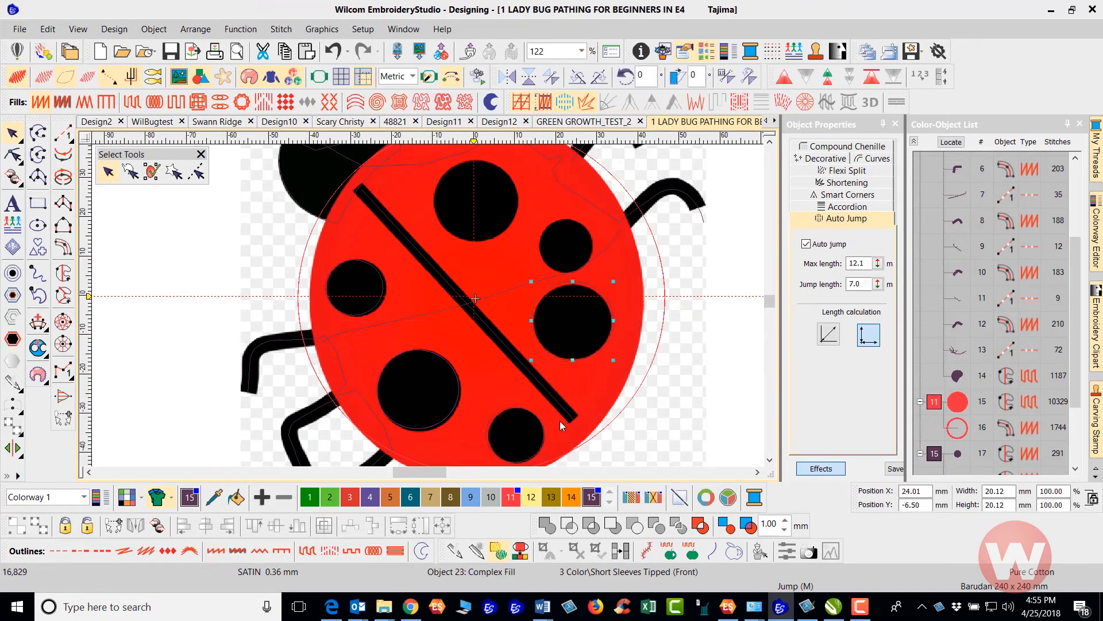
left_click(540, 425)
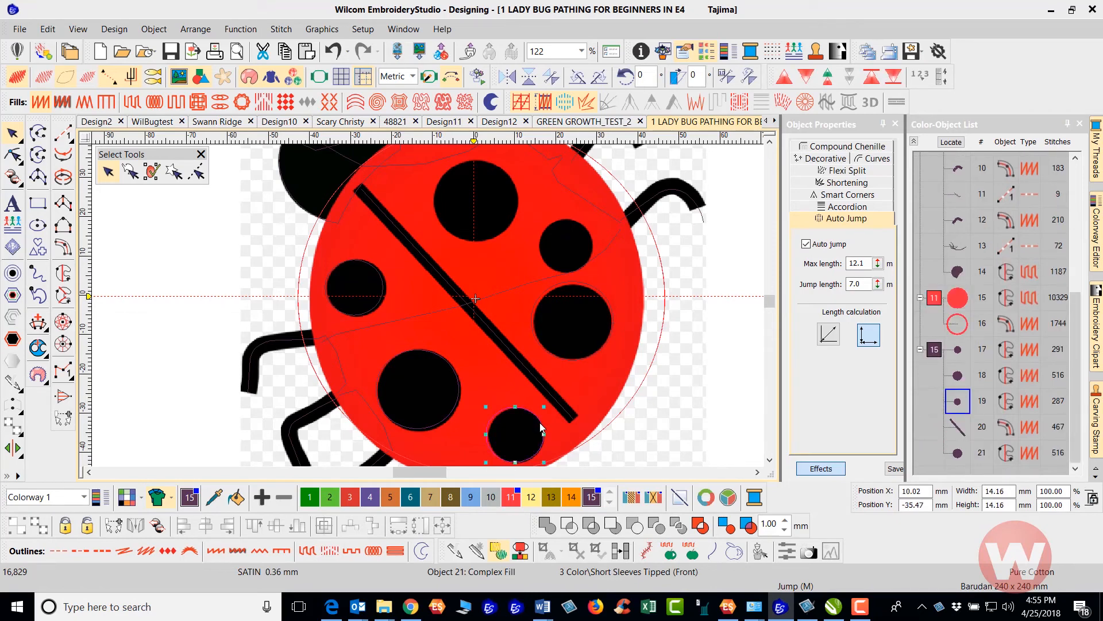
left_click_drag(540, 428, 590, 230)
left_click(602, 294)
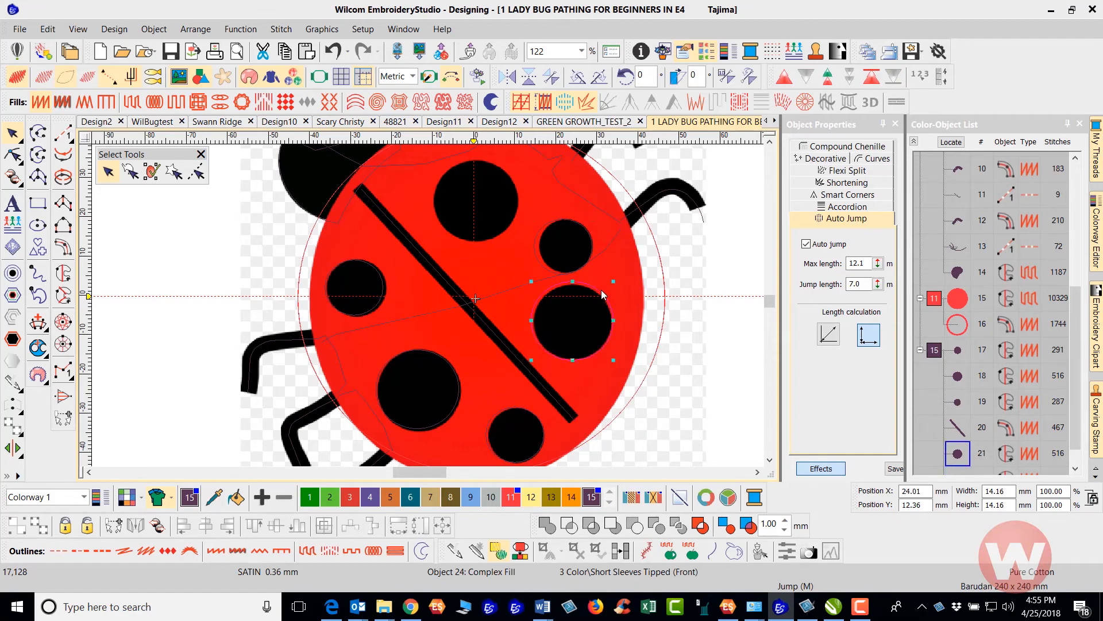
left_click_drag(602, 294, 507, 175)
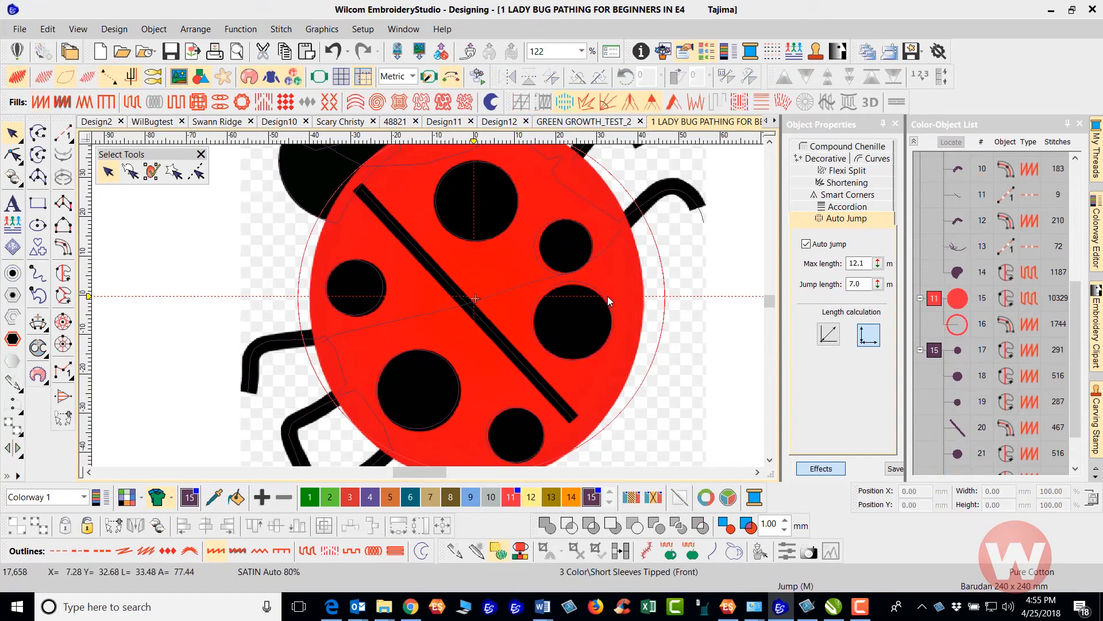
- Move the large right-hand spot slightly lower, and save the design with its stitches shown
left_click_drag(608, 296, 601, 297)
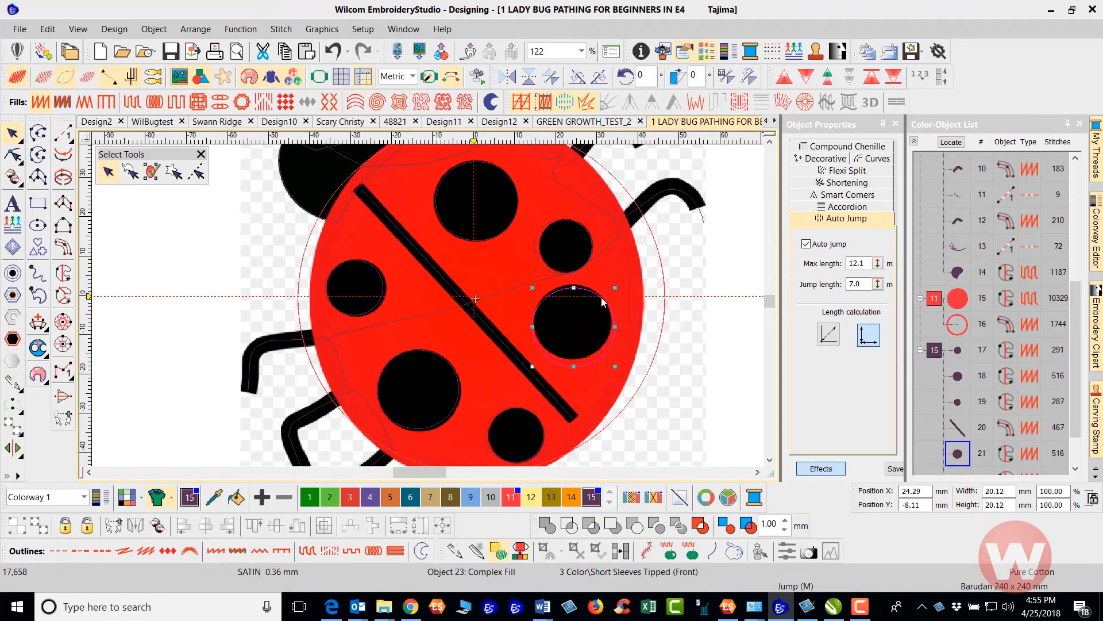
key("Escape")
key("t")
scroll(546, 296, "down", 3)
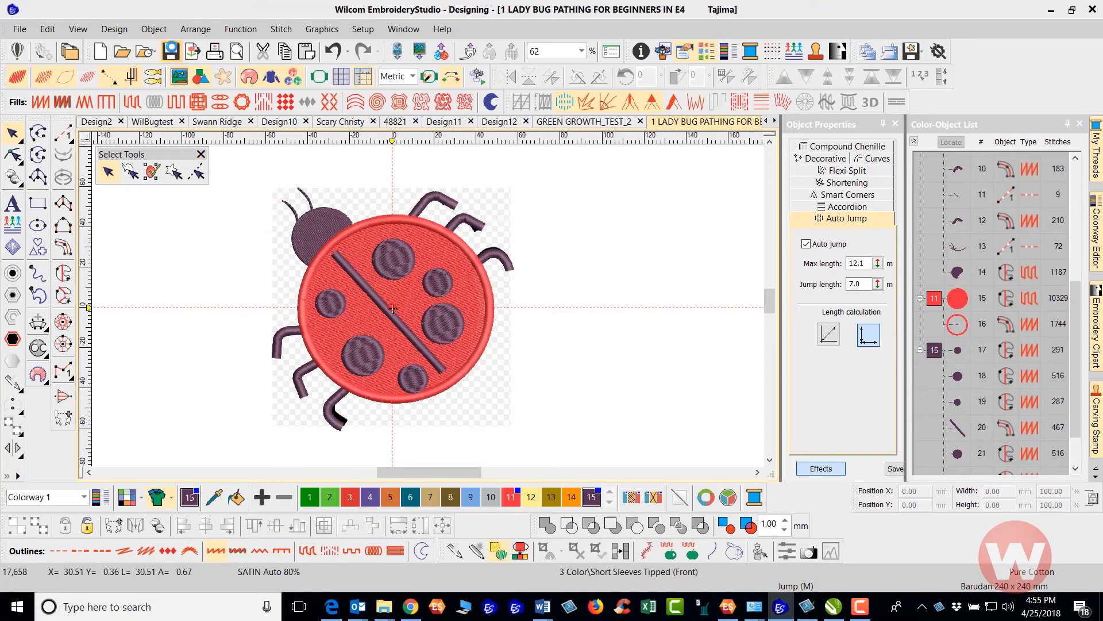
left_click(171, 51)
- Open the Colorway Editor, collapsing and re-expanding its My Threads section
left_click(99, 498)
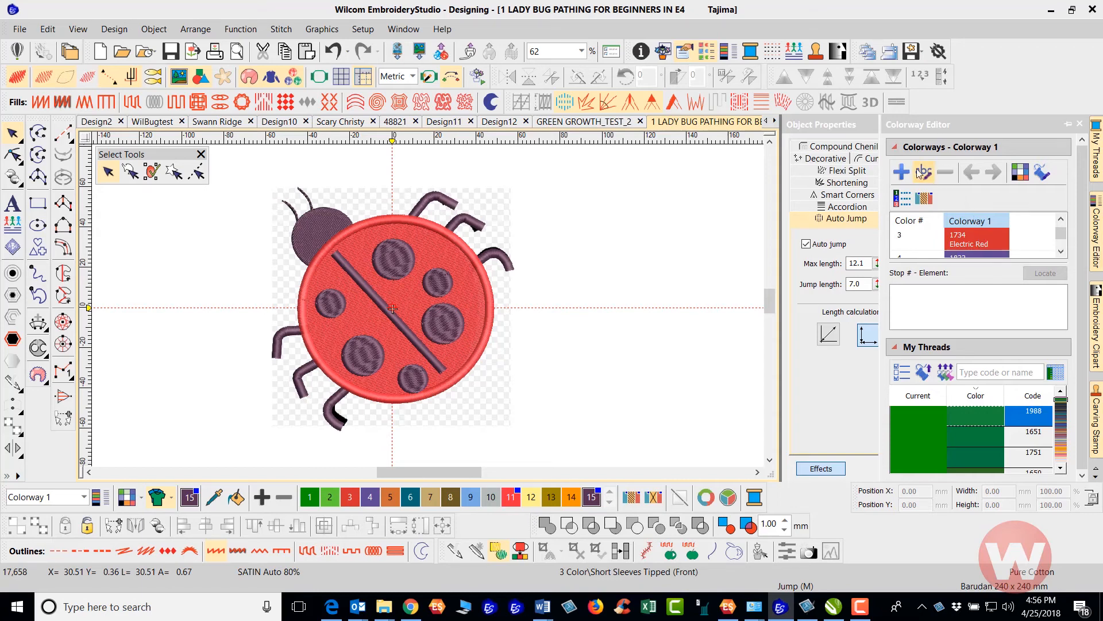
left_click(894, 347)
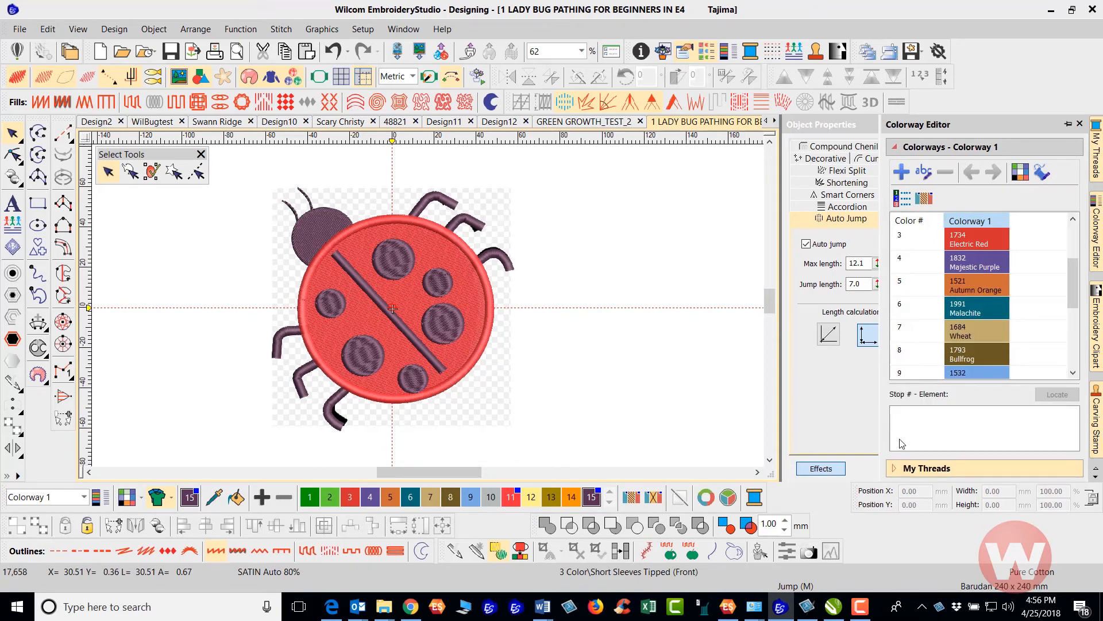
left_click(894, 468)
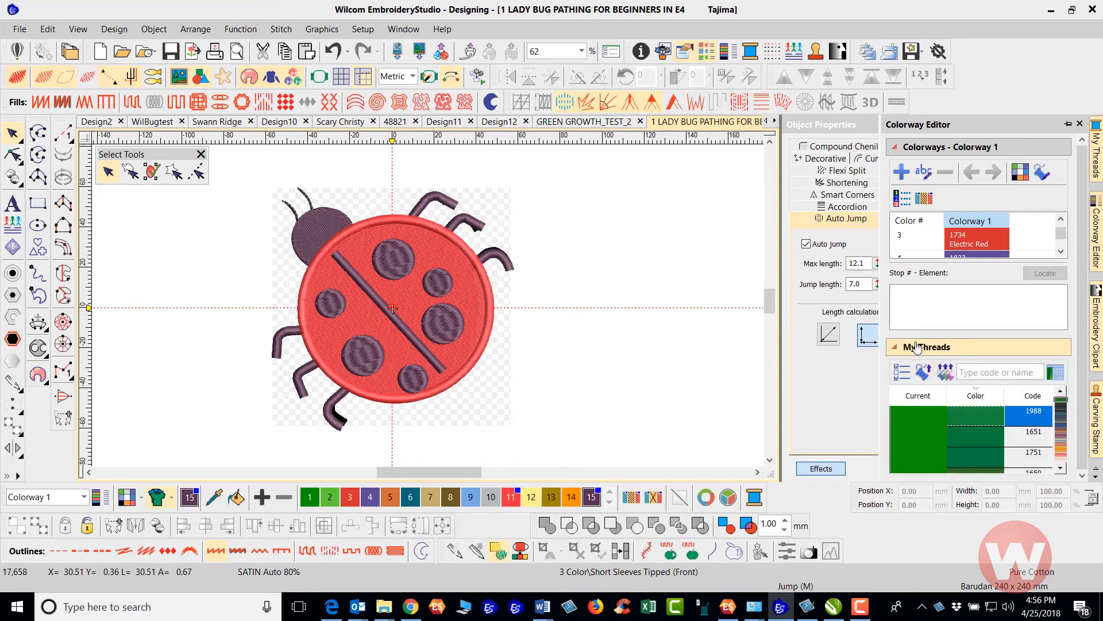
- Try adding the Angelking #6 Half thread chart to the personal charts, and remove it again
left_click(903, 374)
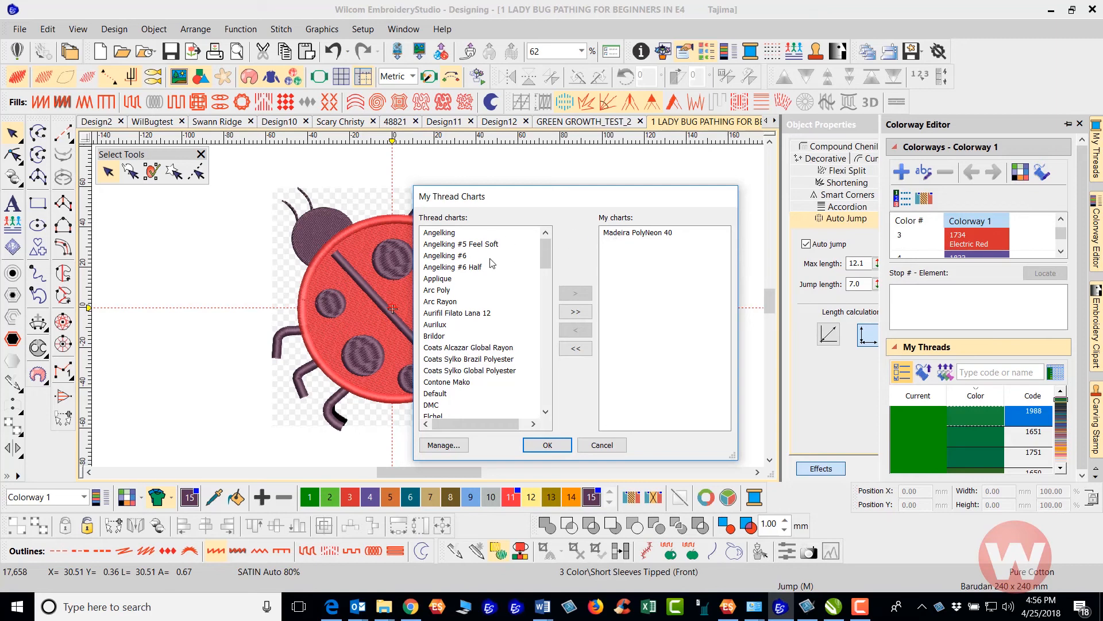
left_click(463, 268)
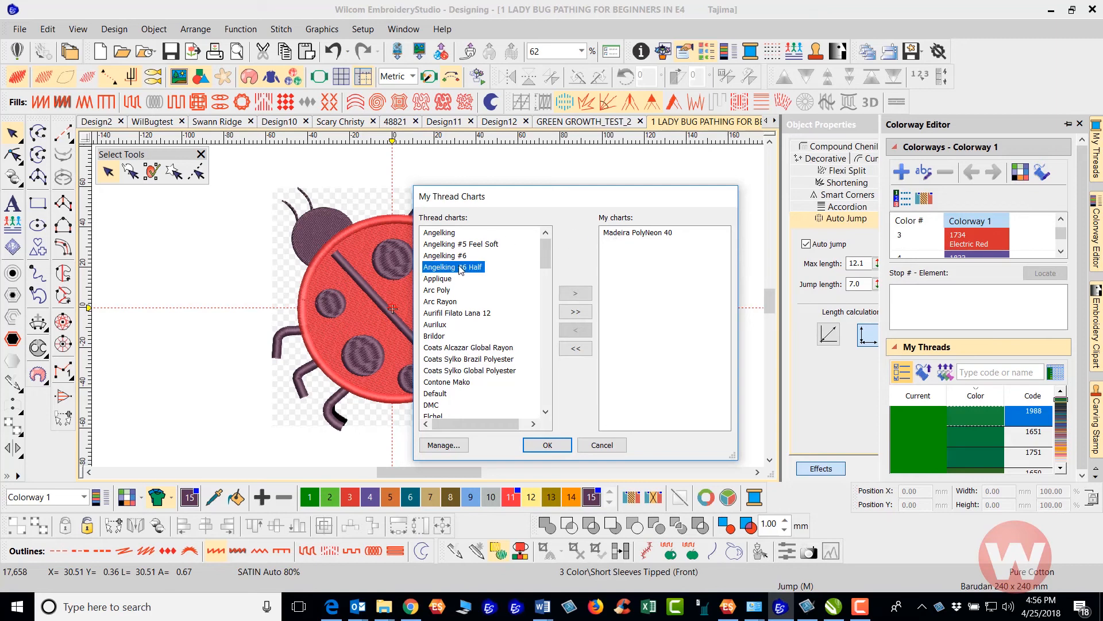
left_click(576, 294)
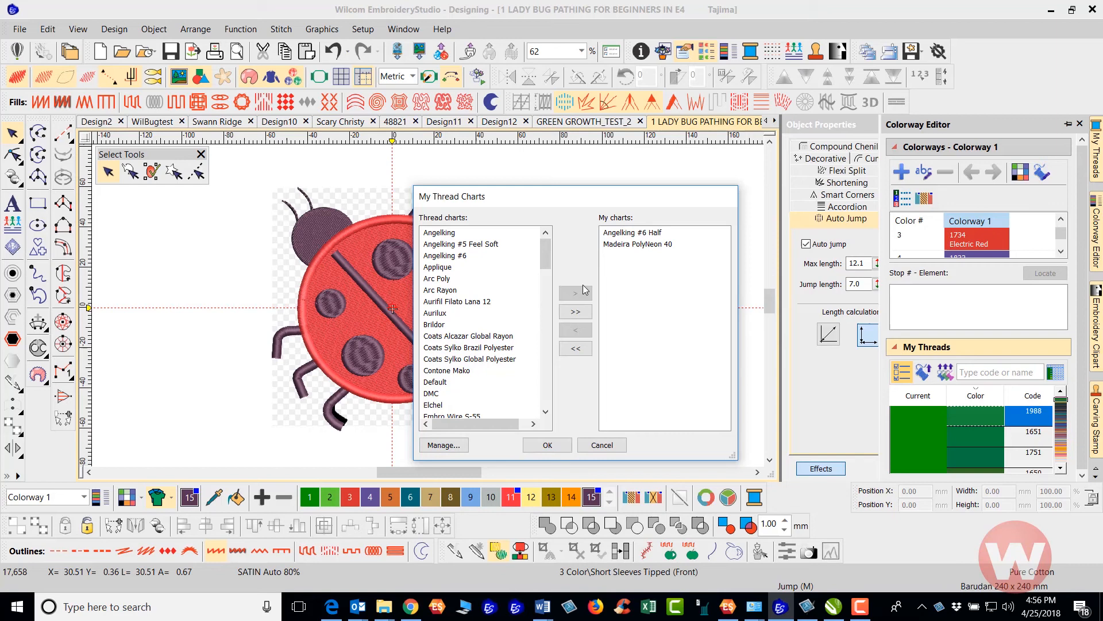
left_click(649, 239)
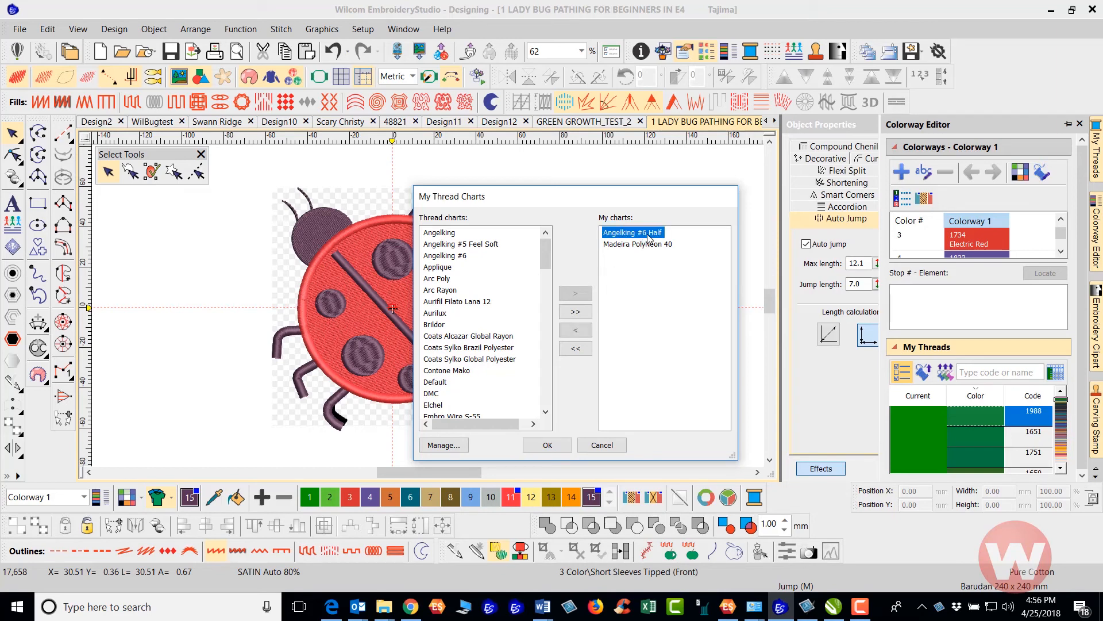
left_click(577, 332)
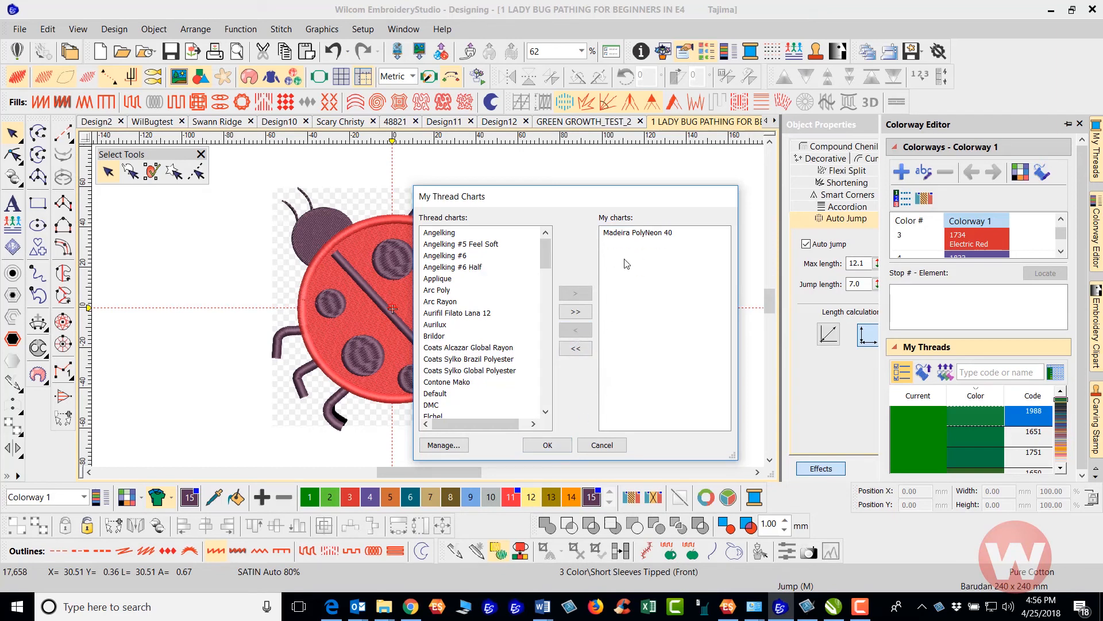
left_click(550, 446)
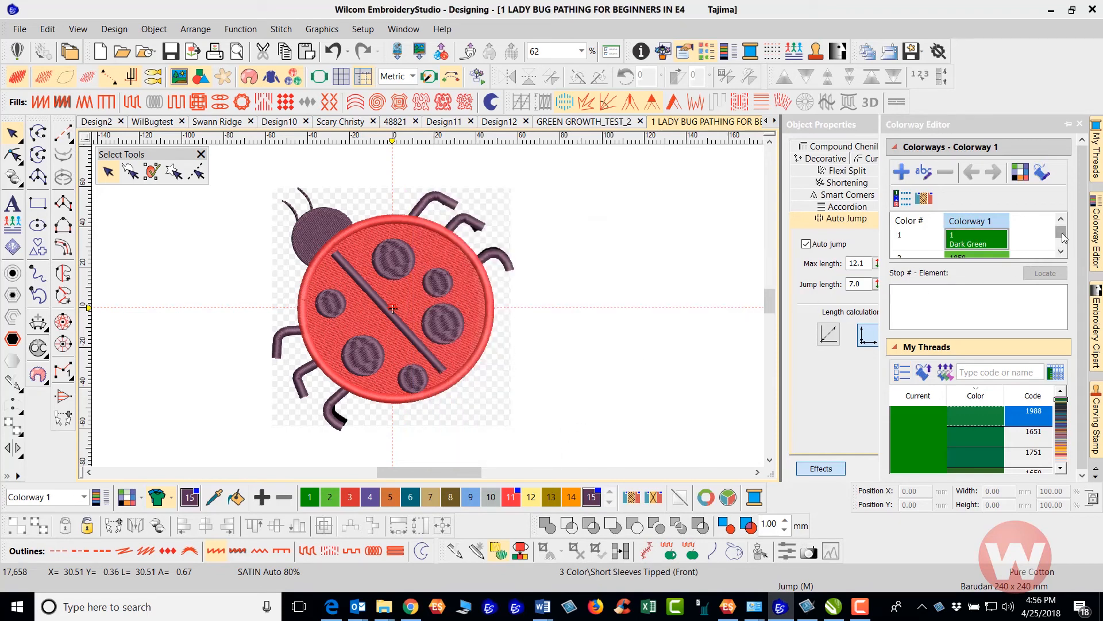
- Change the black parts' thread, color 15 in Colorway 1, to code 1800 Emerald Black, and save the design
left_click_drag(1062, 234, 1063, 241)
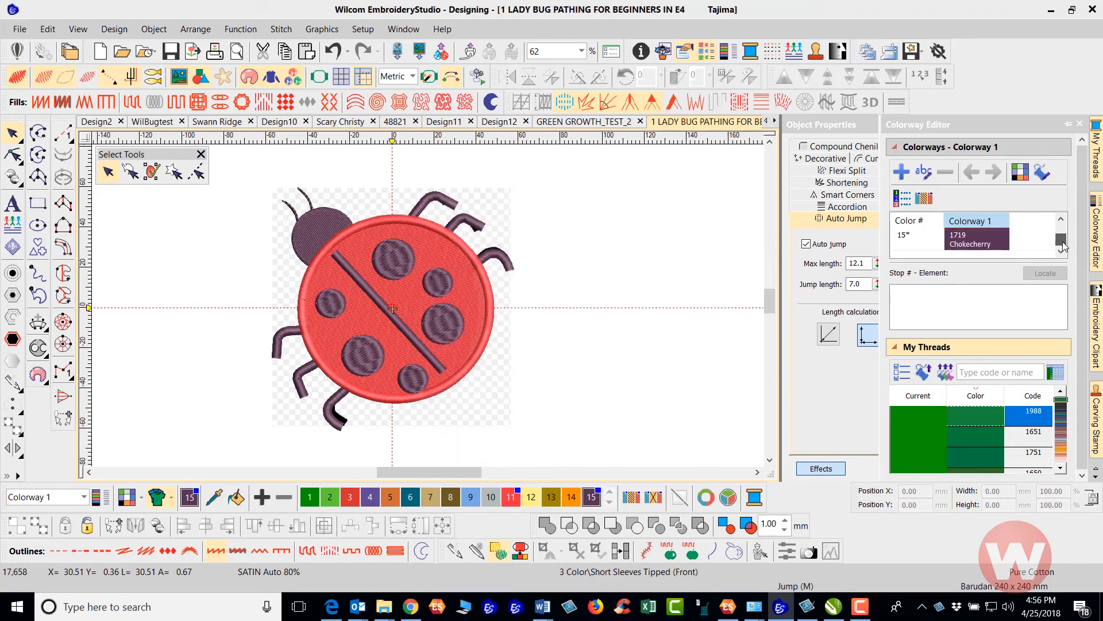
left_click(977, 239)
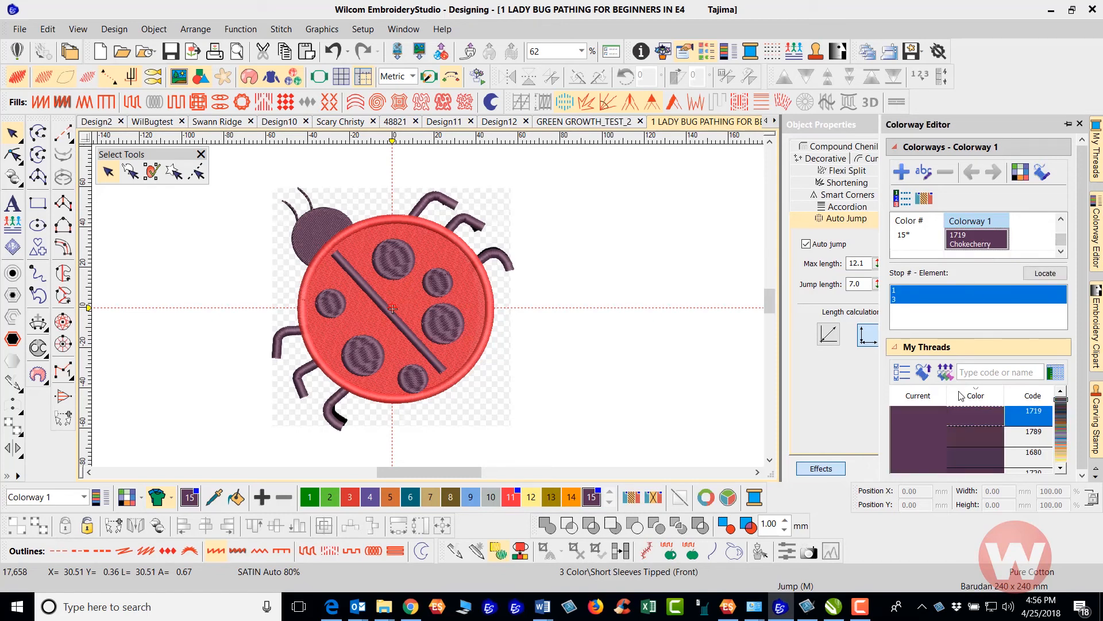
left_click(992, 371)
type("1800")
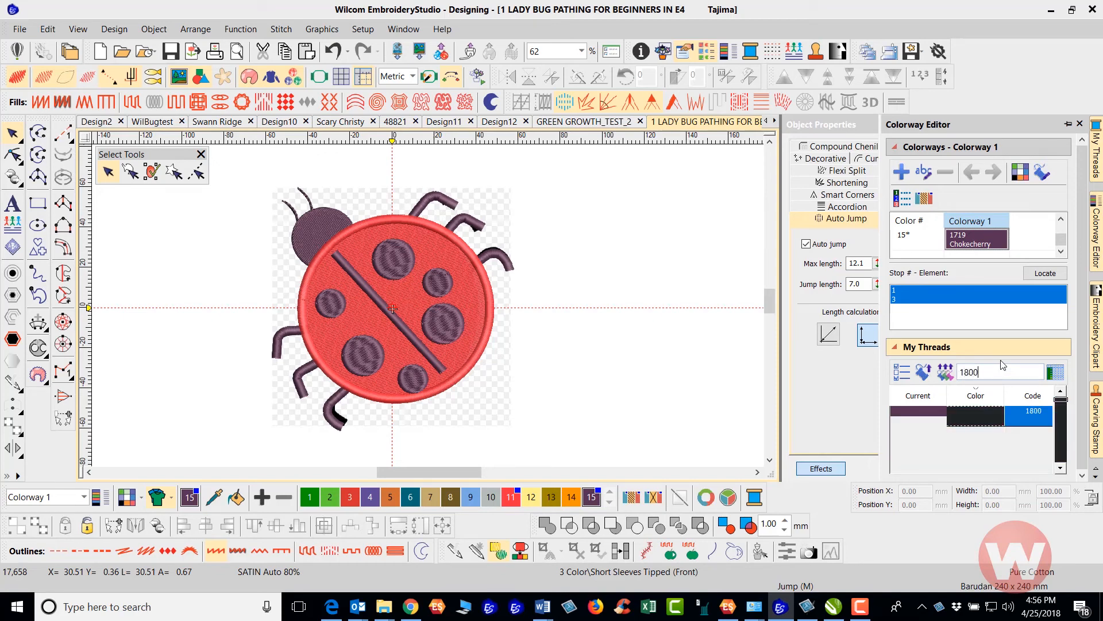
key("Return")
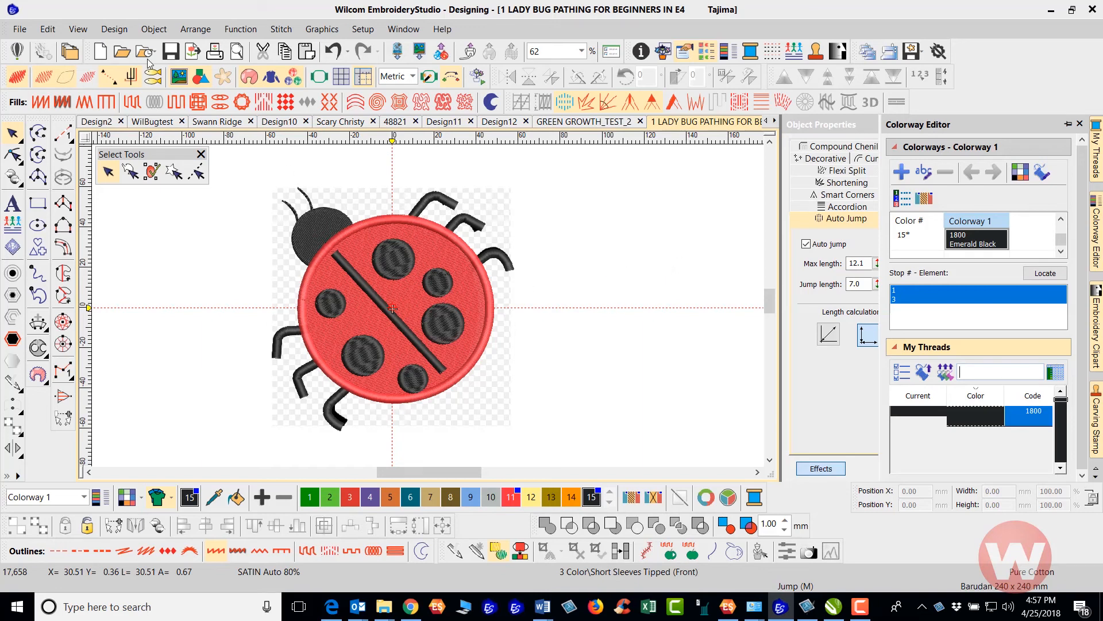
left_click(171, 55)
- Switch the measurement units to U.S., resize the whole embroidered ladybug proportionally to a height of 3.0 in, and save the design
scroll(384, 314, "down", 1)
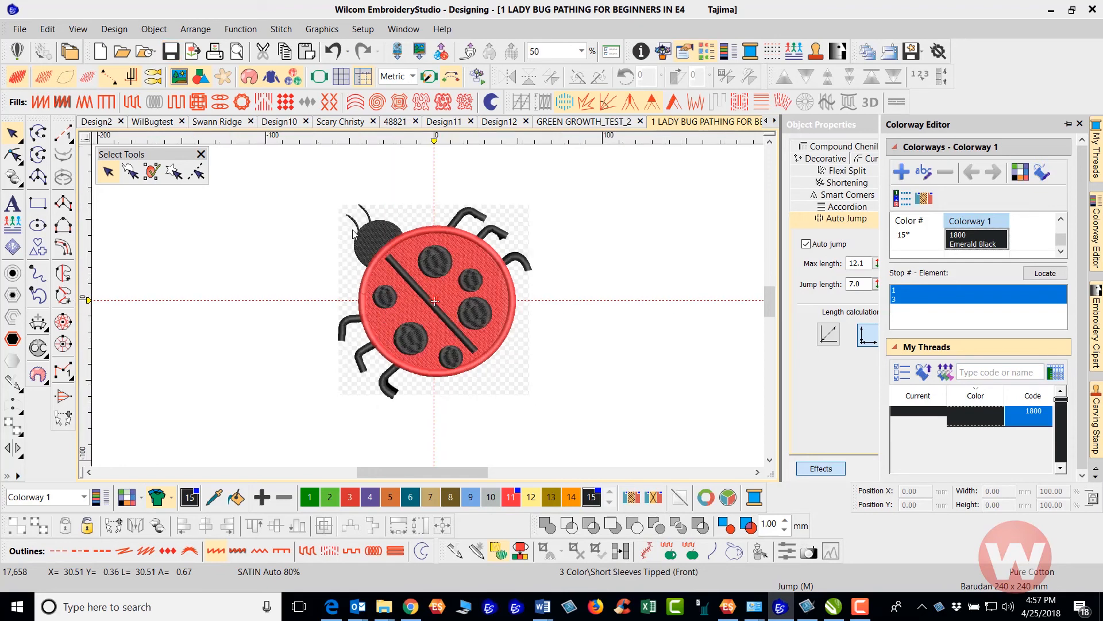
left_click_drag(274, 191, 569, 439)
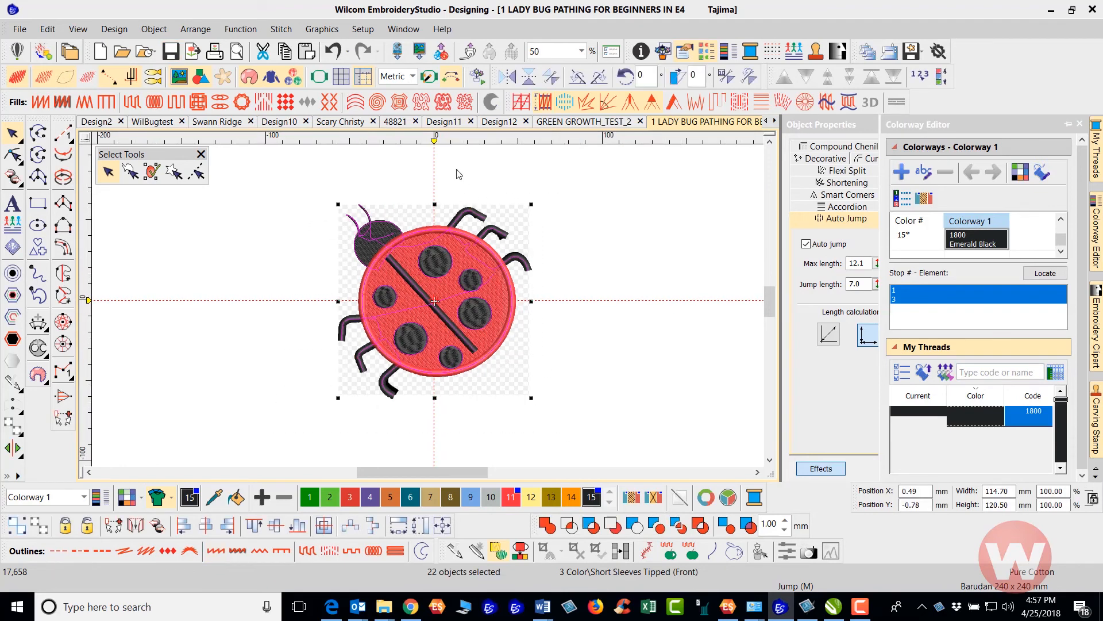
left_click(413, 77)
left_click(389, 104)
left_click(1010, 492)
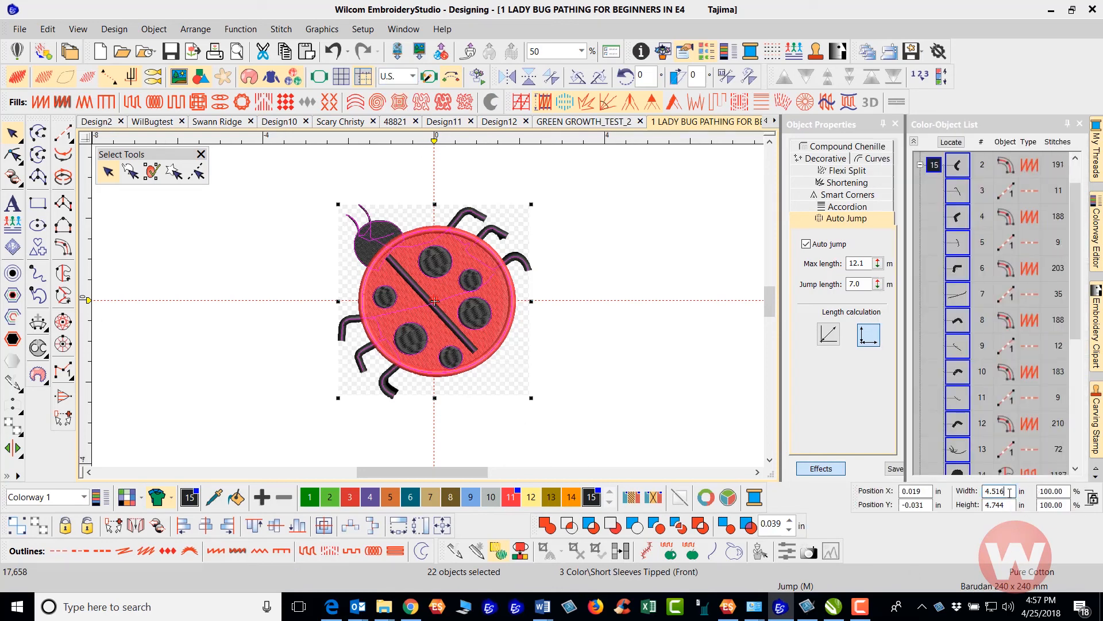
key("Tab")
type("3.0")
key("Return")
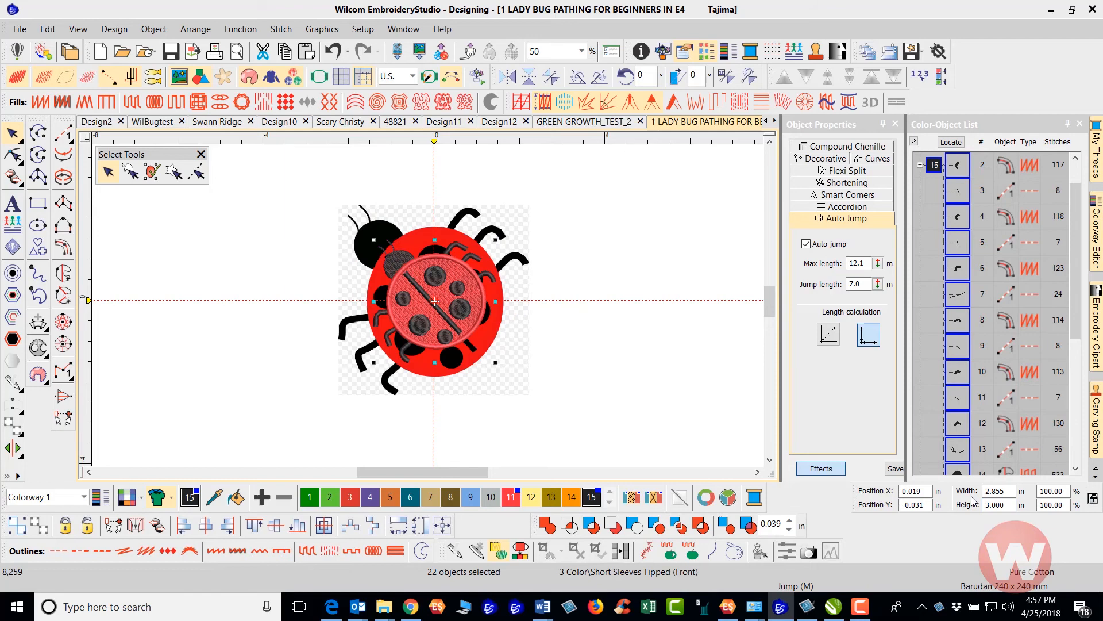
left_click(173, 56)
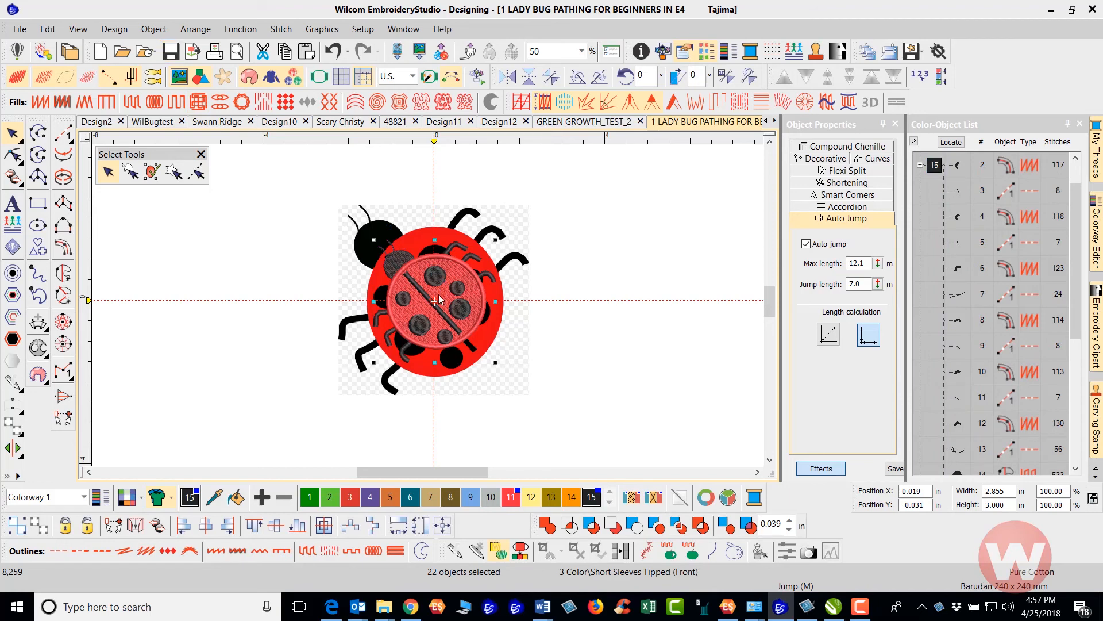
- Hide the background artwork and examine the resized ladybug's stitches up close, leaving no object selected
key("d")
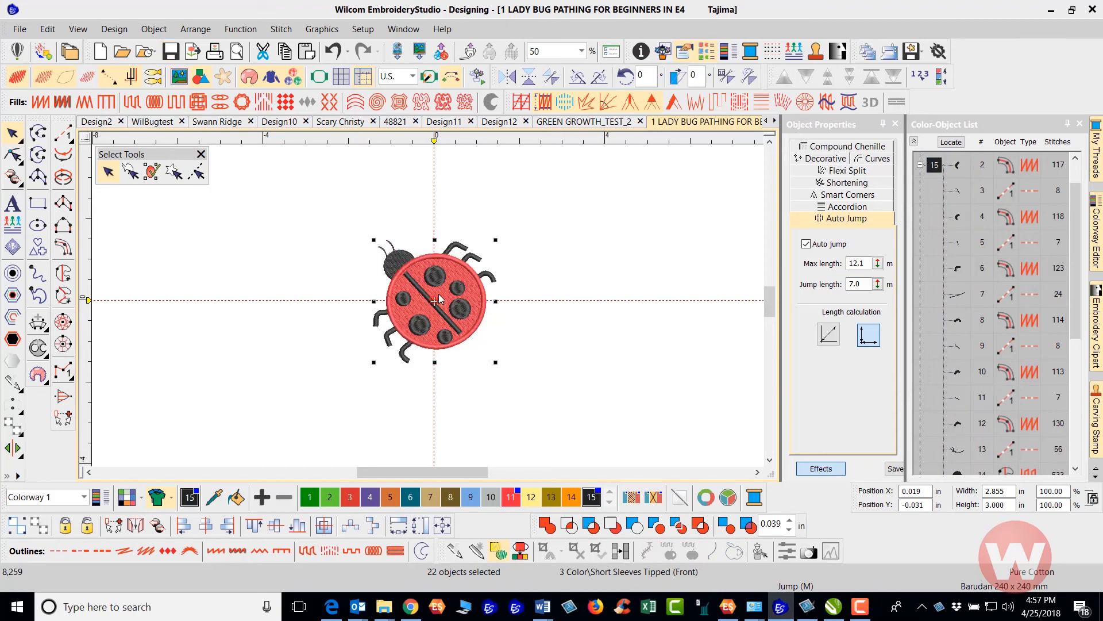
scroll(439, 294, "up", 3)
scroll(433, 319, "up", 1)
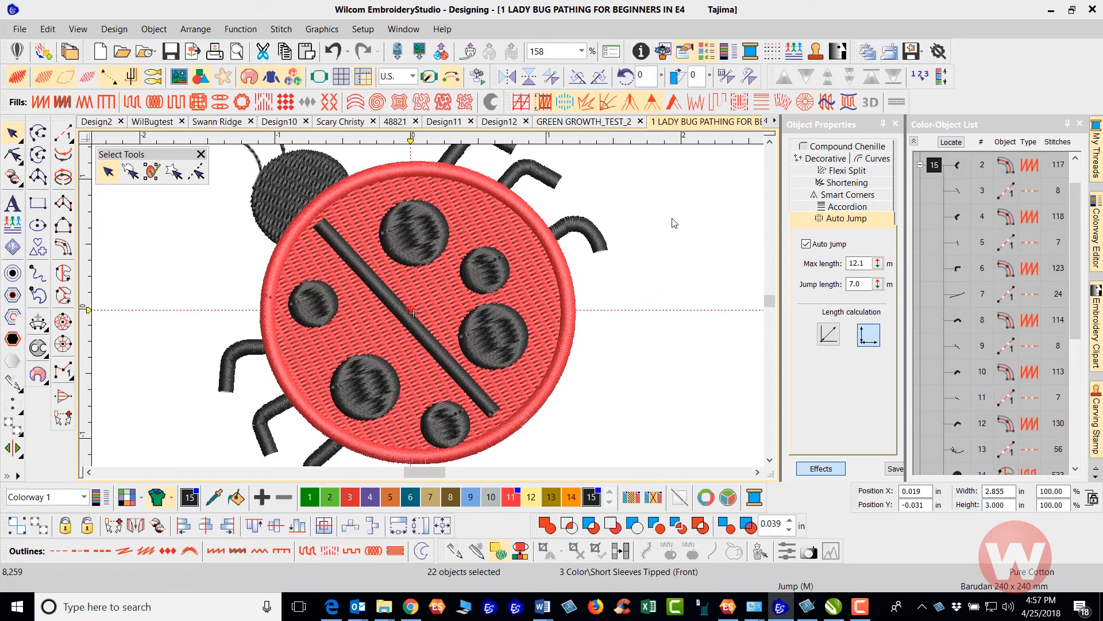
left_click(674, 223)
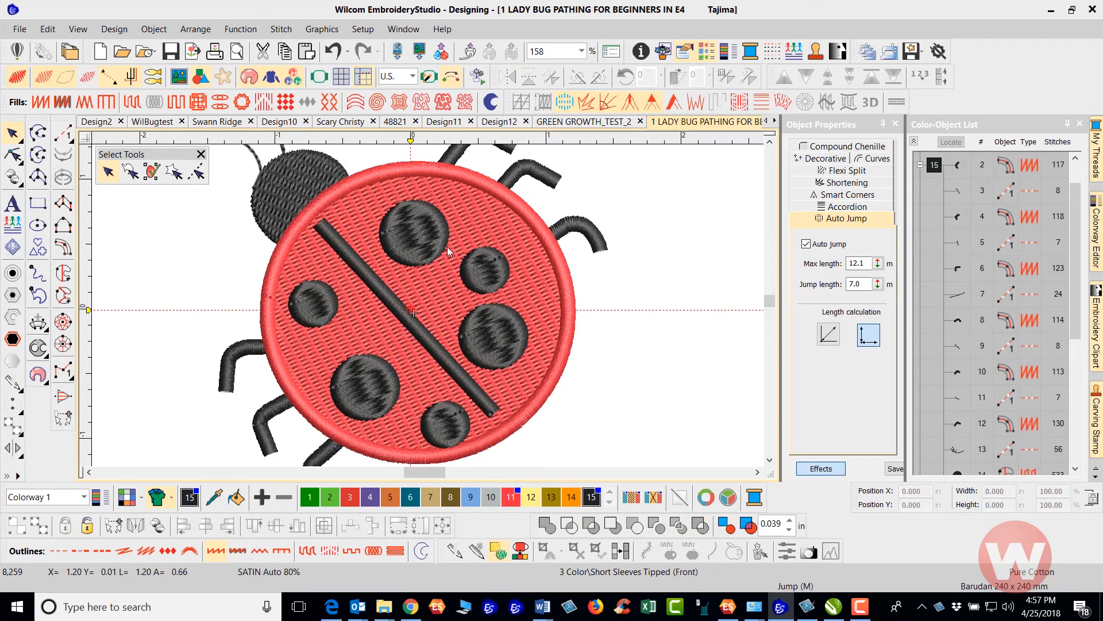
left_click(332, 452)
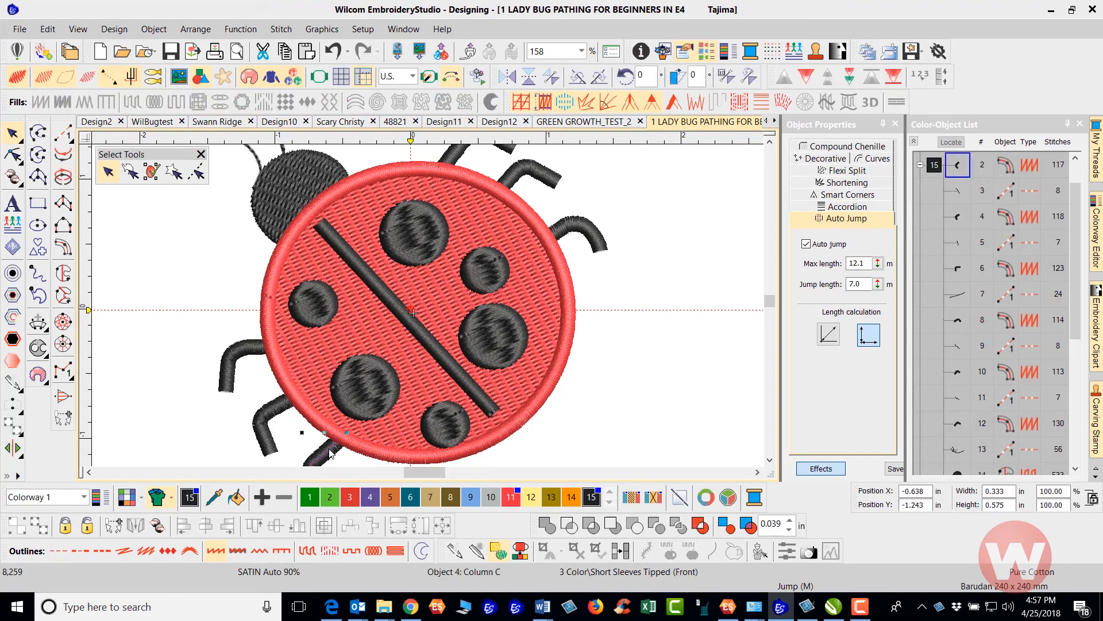
left_click(656, 377)
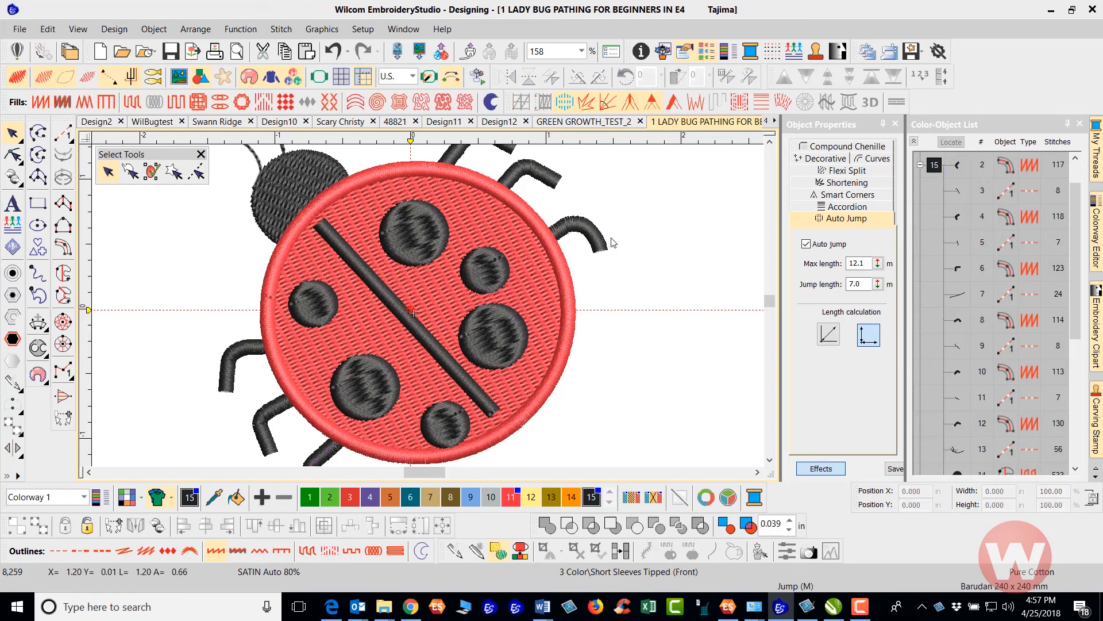
- Play the full stitching sequence in the Stitch Player, restarting it at 1920 stitches/min and raising the speed to 3540 and 55860
left_click(475, 79)
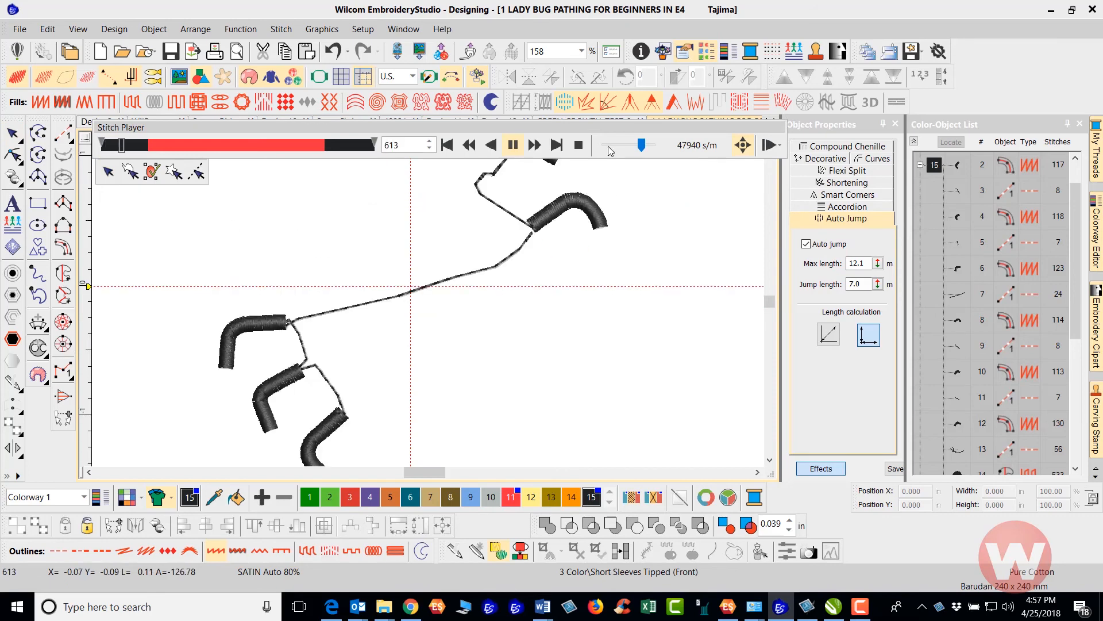
left_click(609, 147)
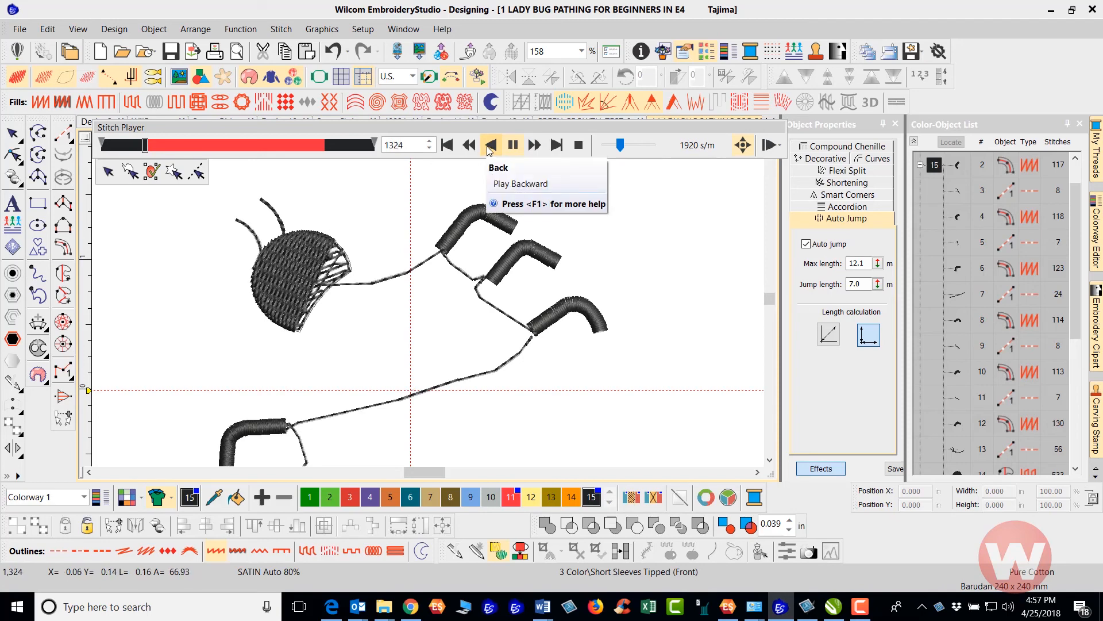
left_click(468, 148)
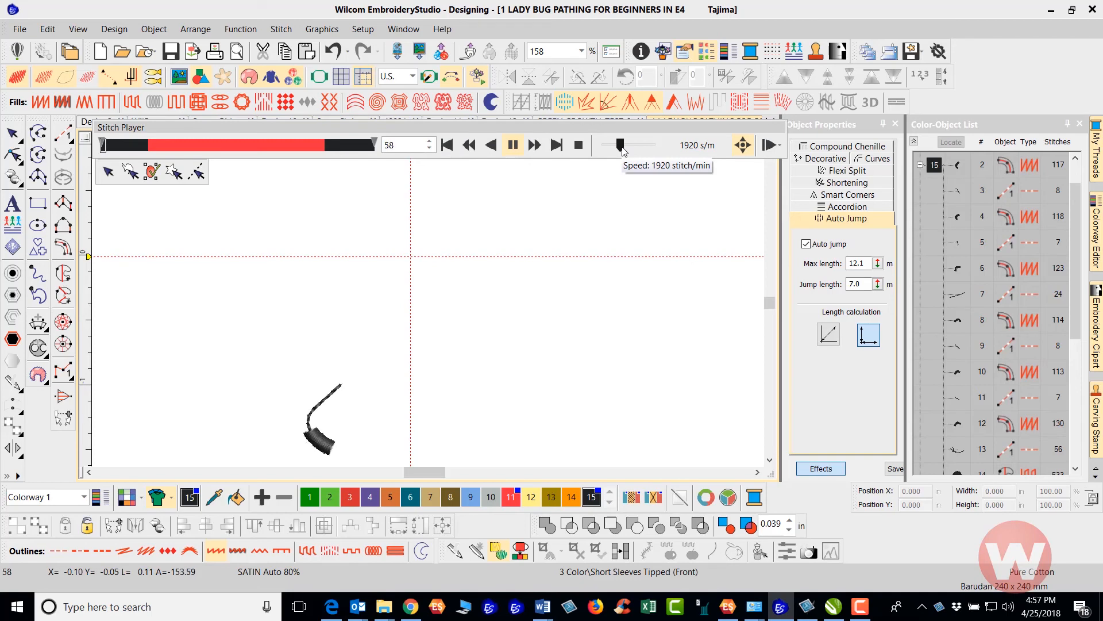
left_click_drag(621, 147, 628, 148)
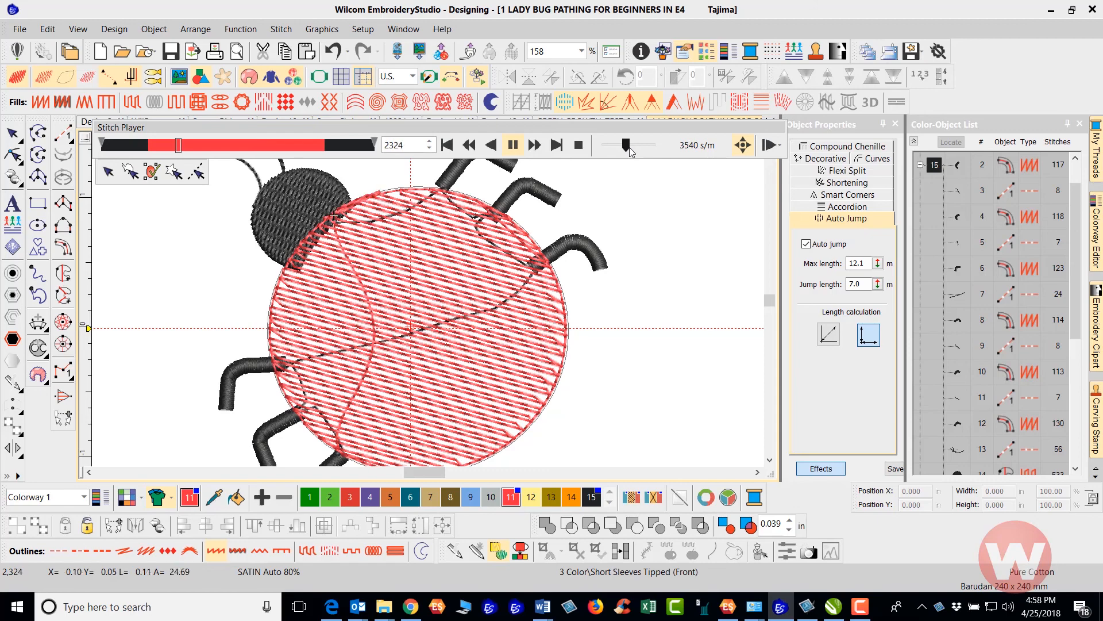
mouse_move(631, 147)
left_mouse_down()
mouse_move(651, 148)
mouse_move(643, 151)
left_mouse_up()
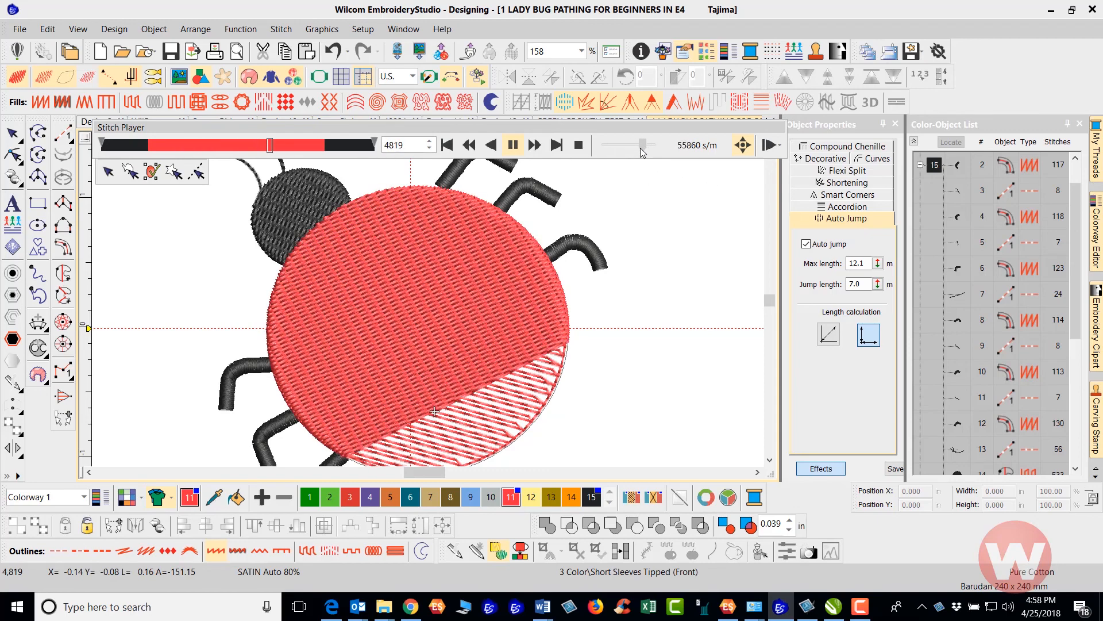
scroll(629, 249, "down", 1)
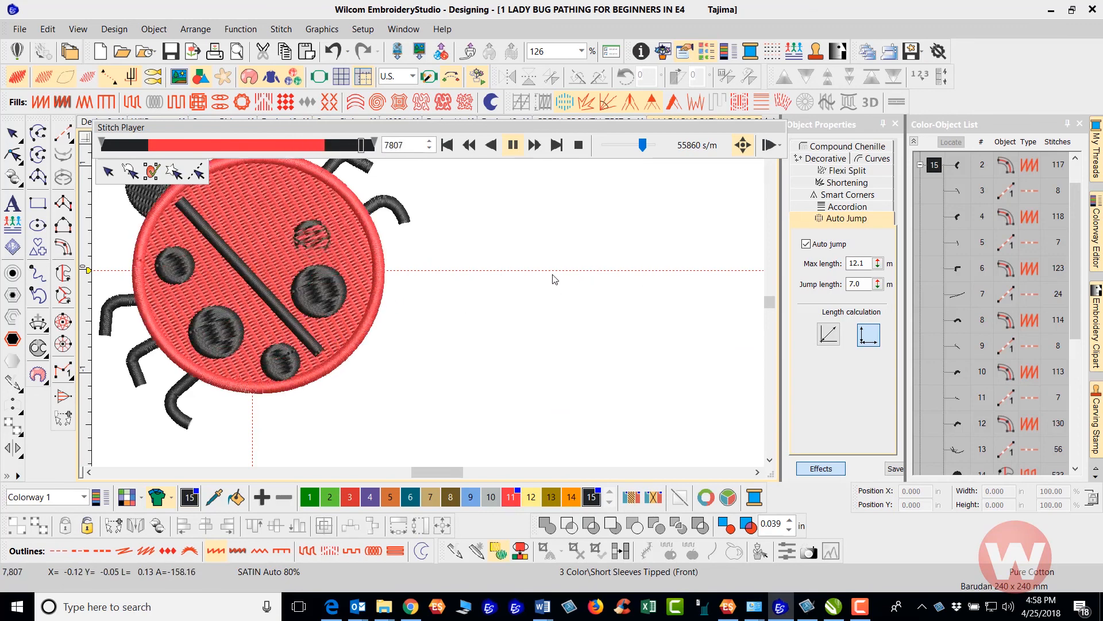
scroll(540, 282, "down", 1)
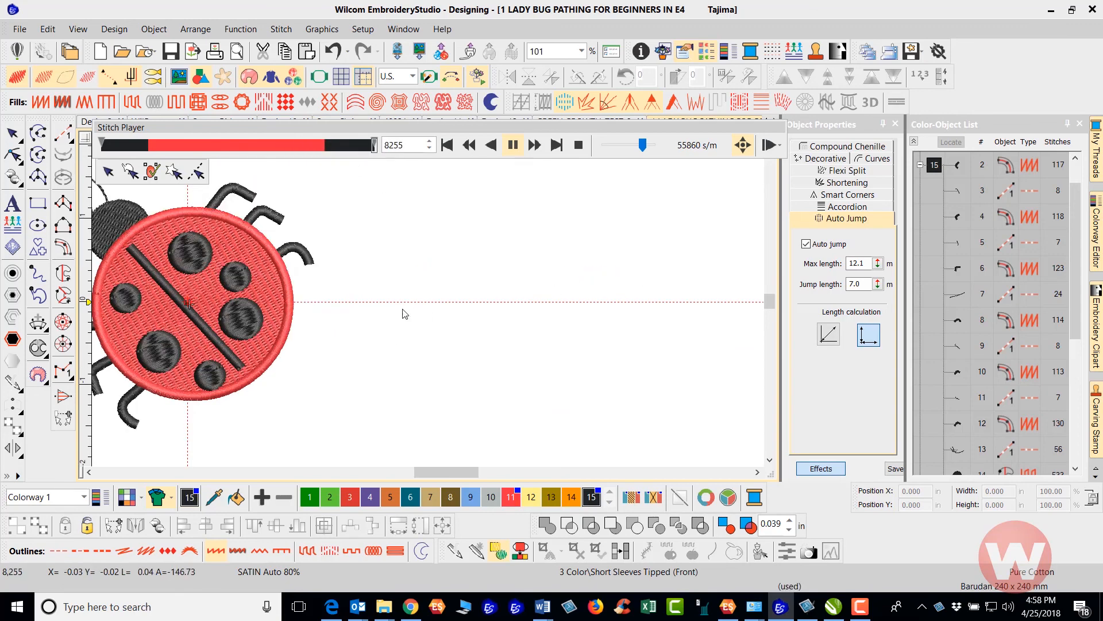
left_click(90, 472)
left_click(89, 472)
left_click(90, 473)
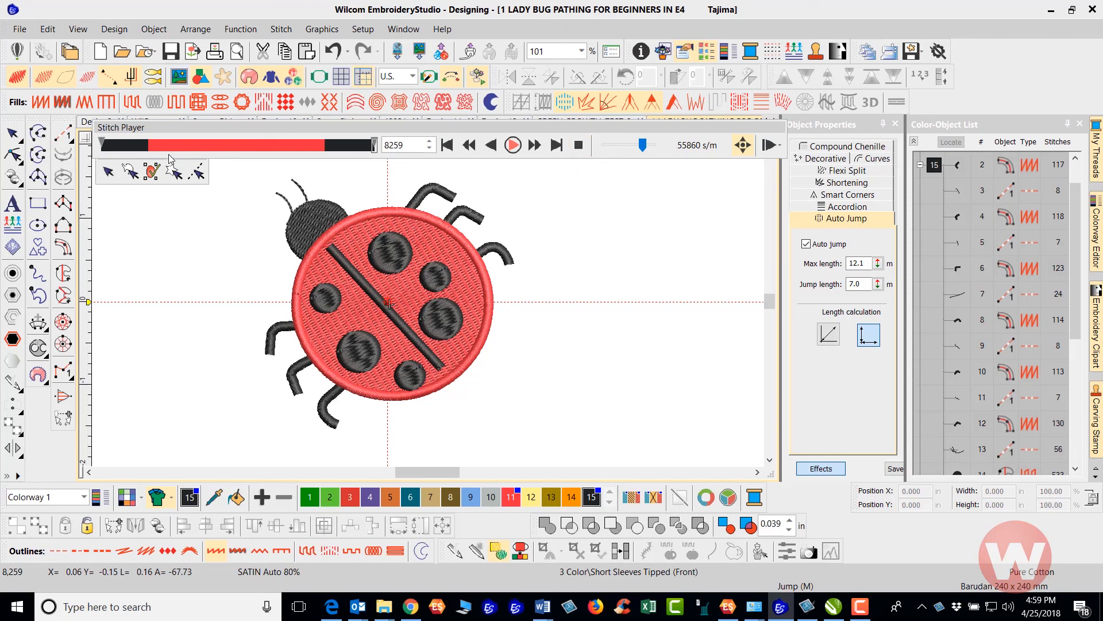
left_click(11, 133)
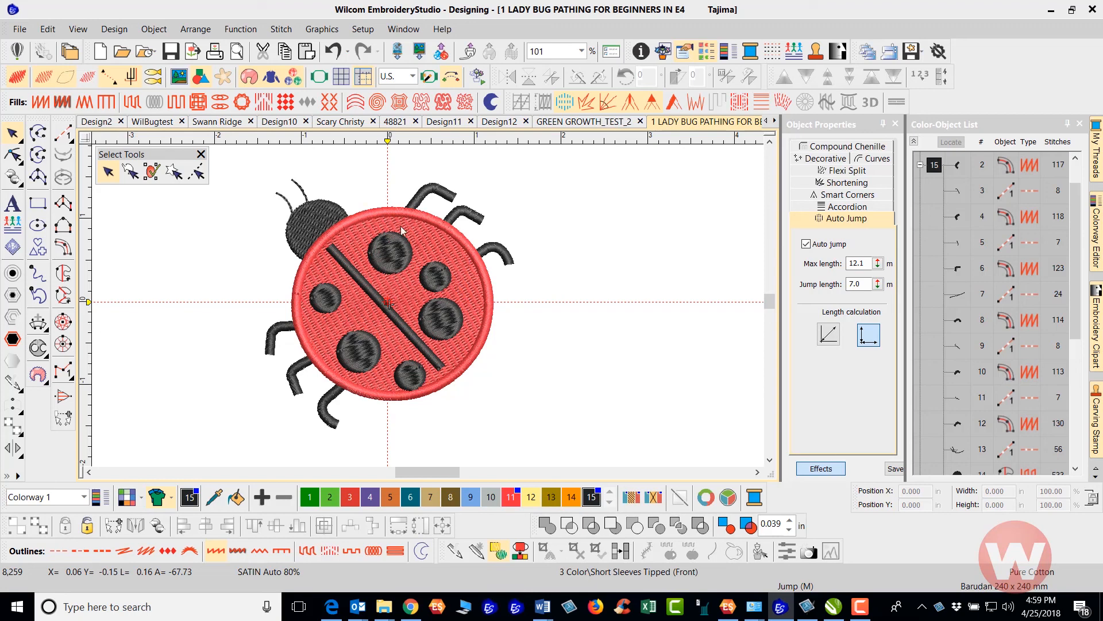
- Move the three spots above and to the right of the center stripe together about 0.06 in up and to the right
left_click(443, 322)
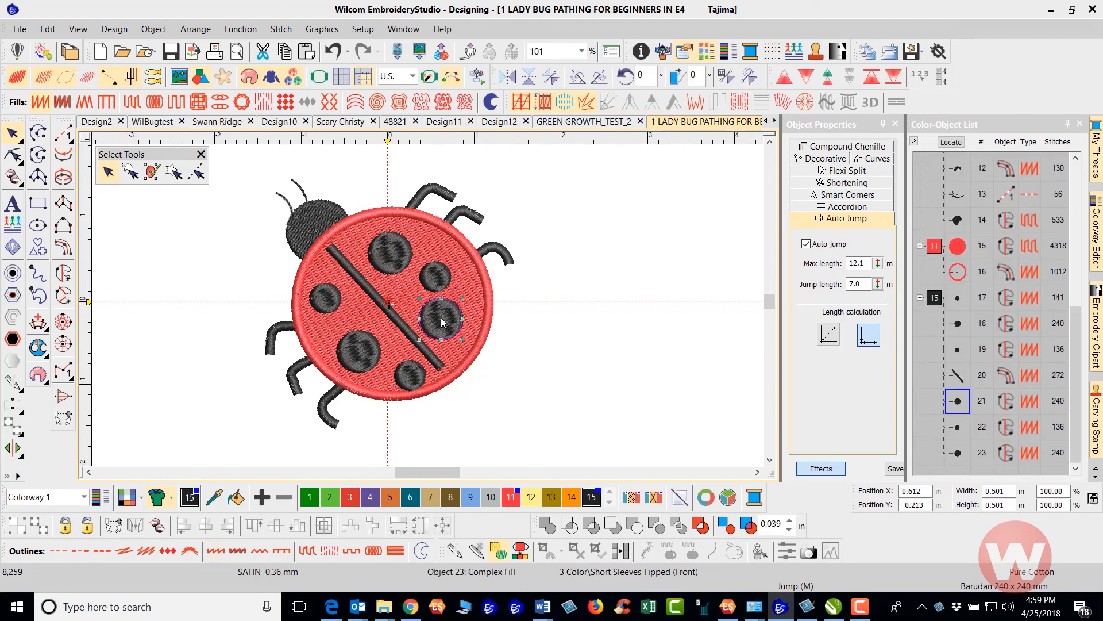
left_click(443, 276, "ctrl")
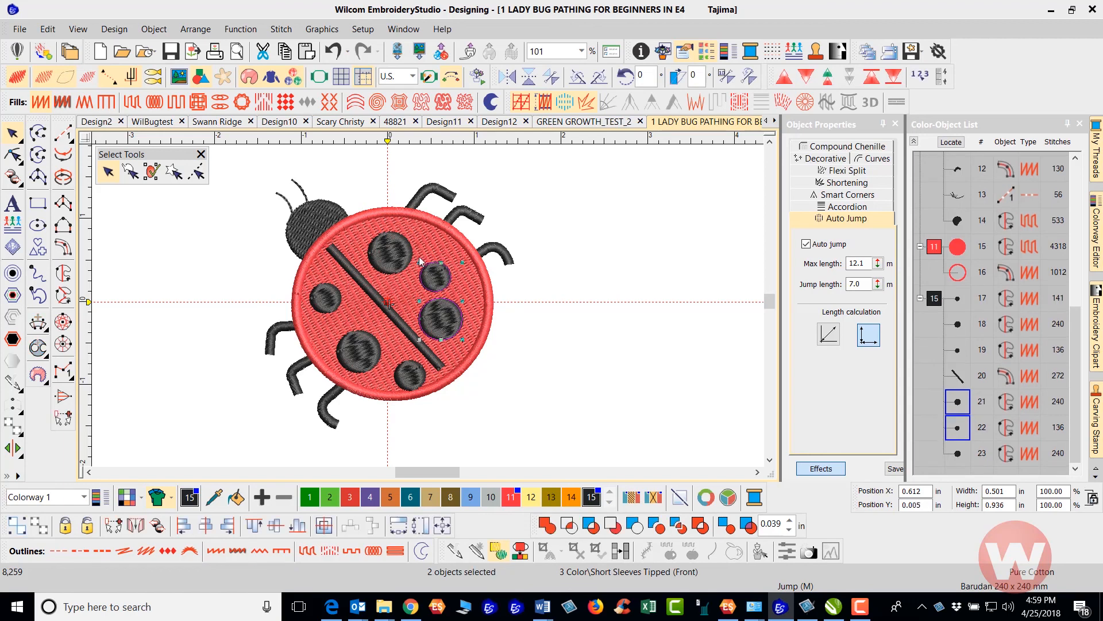
left_click(409, 249, "ctrl")
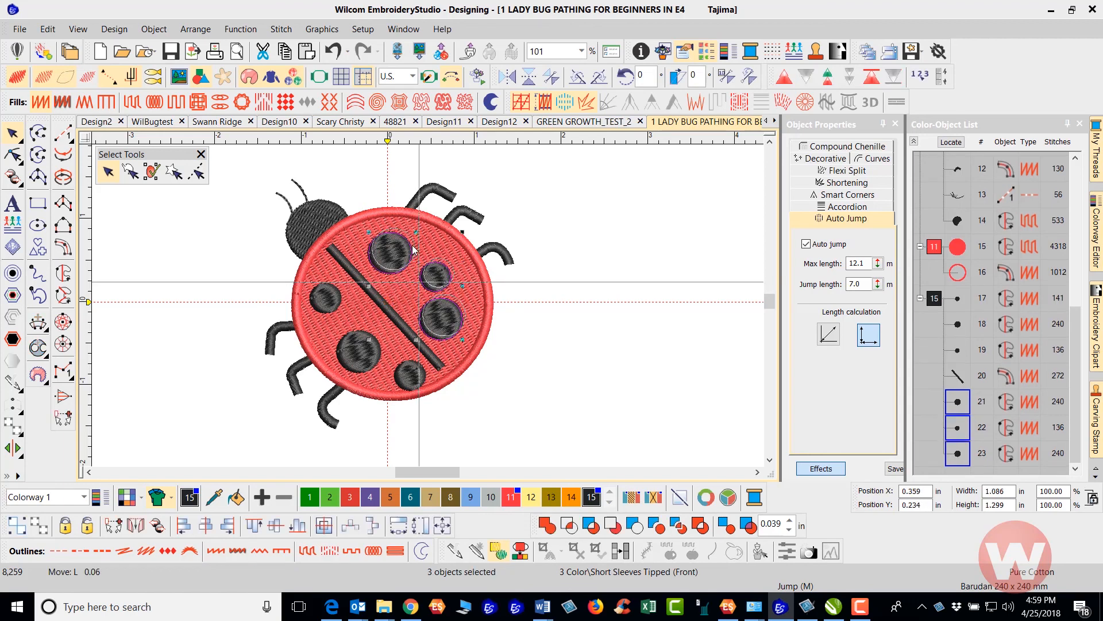
left_click_drag(411, 252, 415, 249)
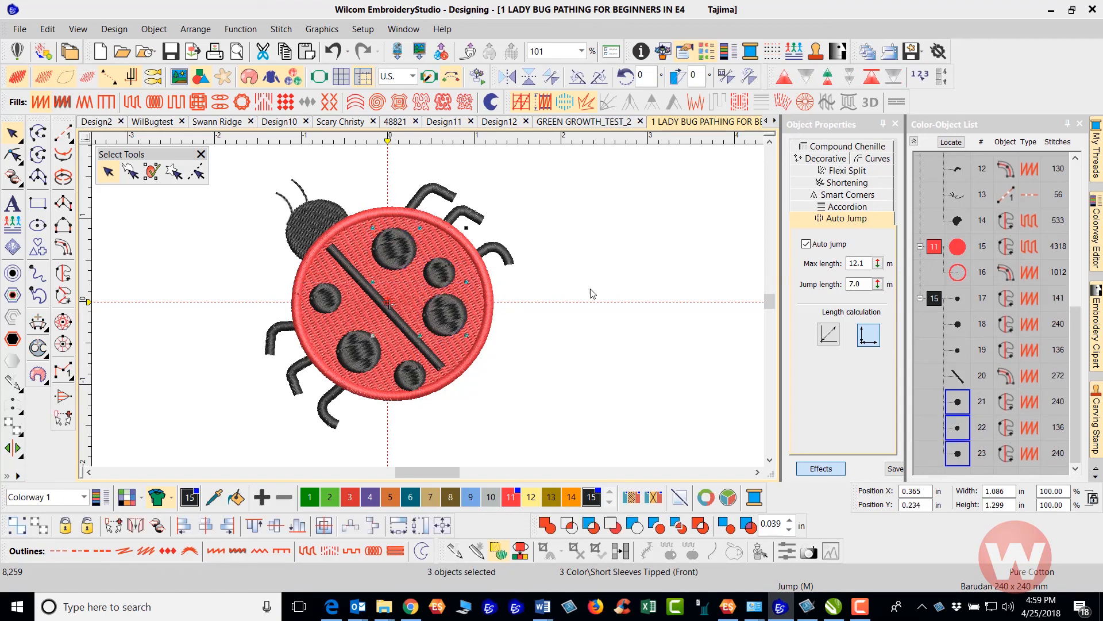
left_click(637, 279)
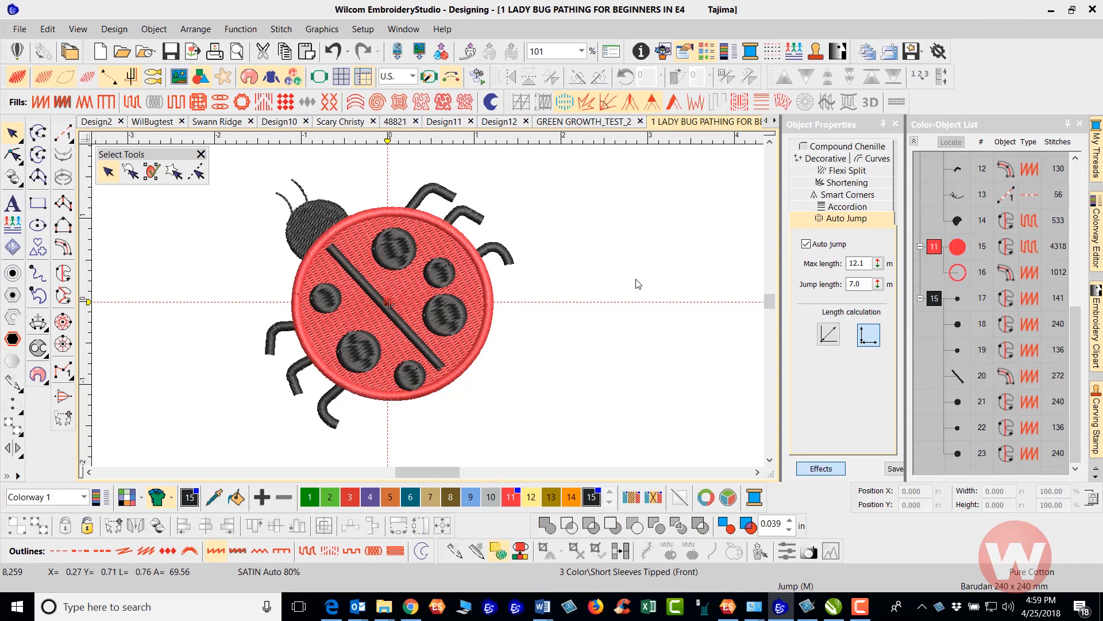